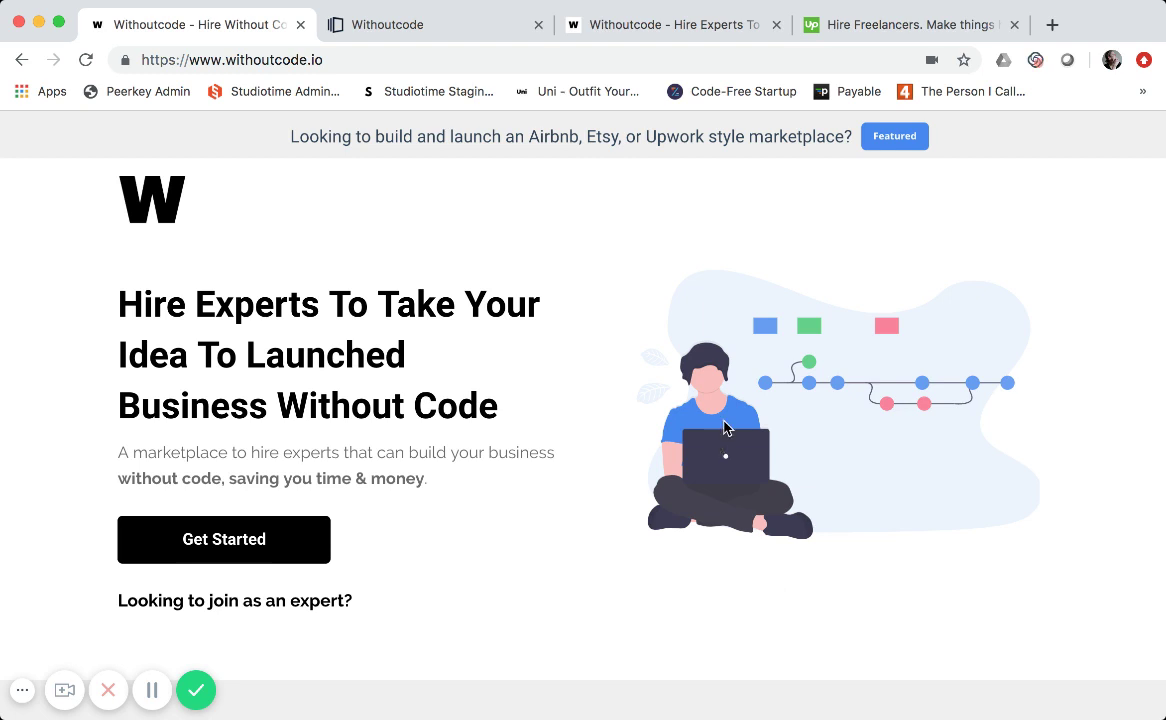
# Step: Scroll through the Withoutcode homepage to review its sections
pyautogui.scroll(-1, 726, 428)
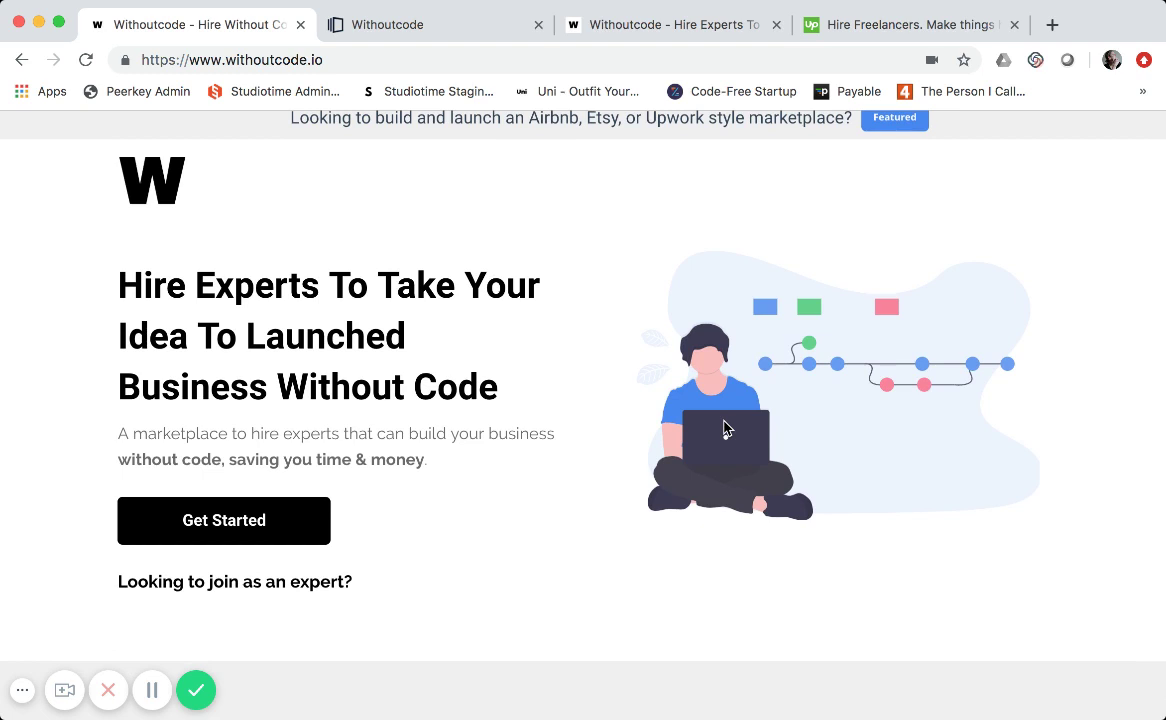
pyautogui.scroll(-5, 726, 428)
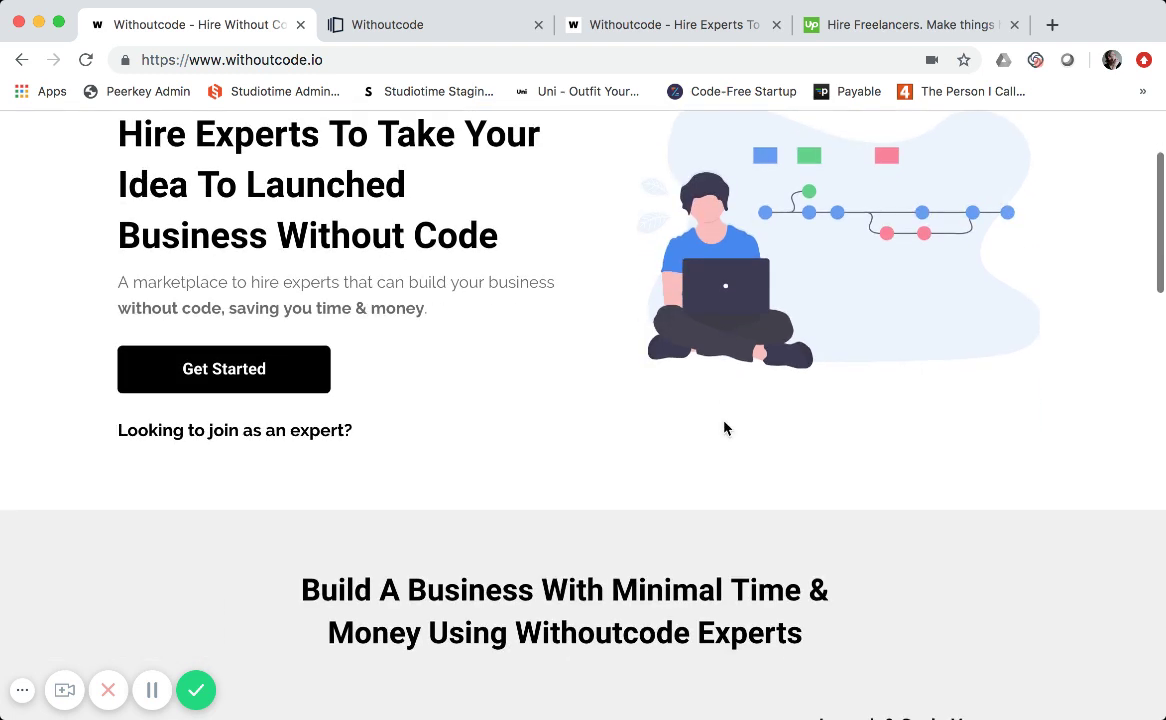
pyautogui.scroll(-5, 726, 428)
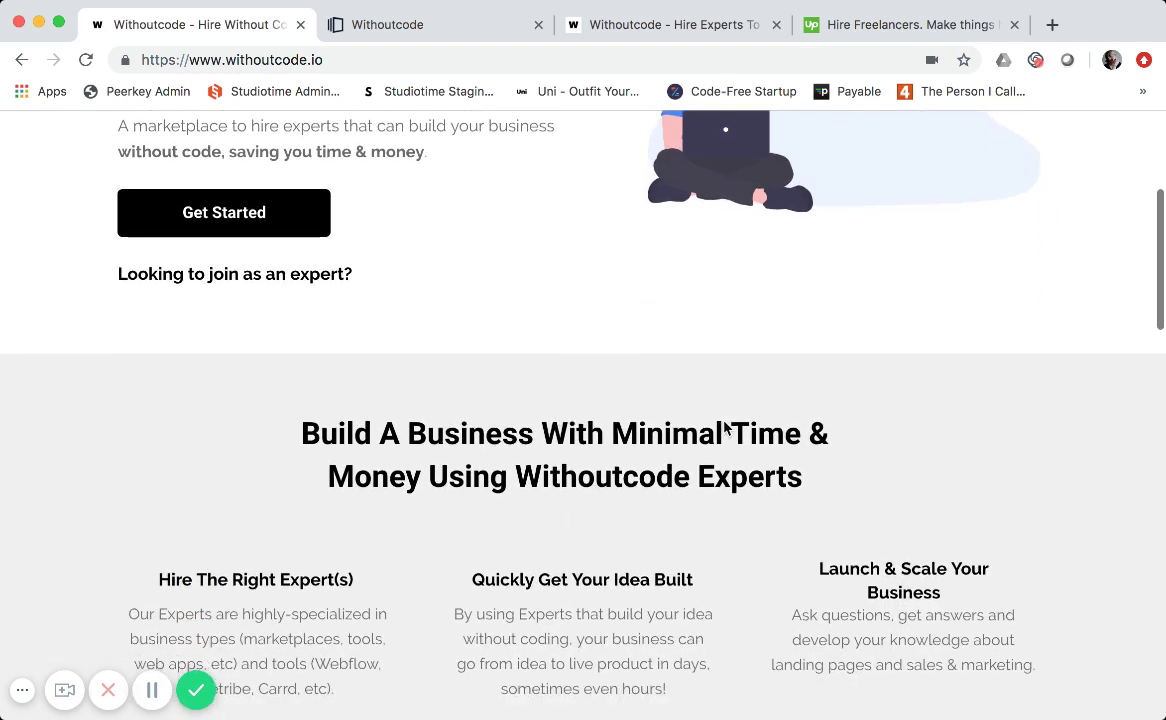
pyautogui.scroll(-5, 724, 421)
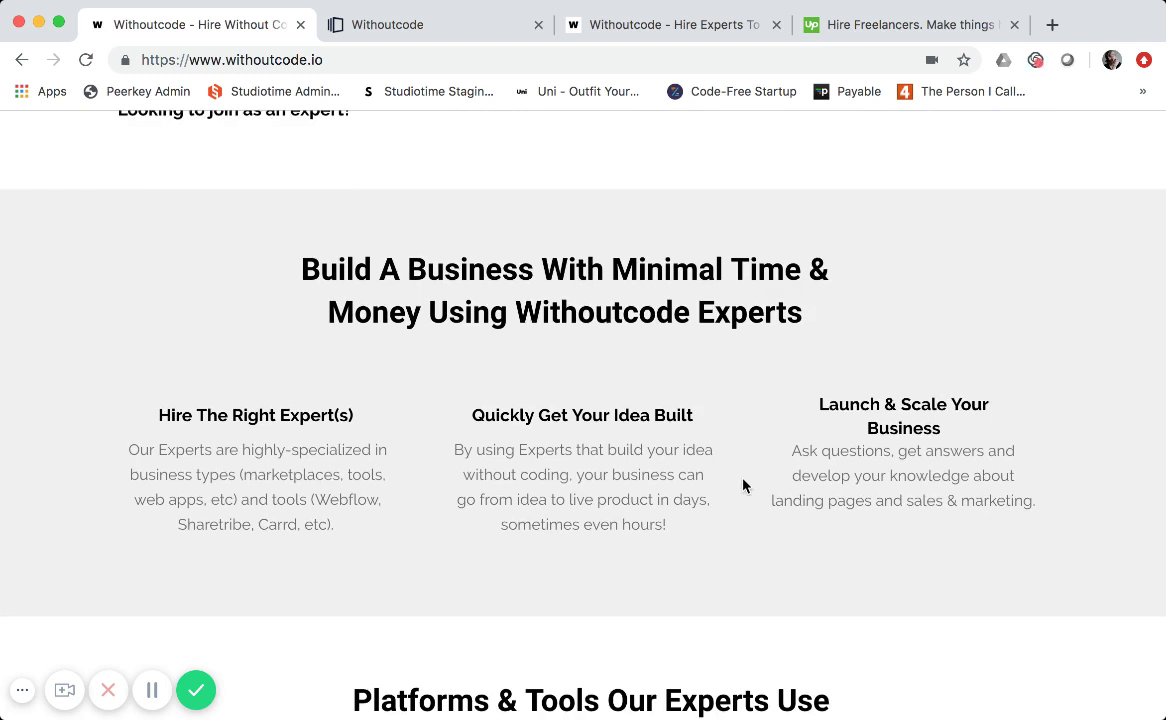
pyautogui.scroll(-1, 742, 485)
pyautogui.scroll(-7, 742, 485)
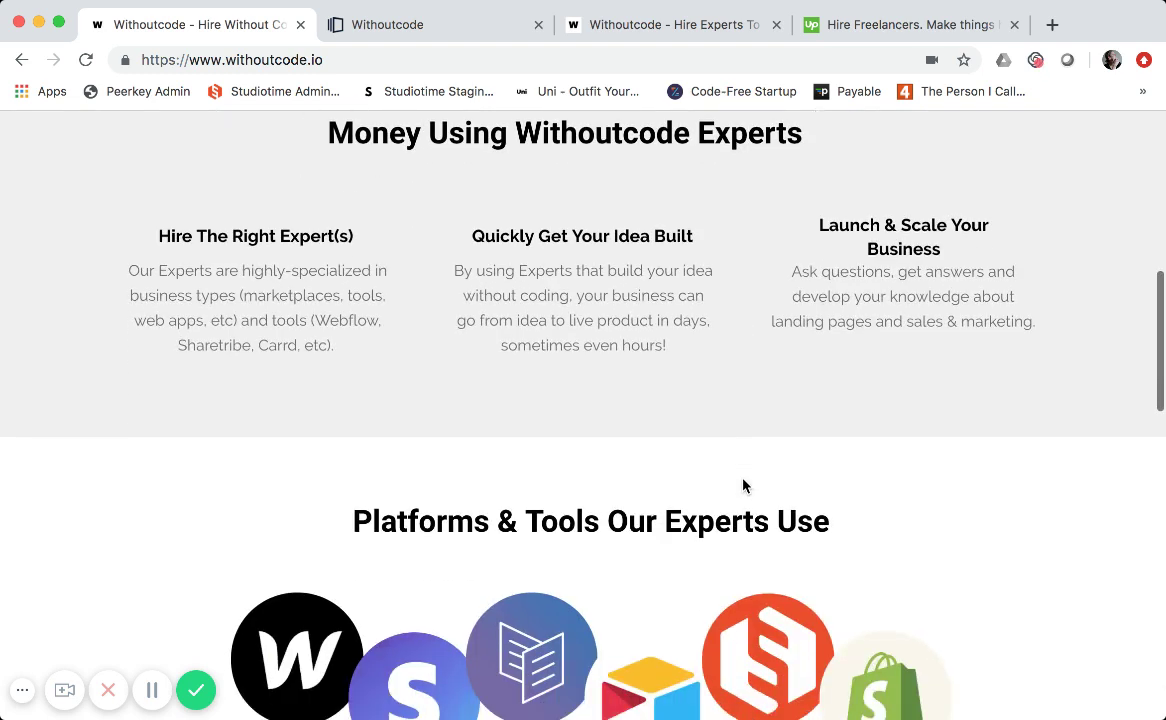
pyautogui.scroll(4, 743, 481)
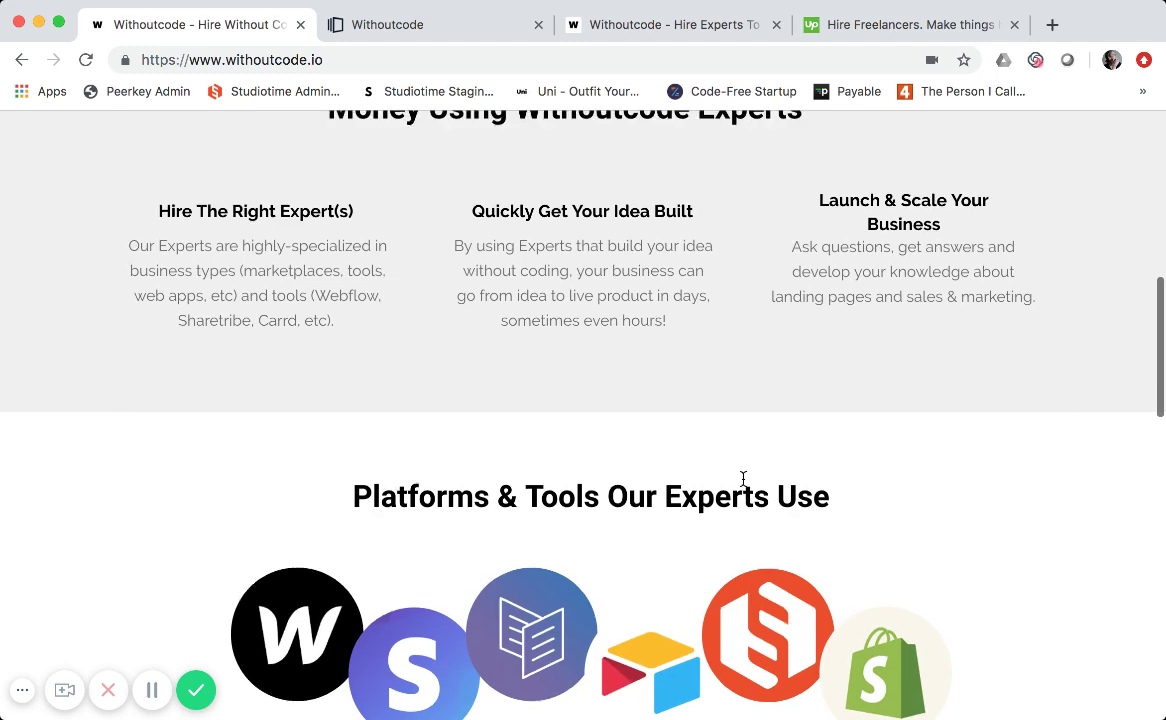
pyautogui.scroll(6, 743, 480)
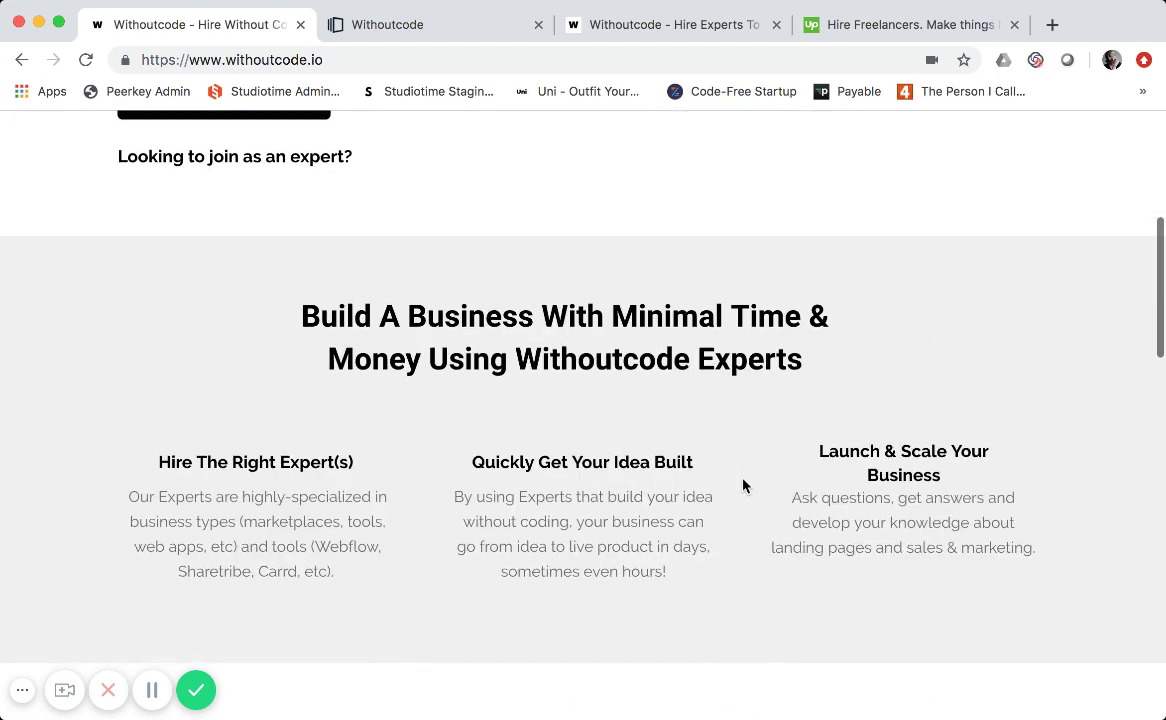
pyautogui.scroll(8, 742, 485)
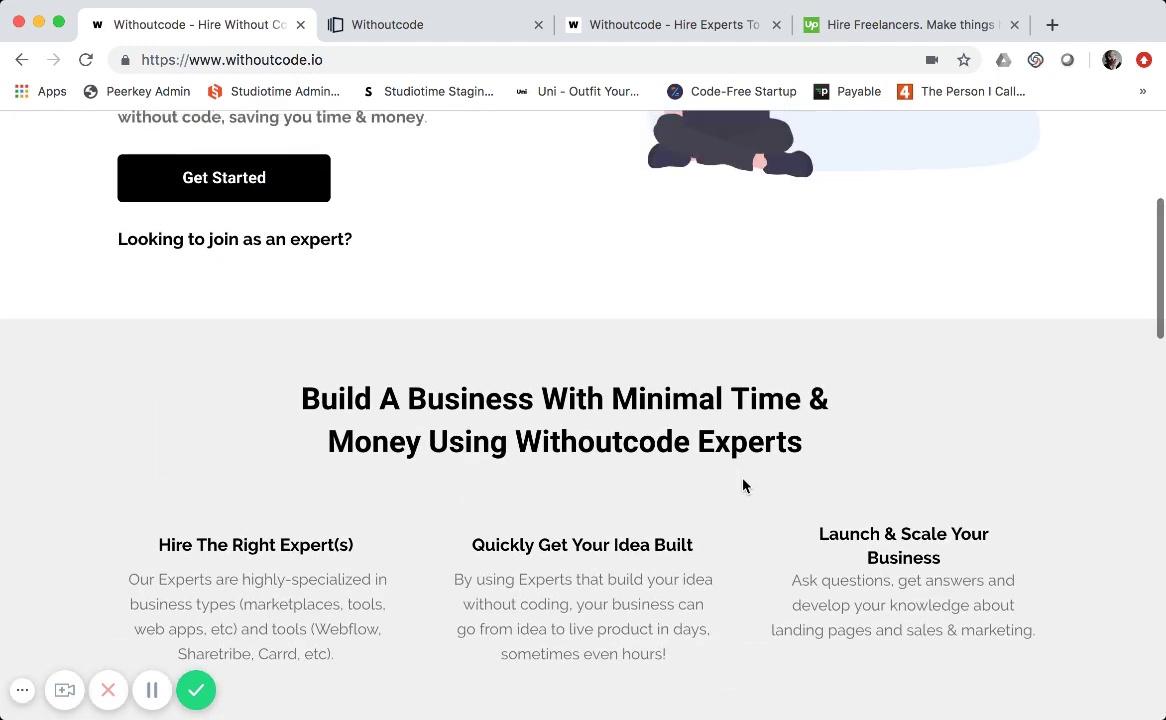
pyautogui.scroll(7, 743, 486)
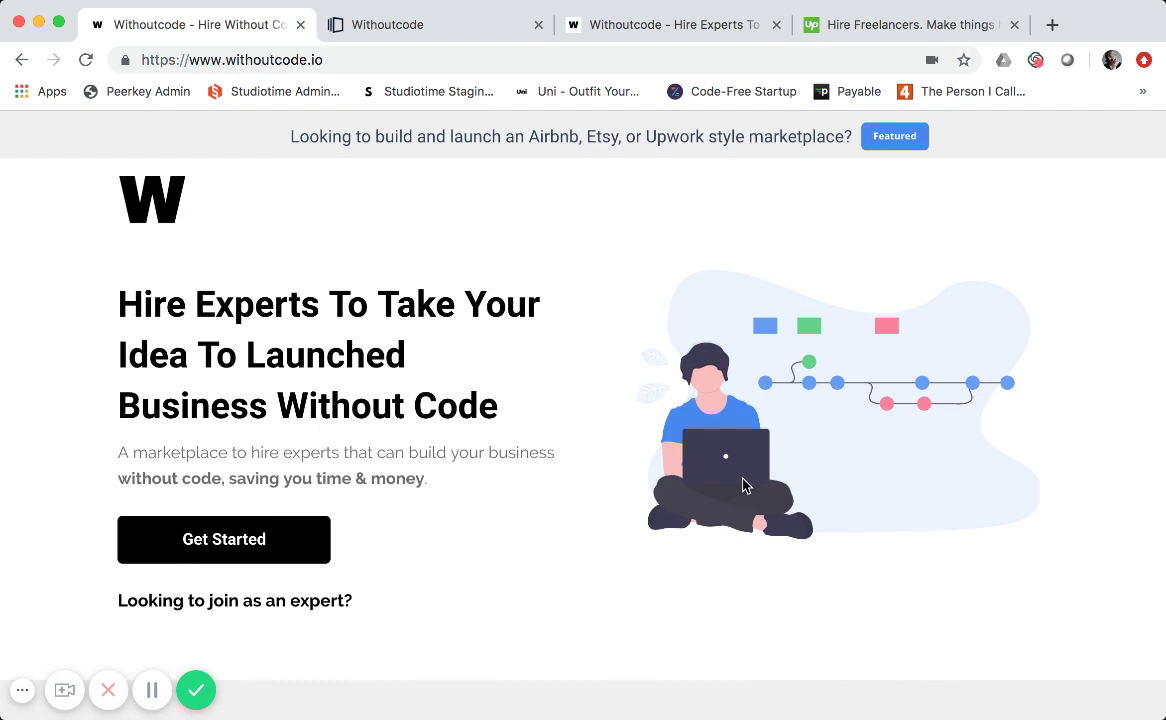
pyautogui.scroll(-15, 743, 486)
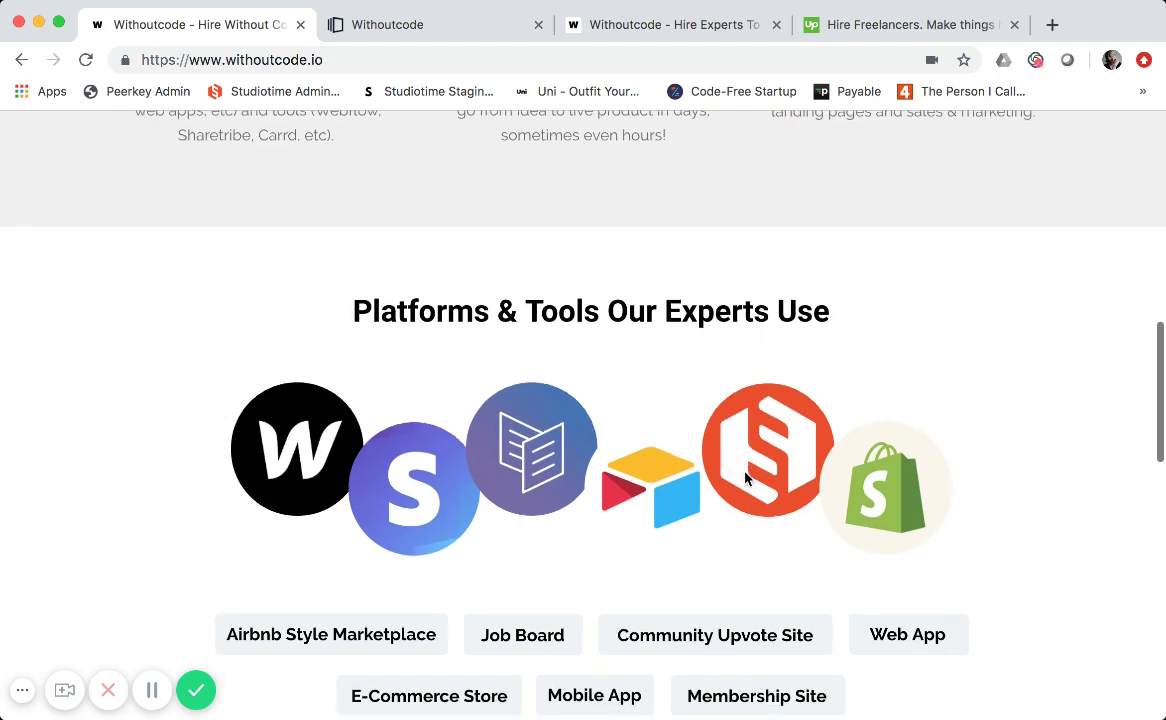
pyautogui.scroll(-3, 740, 440)
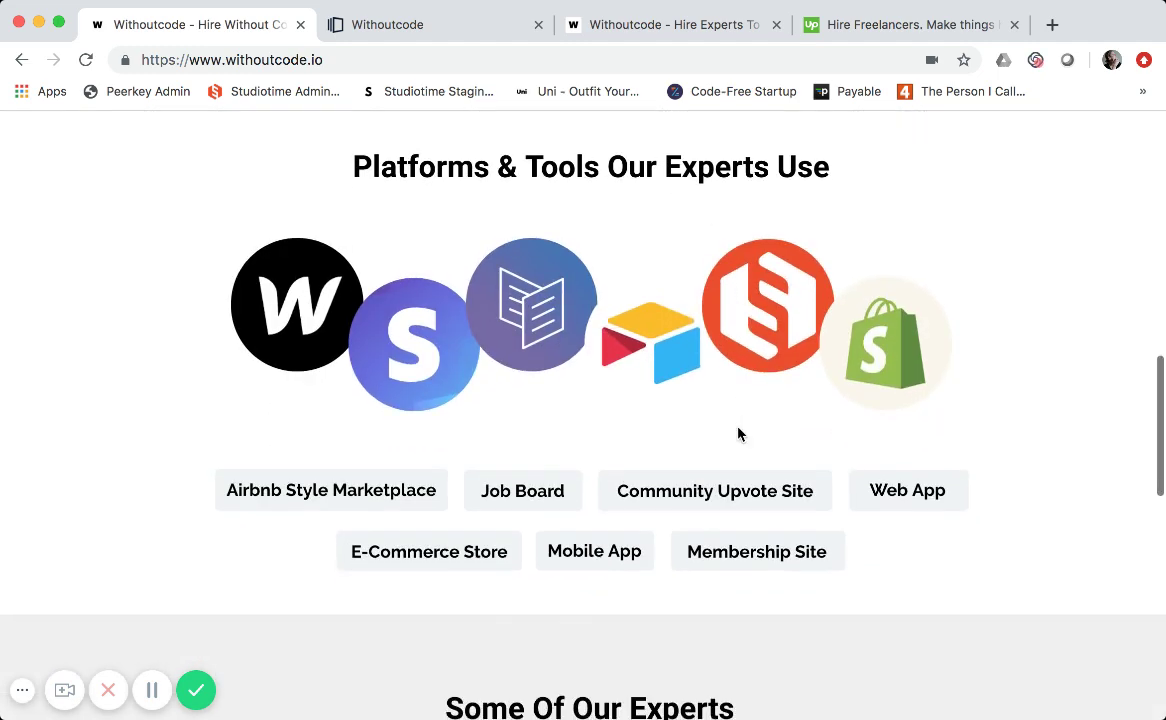
pyautogui.scroll(-10, 738, 433)
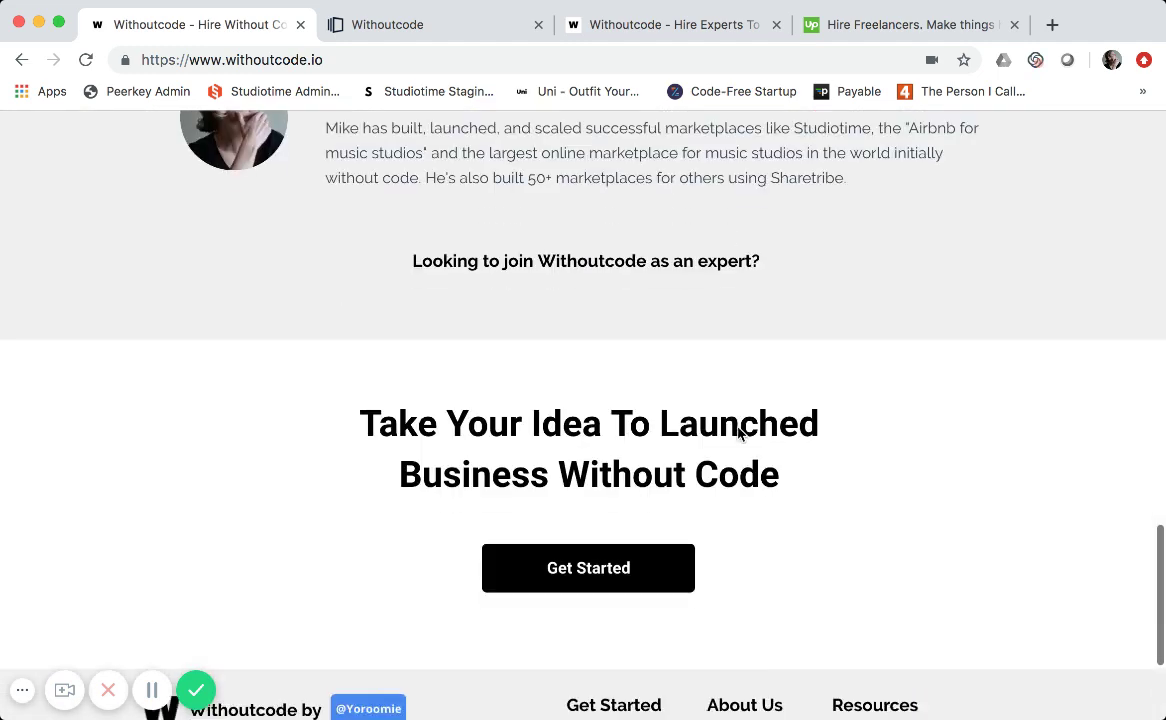
pyautogui.scroll(-4, 749, 536)
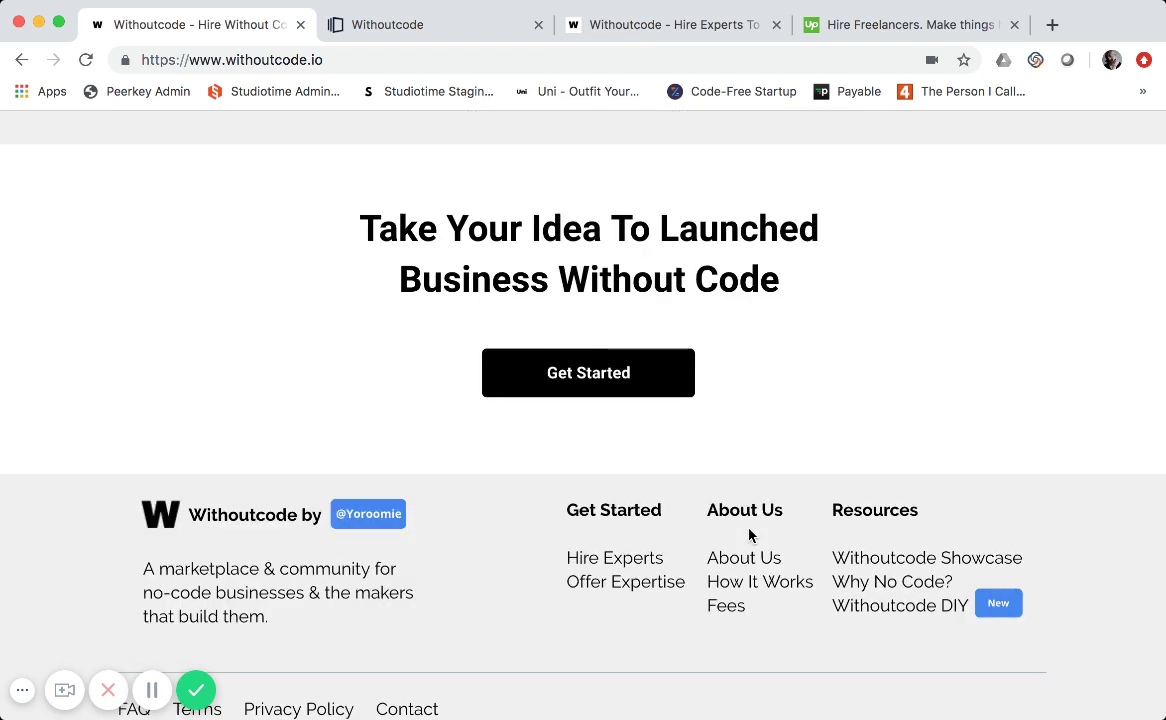
pyautogui.scroll(-1, 749, 536)
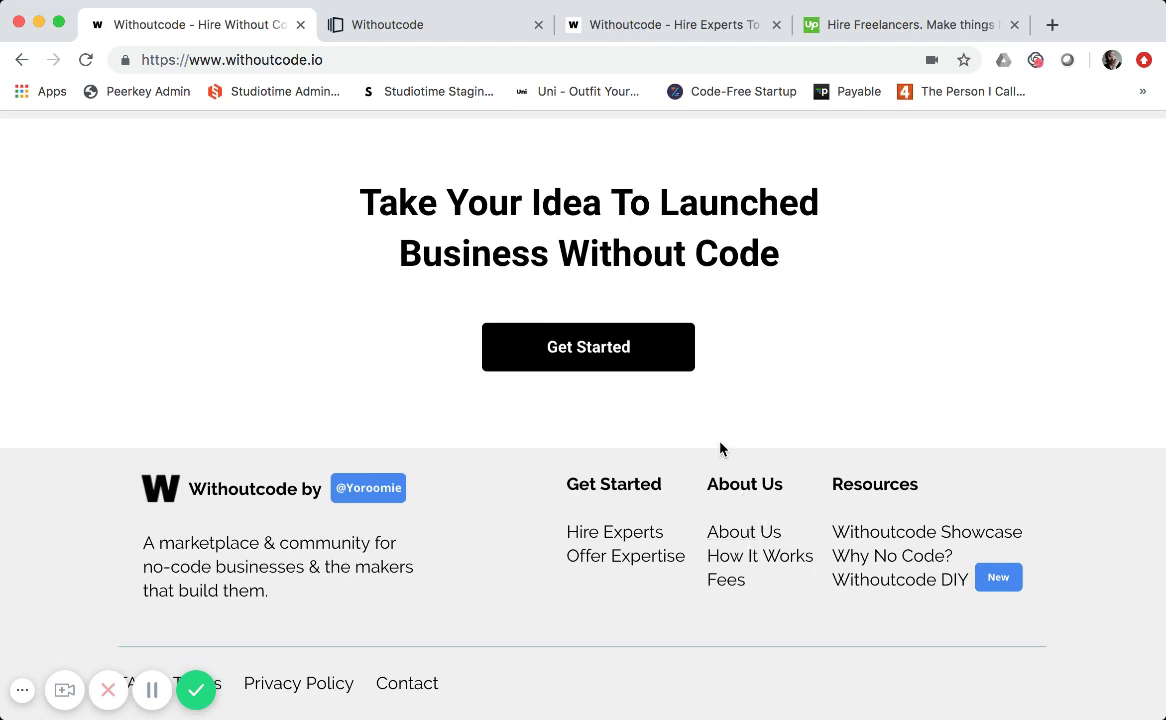
pyautogui.scroll(15, 721, 448)
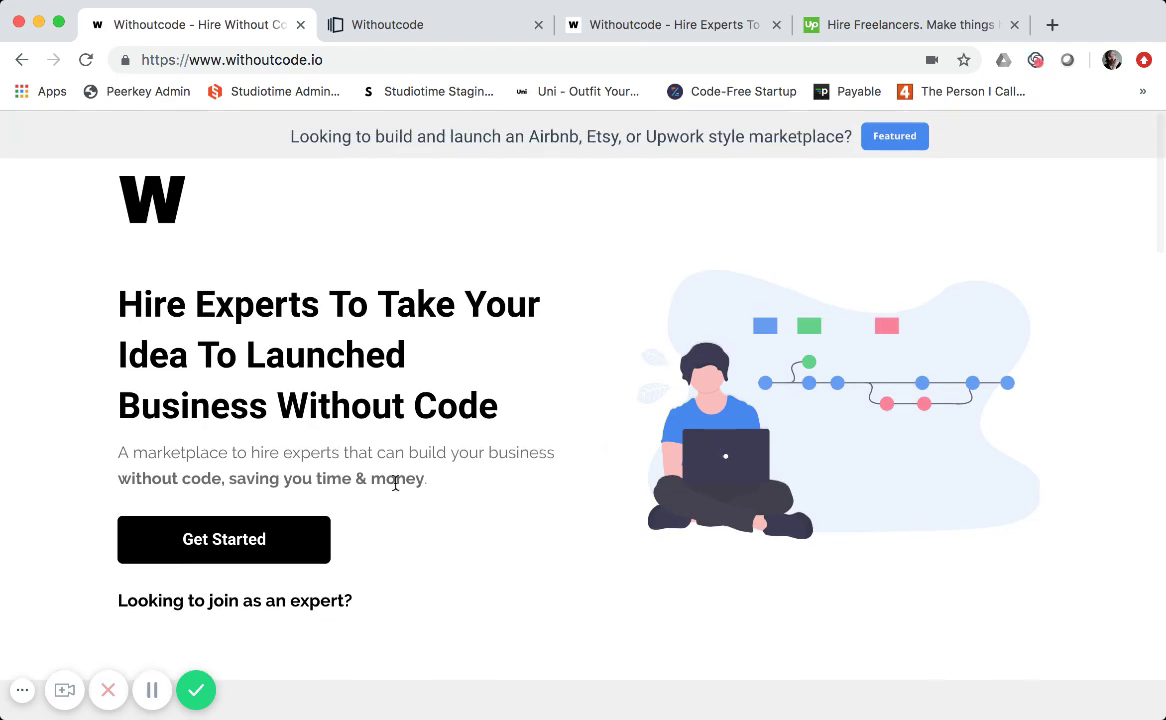
pyautogui.scroll(-5, 355, 452)
pyautogui.scroll(2, 357, 450)
pyautogui.scroll(3, 335, 344)
# Step: View the Idea To Marketplace Build & Launch listing in the expert marketplace, then return home
pyautogui.click(270, 546)
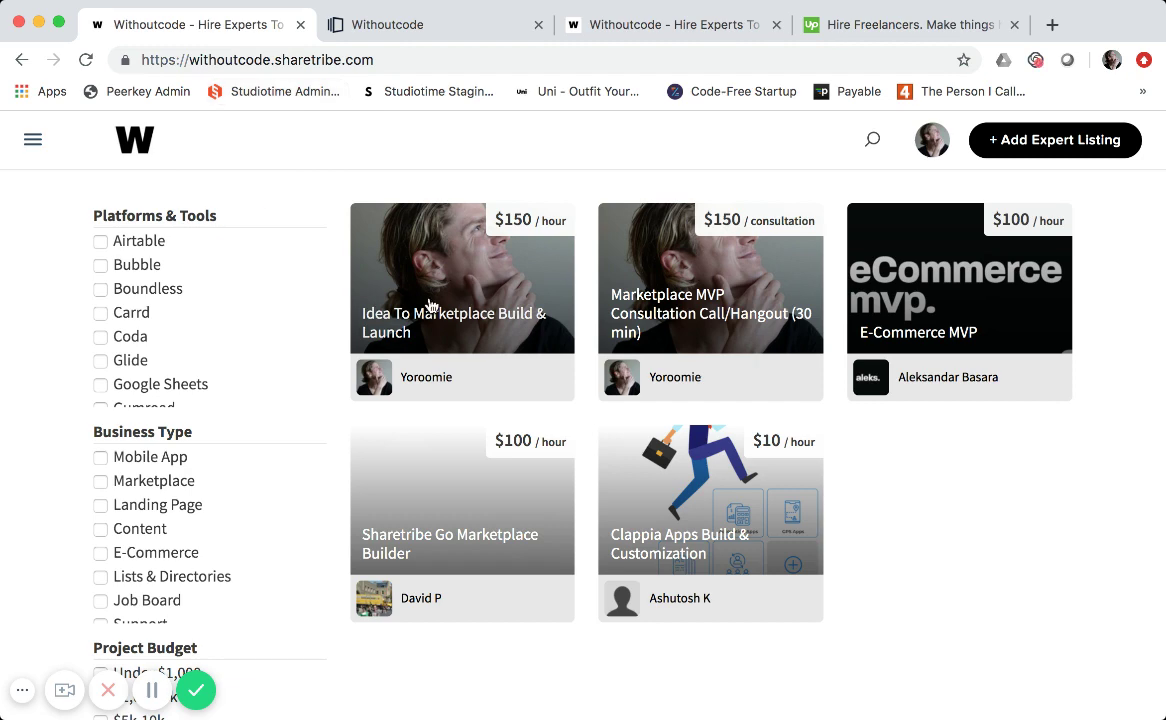
pyautogui.click(431, 305)
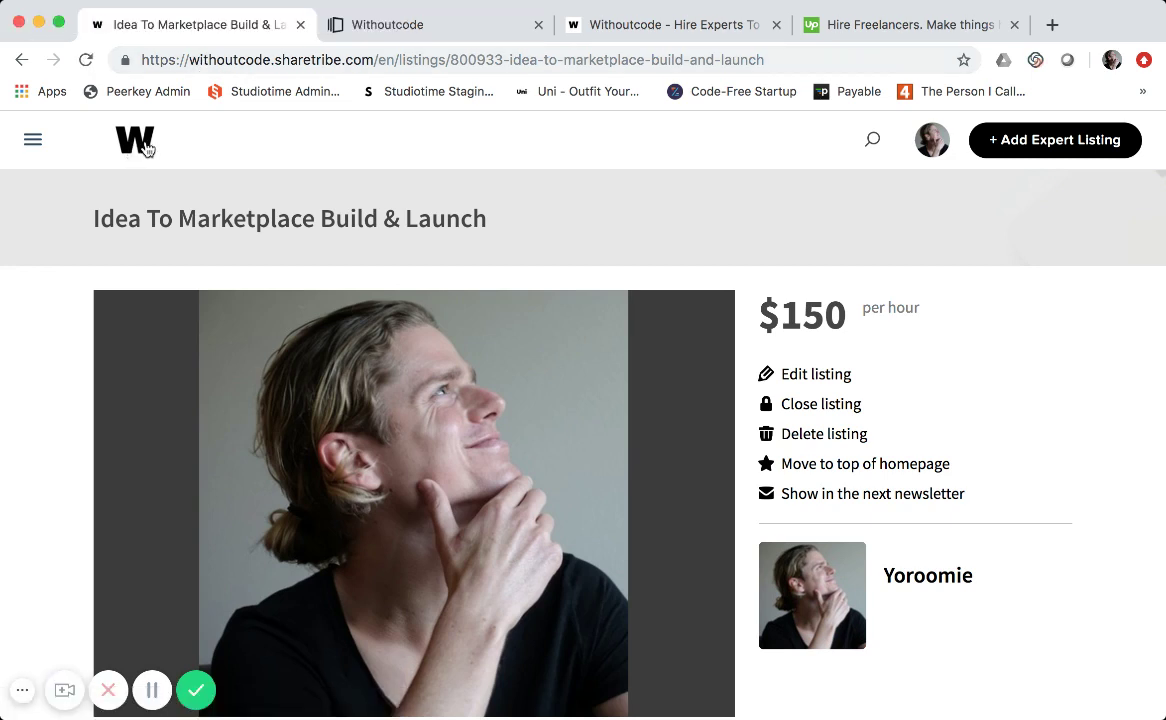
pyautogui.click(145, 146)
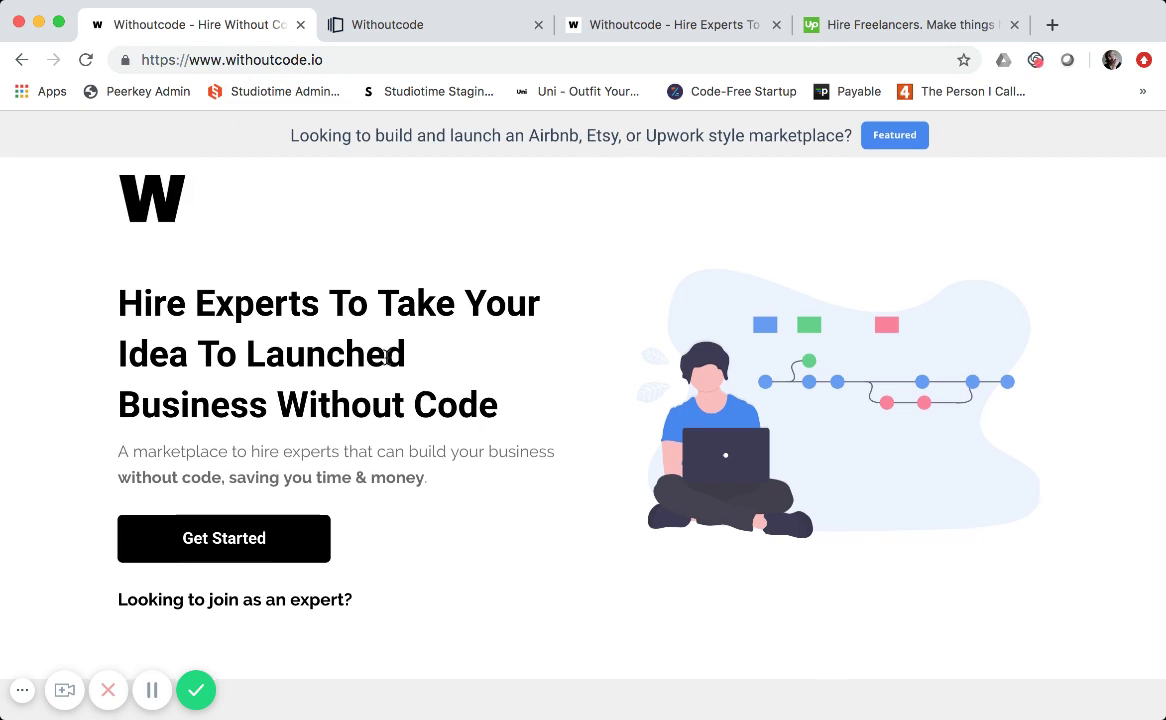
# Step: Open the Sharetribe experts landing page at withoutcode.io/sharetribe from the homepage
pyautogui.scroll(-1, 387, 357)
pyautogui.scroll(1, 387, 357)
pyautogui.scroll(-1, 387, 357)
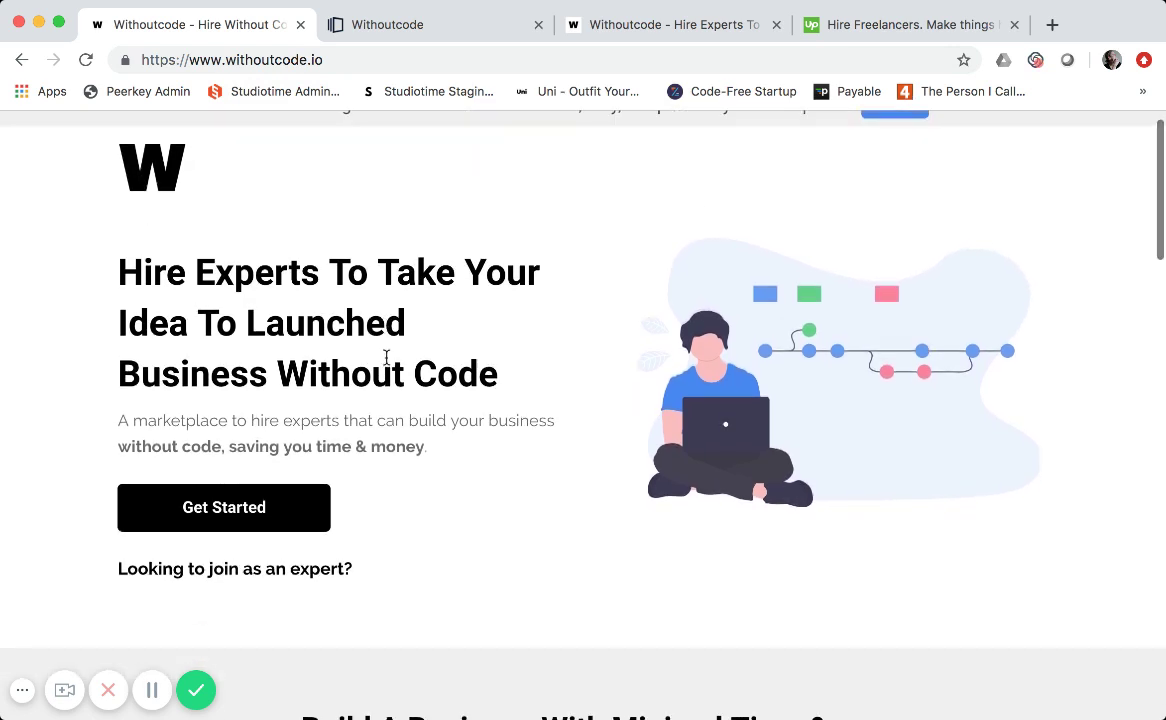
pyautogui.scroll(1, 400, 340)
pyautogui.scroll(-6, 580, 226)
pyautogui.scroll(4, 578, 225)
pyautogui.scroll(-14, 578, 225)
pyautogui.scroll(10, 578, 208)
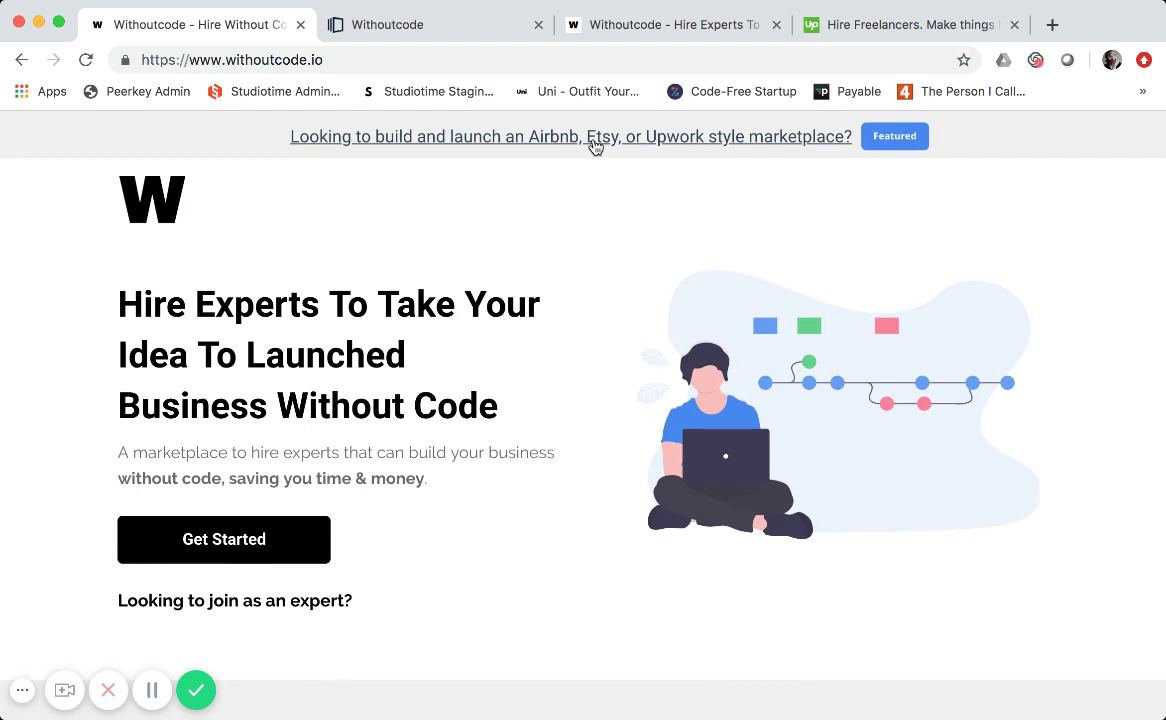
pyautogui.click(595, 146)
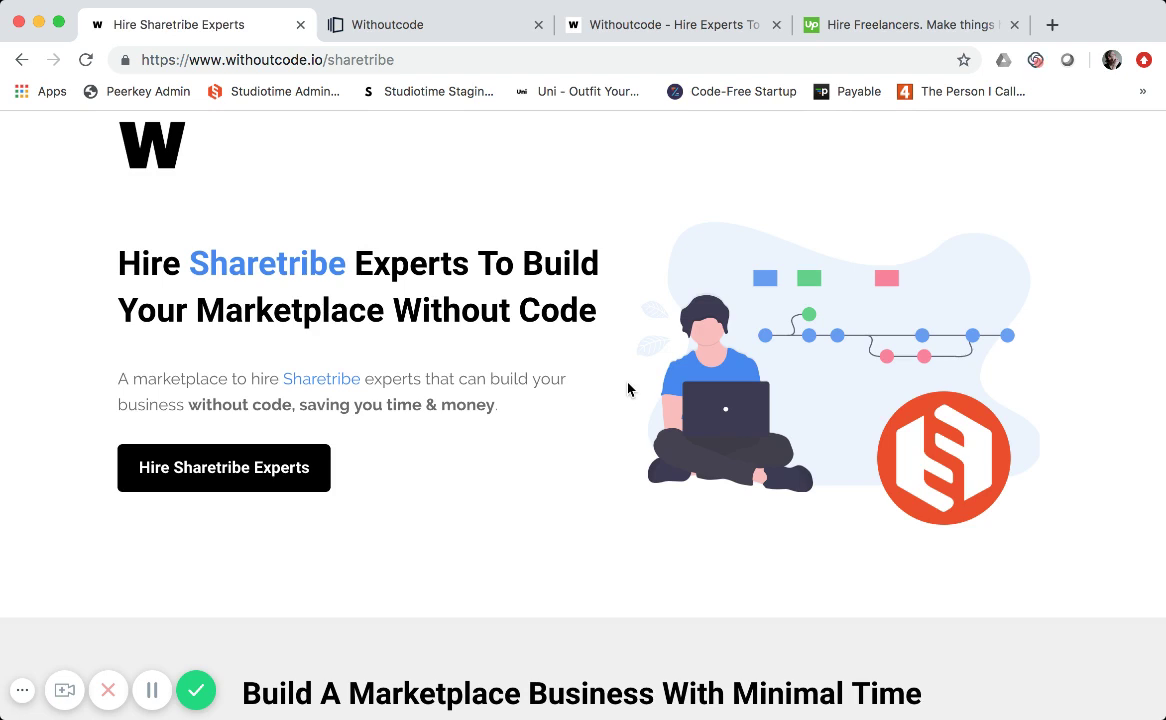
# Step: Scroll the Sharetribe page down to 'Take Your Marketplace Idea To Launched Business'
pyautogui.scroll(-3, 628, 389)
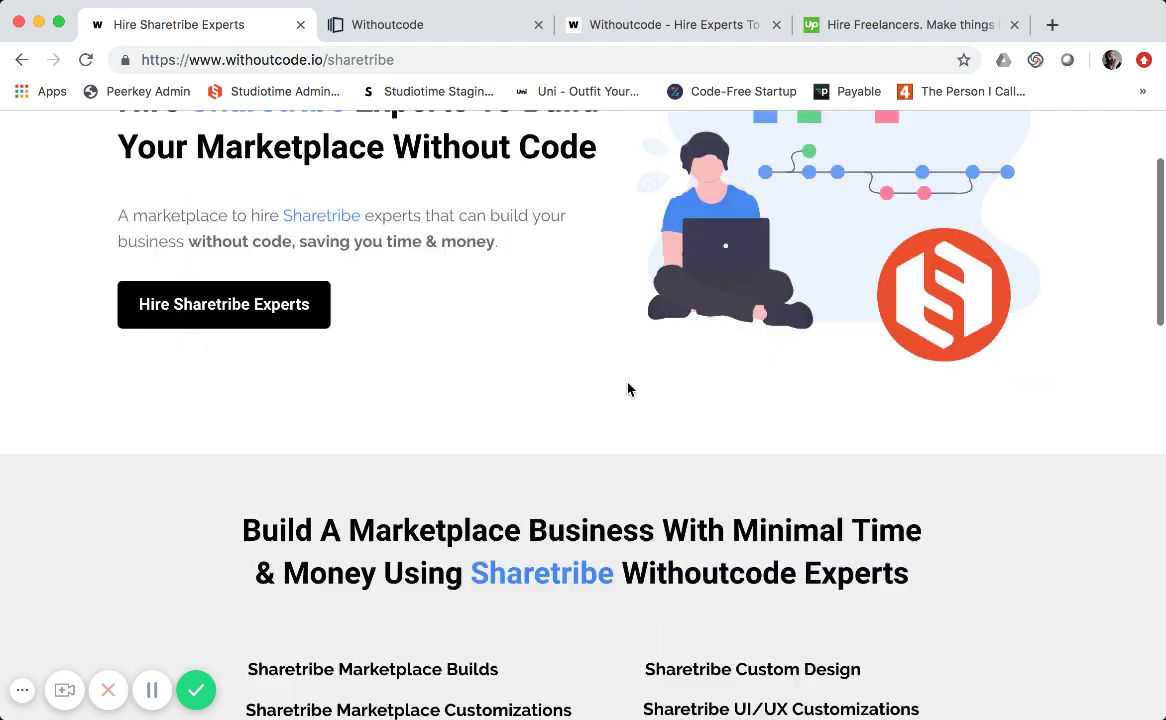
pyautogui.scroll(3, 628, 389)
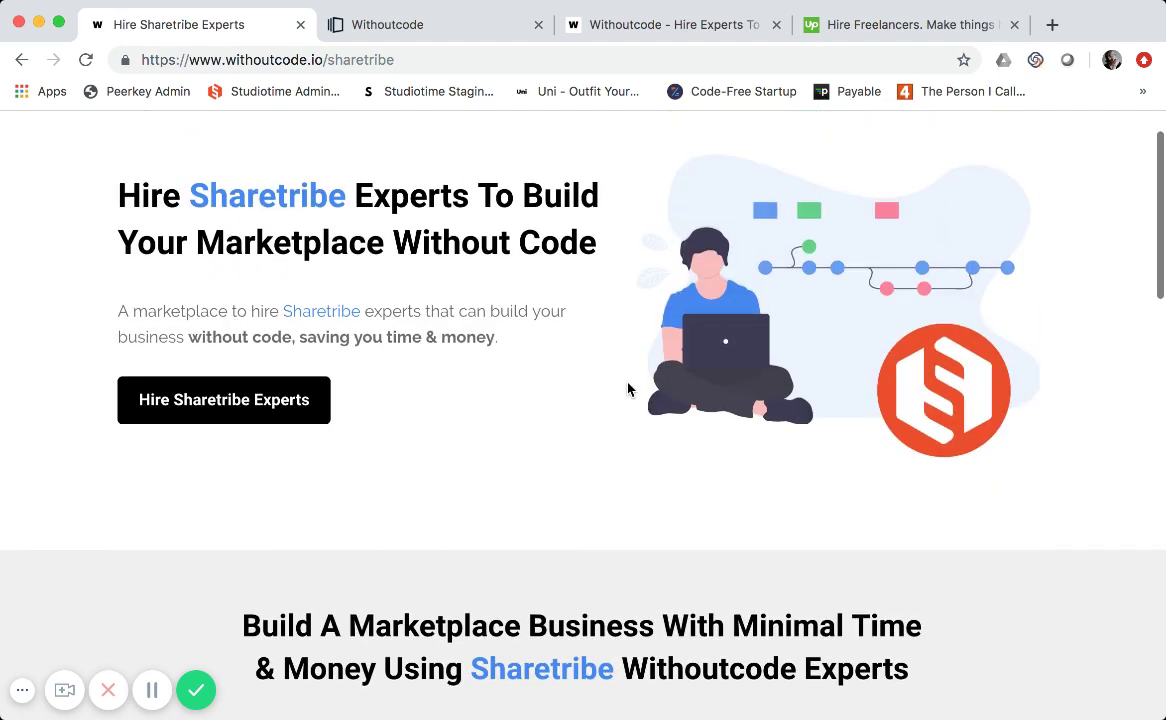
pyautogui.scroll(-1, 628, 389)
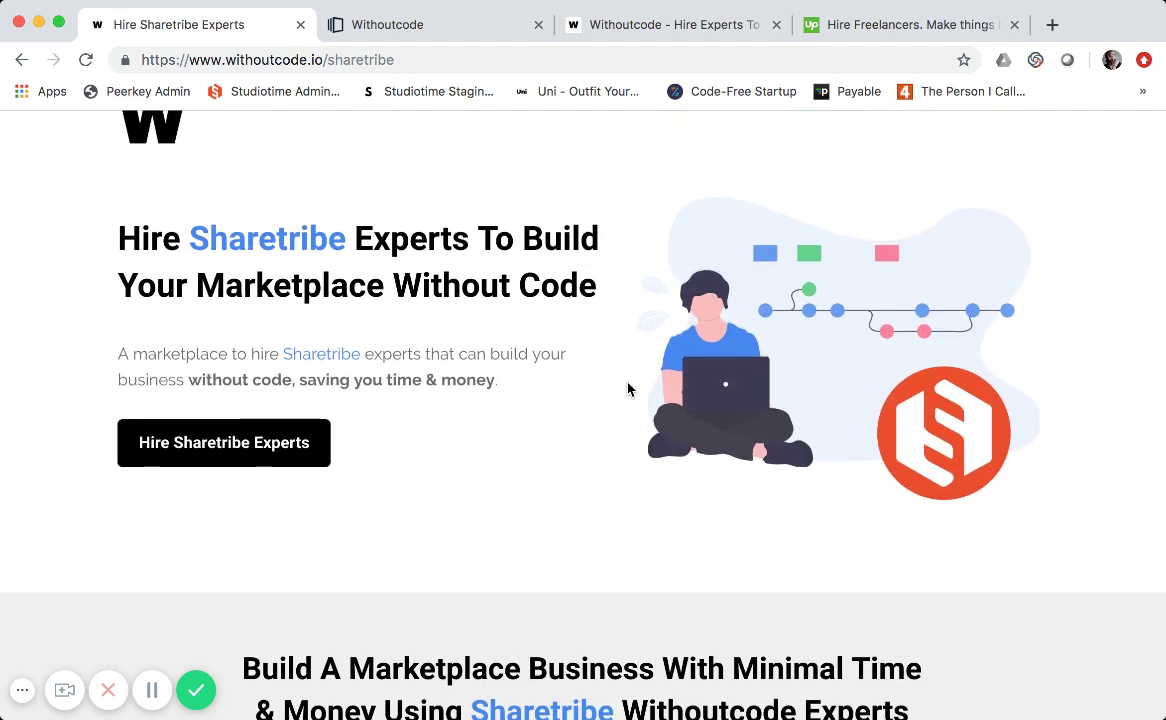
pyautogui.scroll(-2, 628, 389)
pyautogui.scroll(-3, 628, 389)
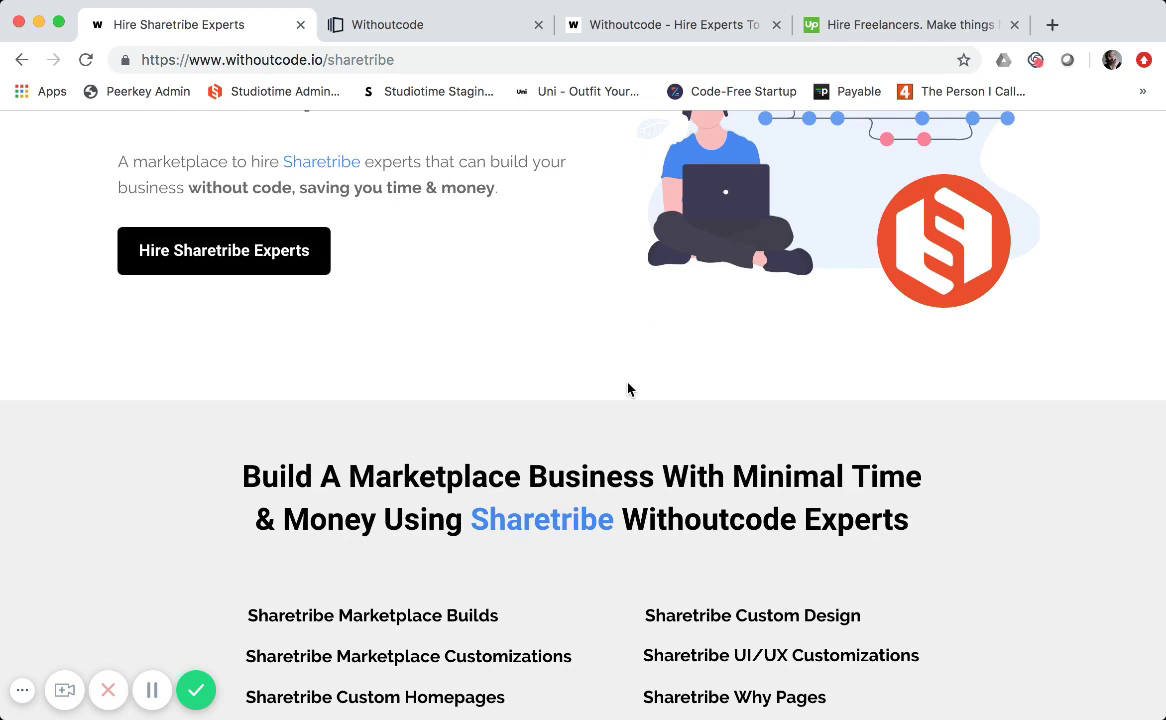
pyautogui.scroll(-1, 628, 389)
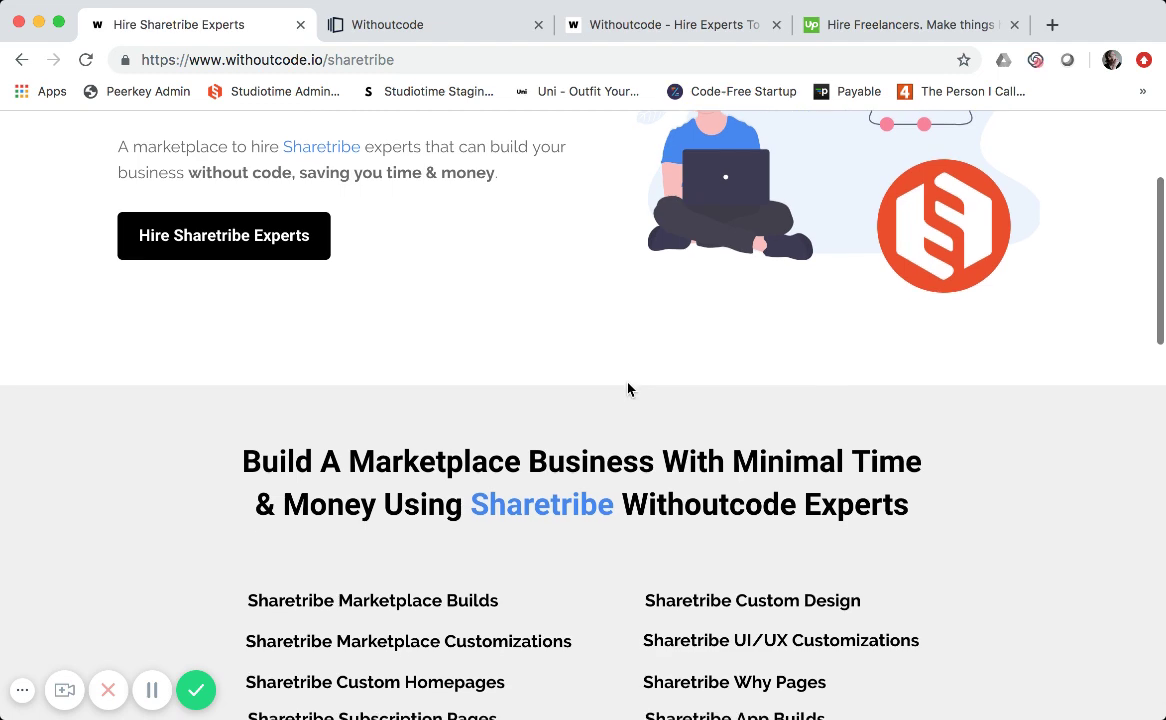
pyautogui.scroll(3, 628, 389)
pyautogui.scroll(-9, 628, 389)
pyautogui.scroll(-10, 628, 389)
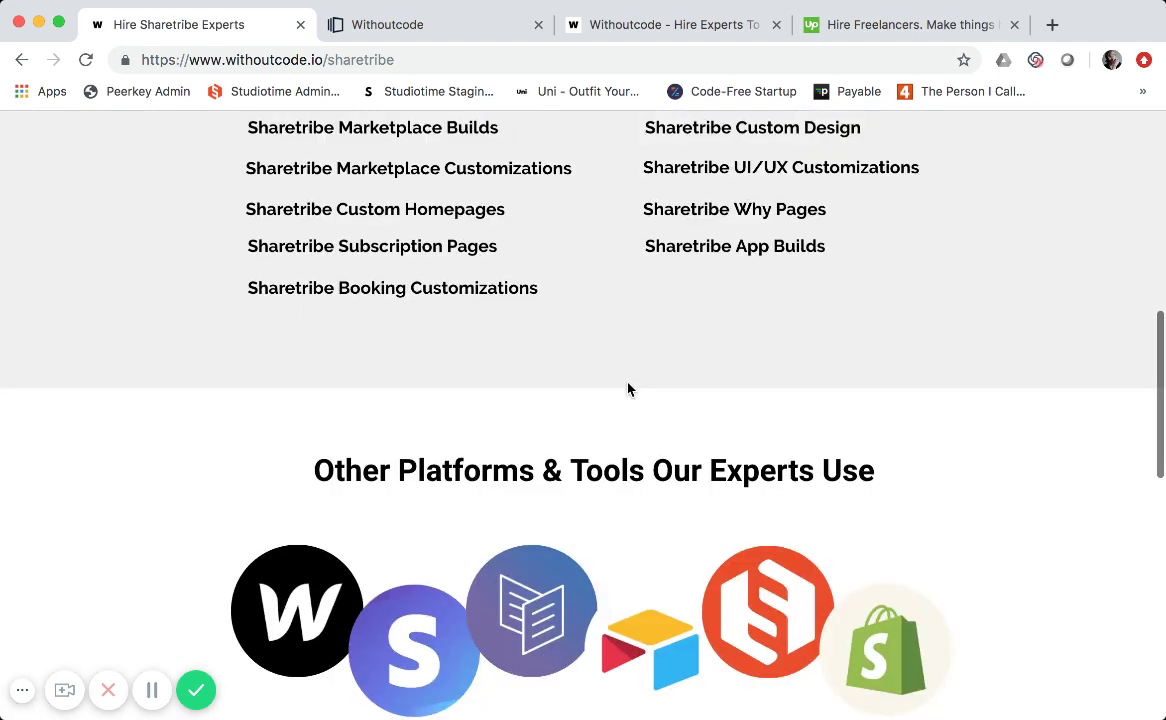
pyautogui.scroll(-1, 628, 389)
pyautogui.scroll(1, 628, 389)
pyautogui.scroll(-4, 628, 389)
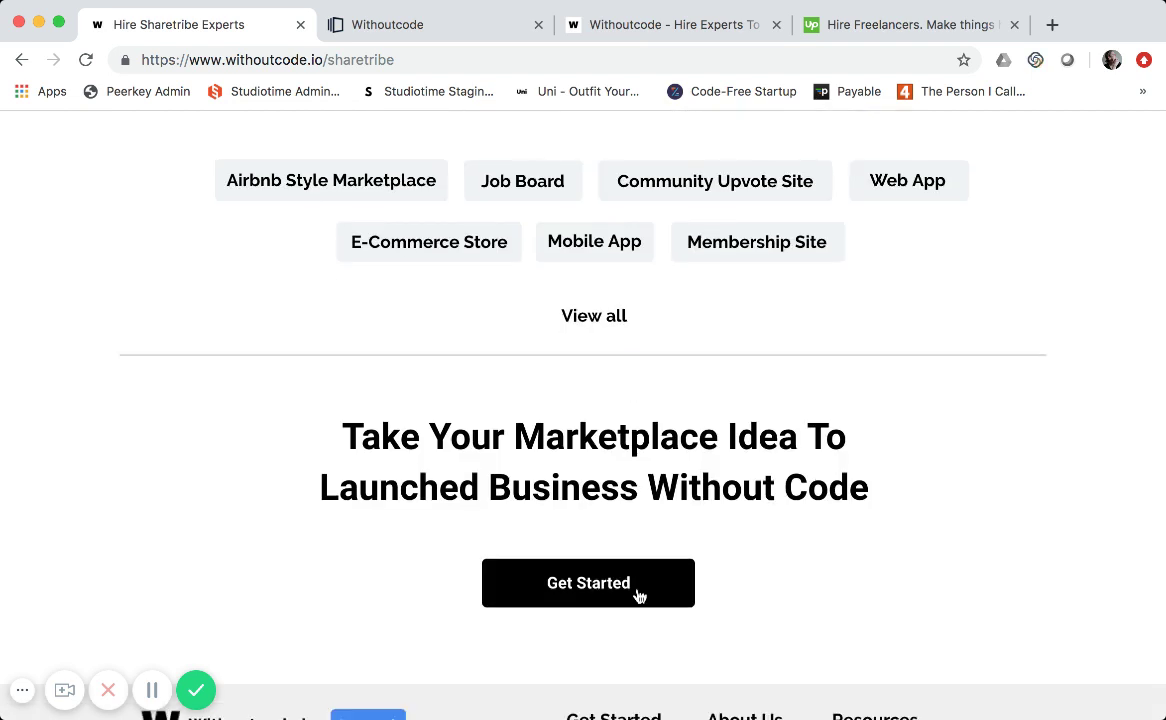
# Step: Browse the Sharetribe-filtered marketplace's three expert listings, then return to the Withoutcode homepage
pyautogui.click(640, 593)
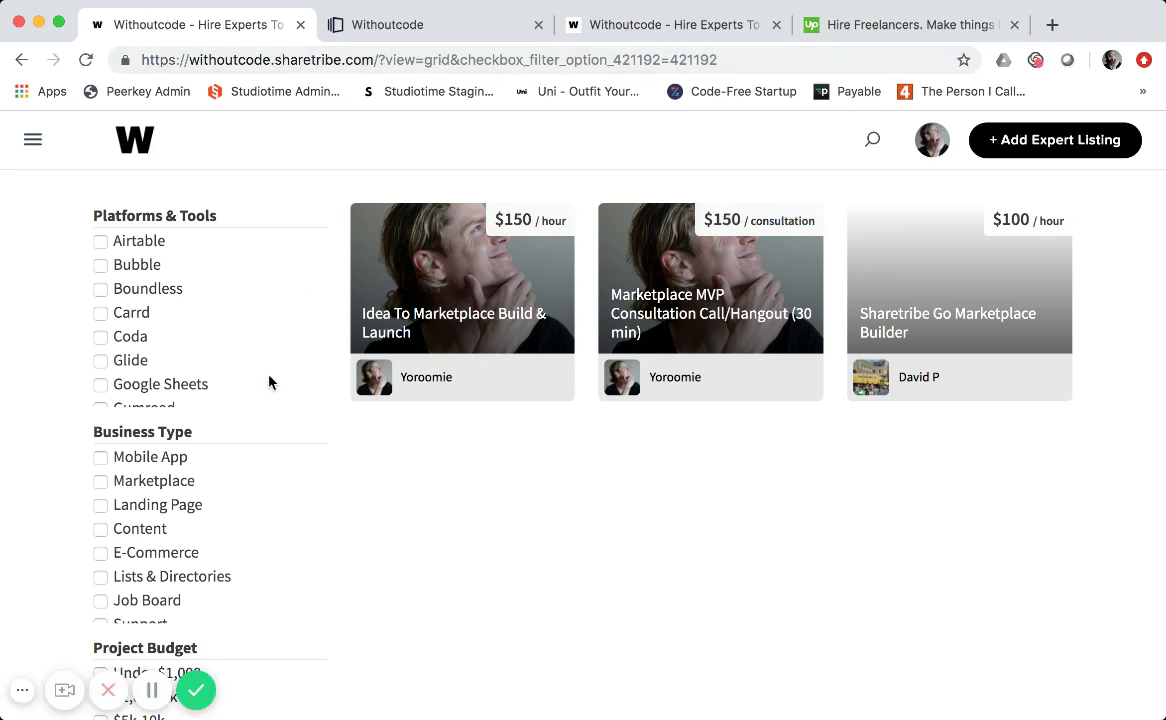
pyautogui.scroll(-1, 268, 383)
pyautogui.scroll(-3, 323, 636)
pyautogui.scroll(2, 283, 460)
pyautogui.scroll(-3, 199, 283)
pyautogui.scroll(-1, 197, 284)
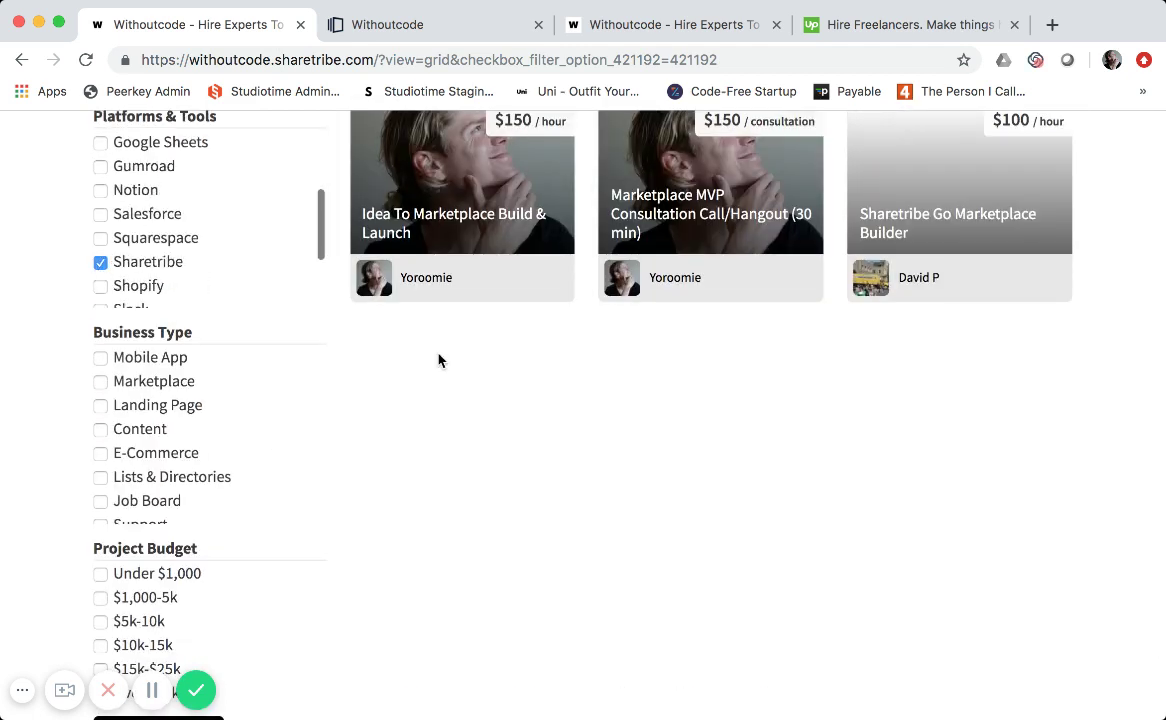
pyautogui.scroll(2, 424, 401)
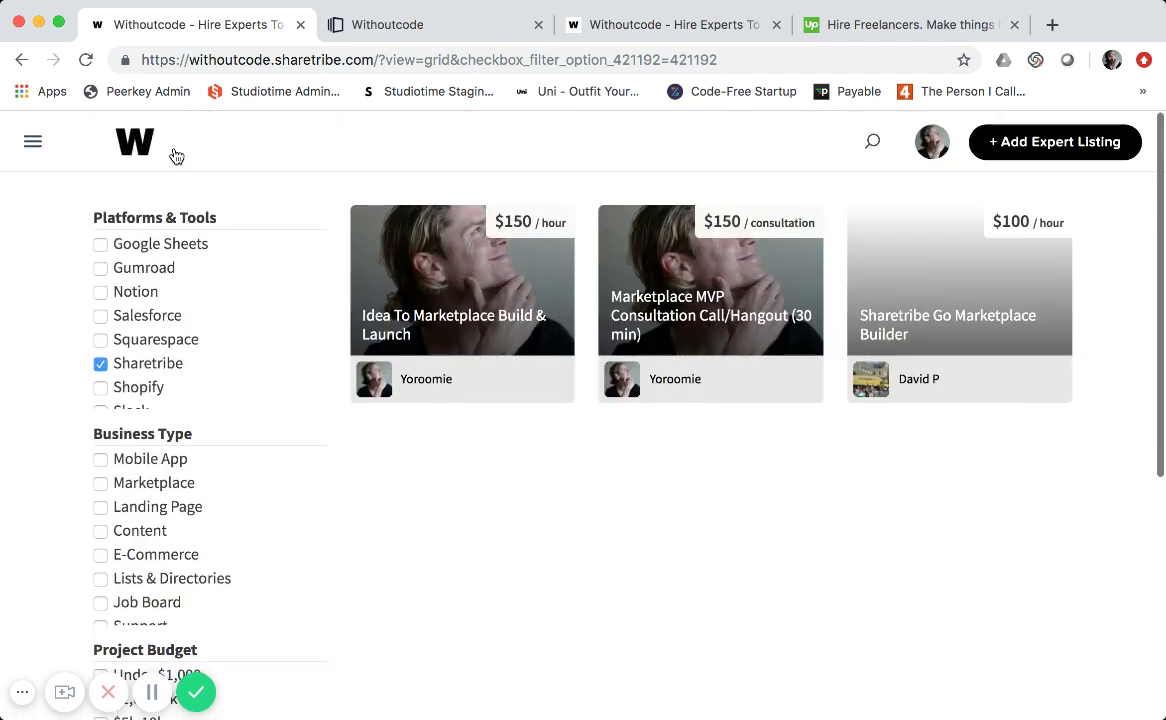
pyautogui.click(136, 143)
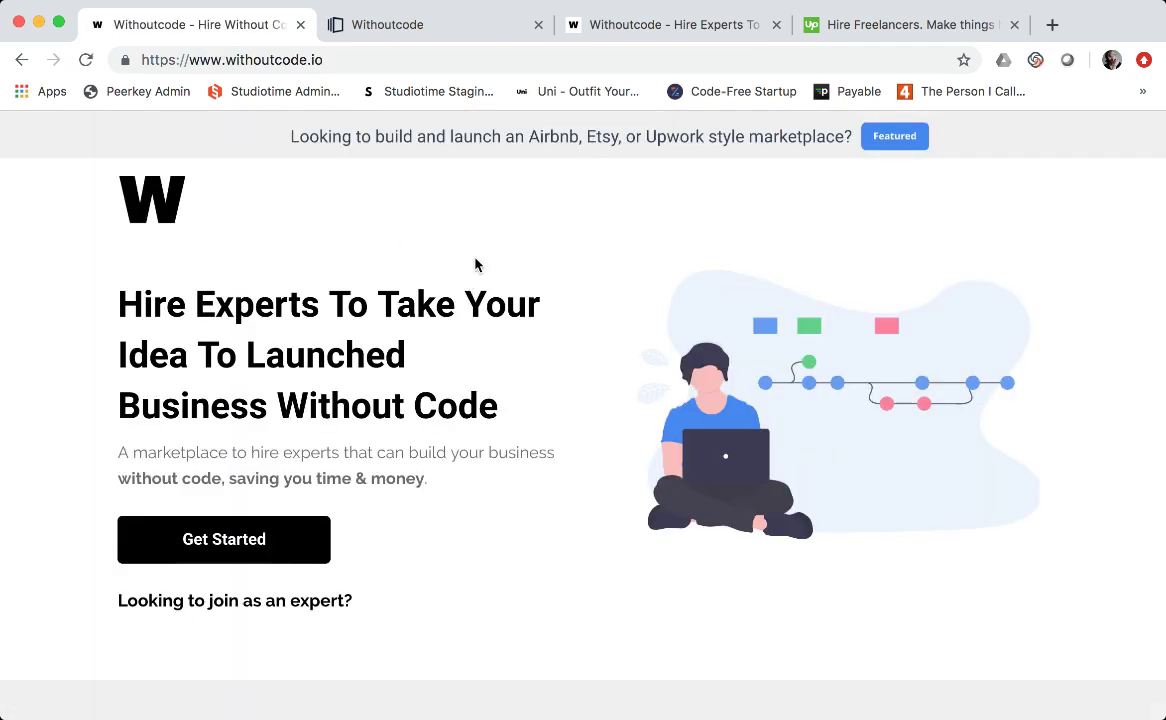
# Step: Go to withoutcode.io/webflow by appending /webflow to the address
pyautogui.click(385, 61)
pyautogui.click(385, 61)
pyautogui.write('/we')
pyautogui.press('Return')
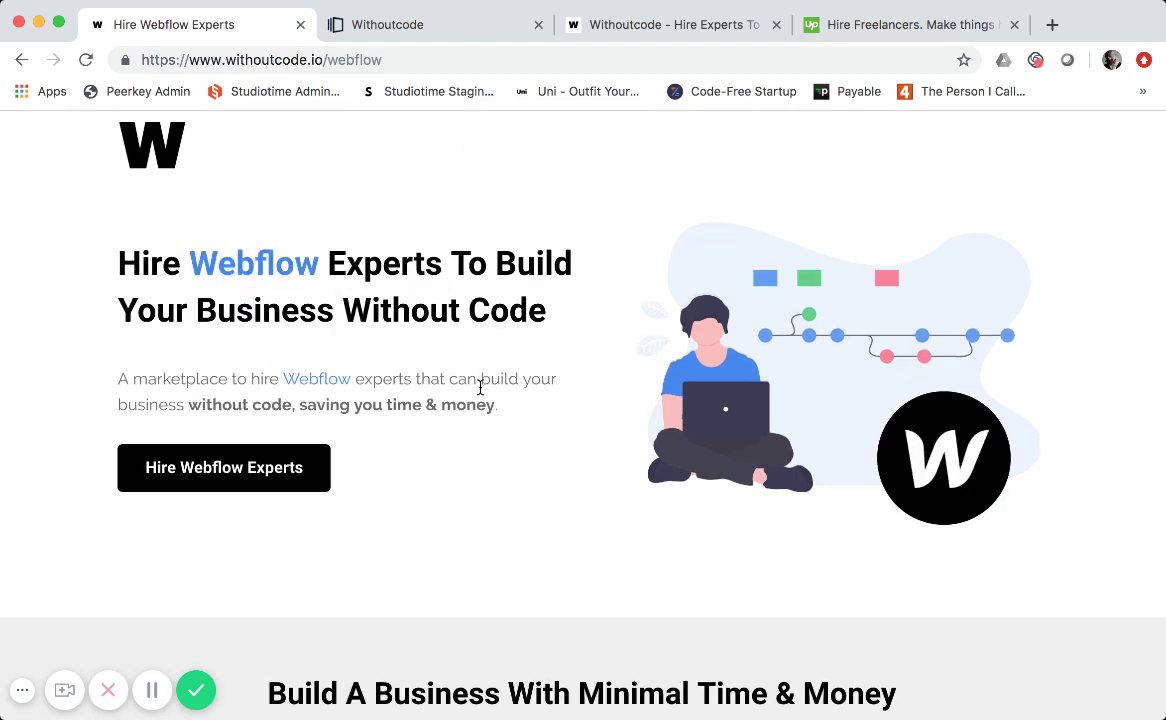
# Step: Scroll the Hire Webflow Experts page down to 'Take Your Idea To Launched Business'
pyautogui.scroll(-1, 479, 375)
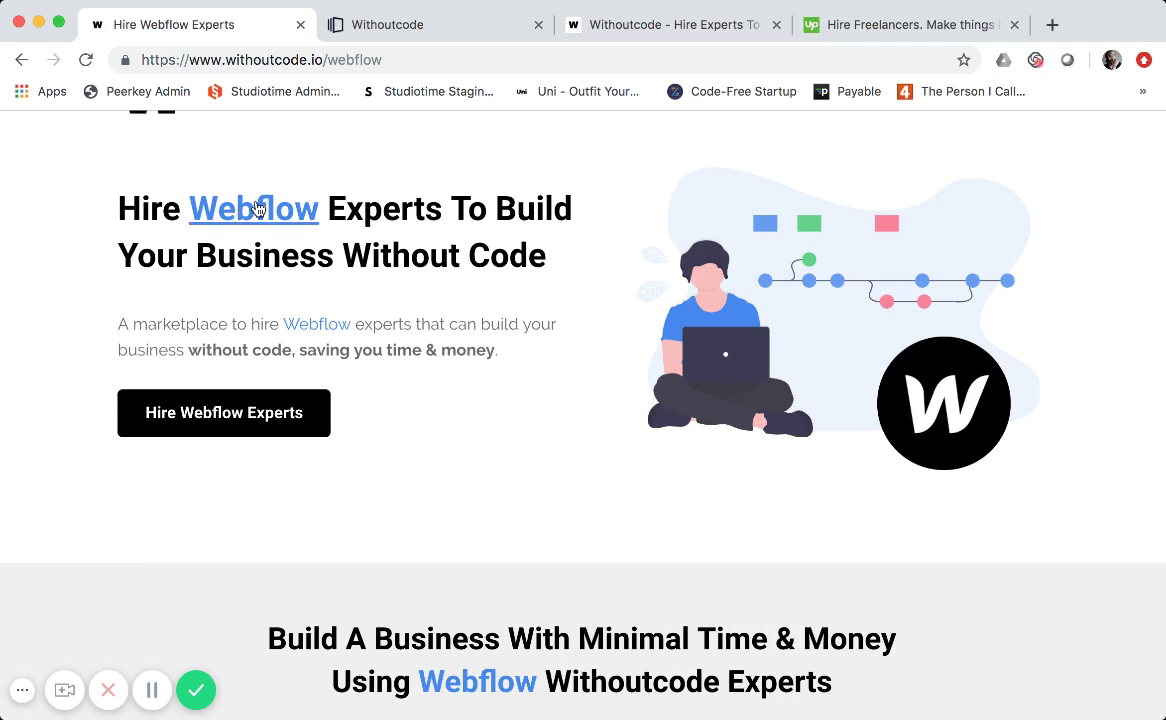
pyautogui.scroll(-4, 416, 487)
pyautogui.scroll(-2, 565, 458)
pyautogui.scroll(2, 565, 458)
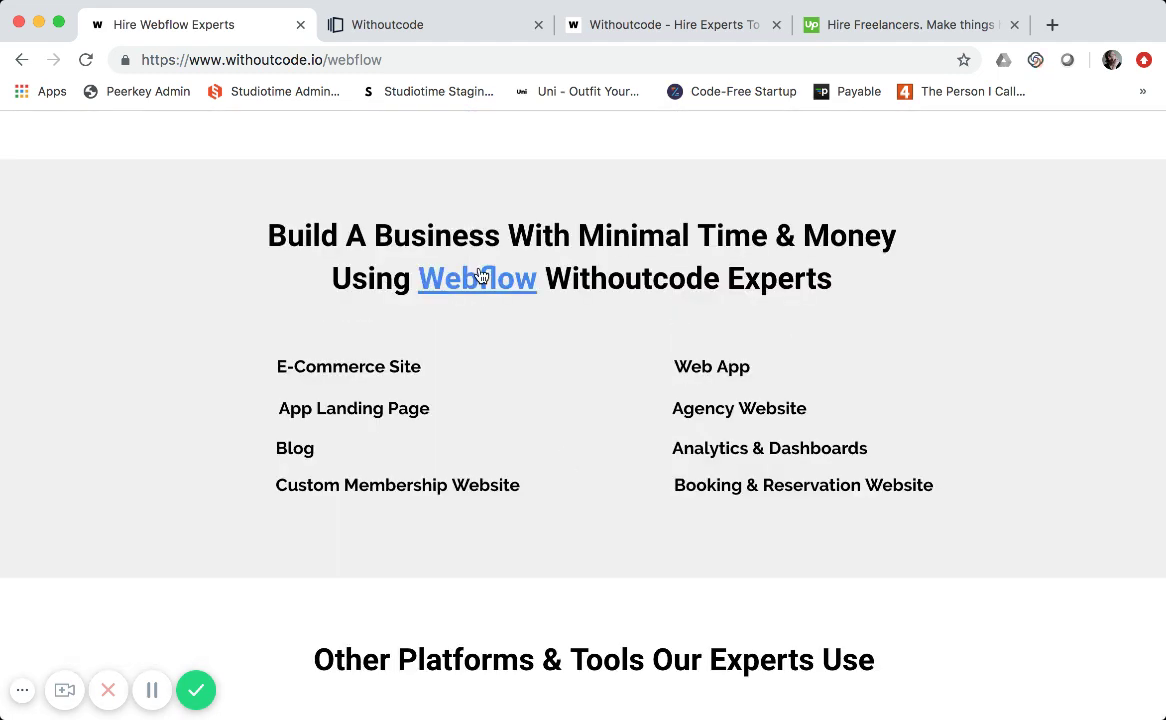
pyautogui.scroll(-5, 632, 541)
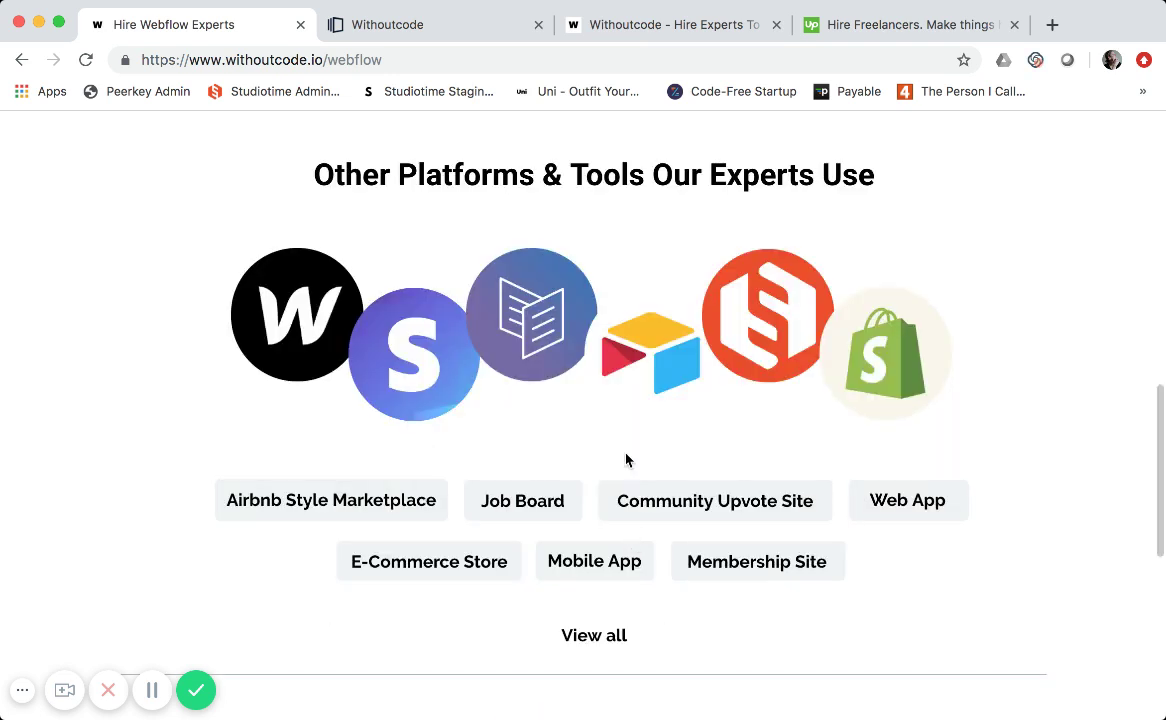
pyautogui.scroll(-3, 625, 461)
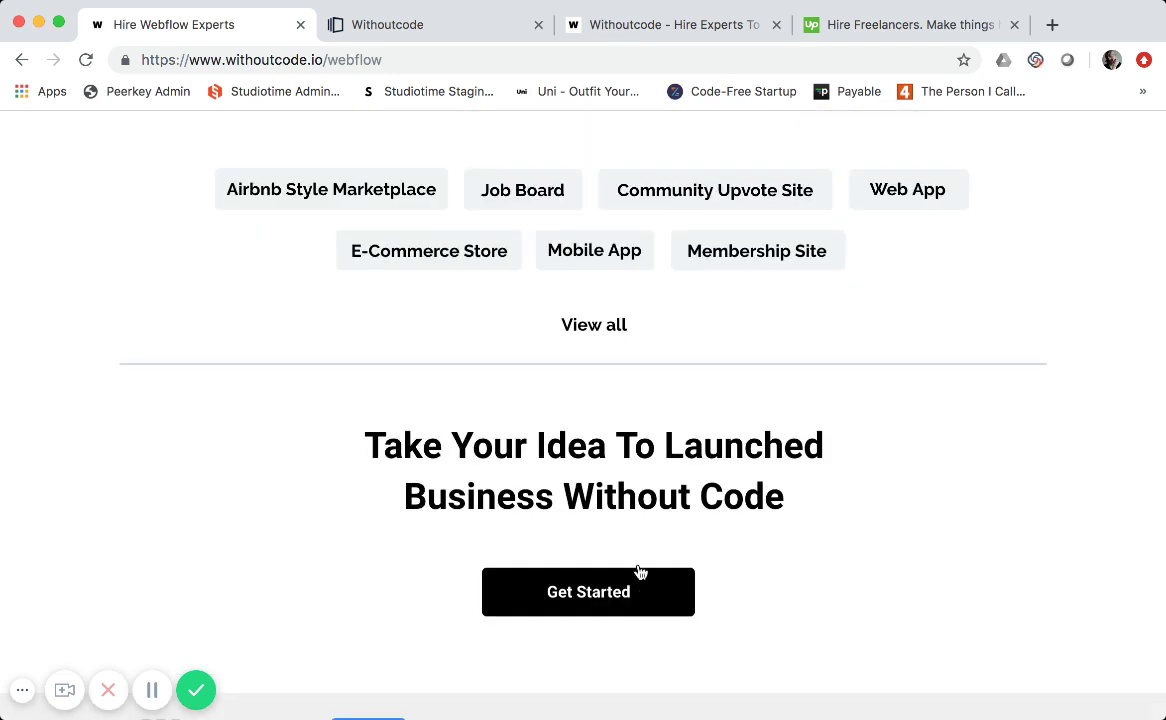
pyautogui.scroll(-1, 614, 432)
pyautogui.scroll(-1, 604, 338)
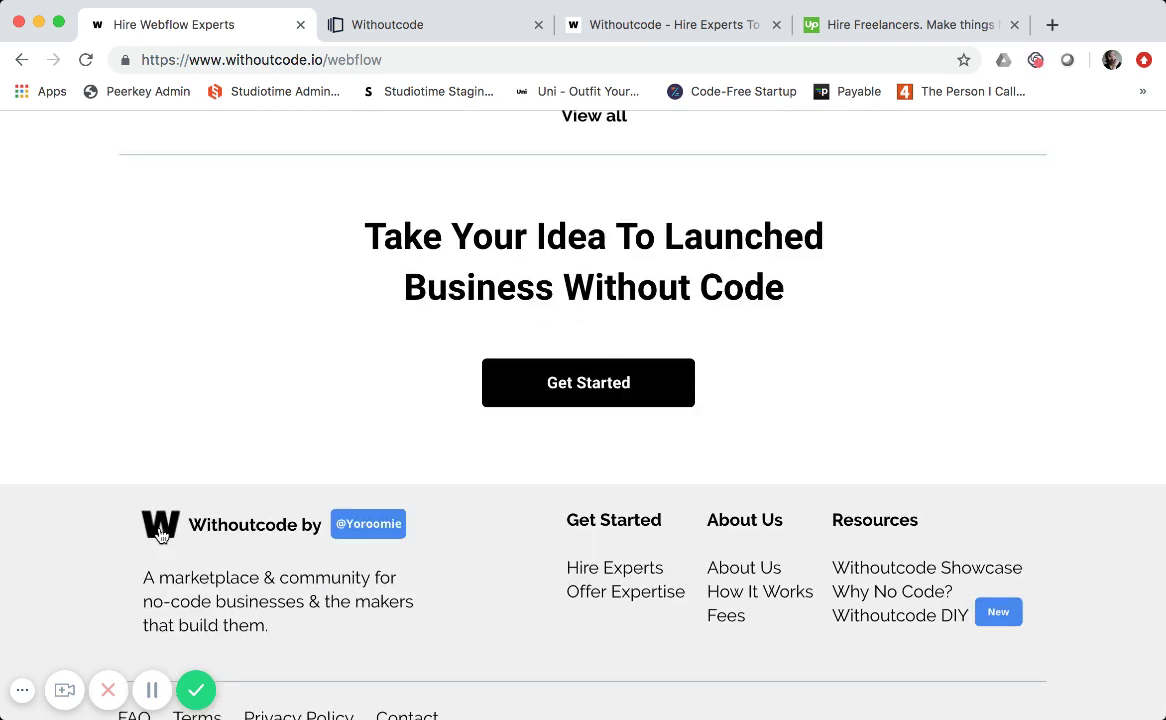
# Step: Return to the homepage and open the 'Looking to join Withoutcode as an expert?' page
pyautogui.click(161, 537)
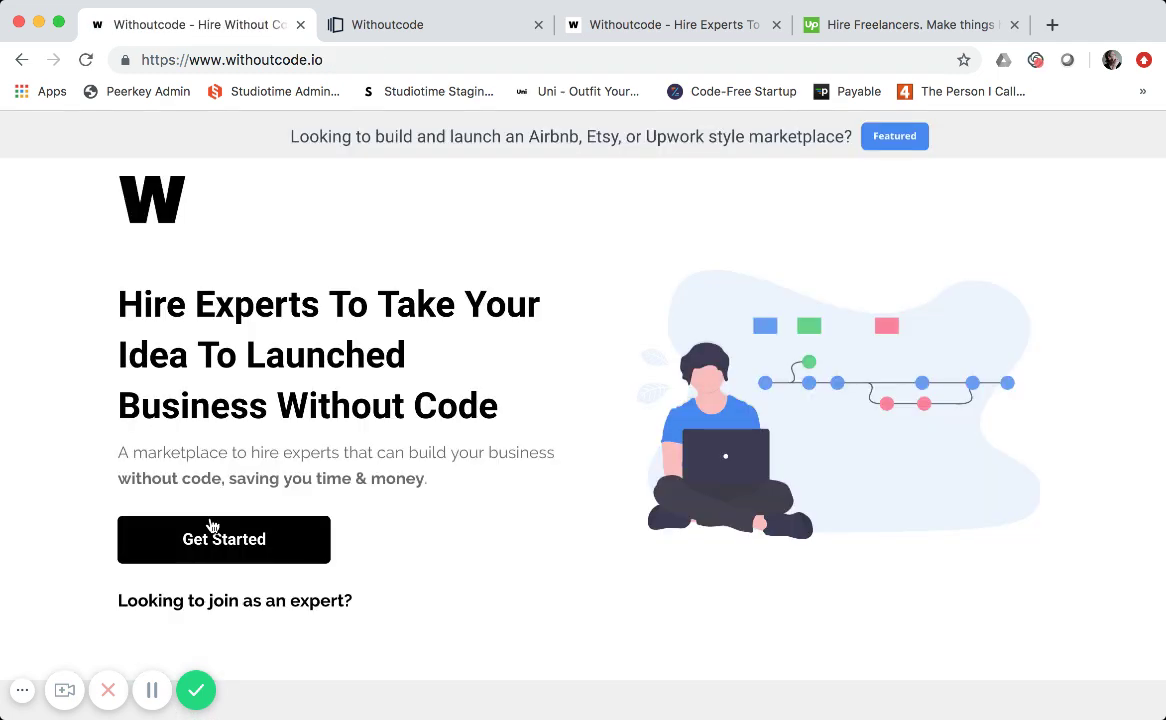
pyautogui.scroll(-15, 488, 576)
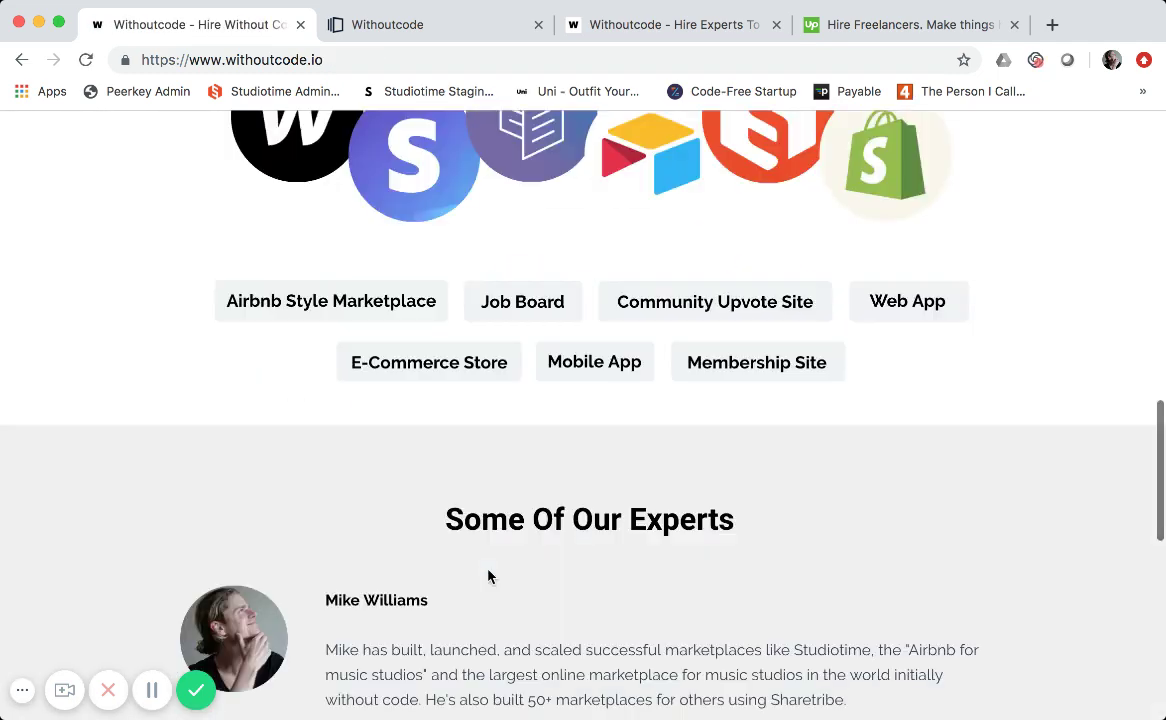
pyautogui.scroll(-5, 488, 576)
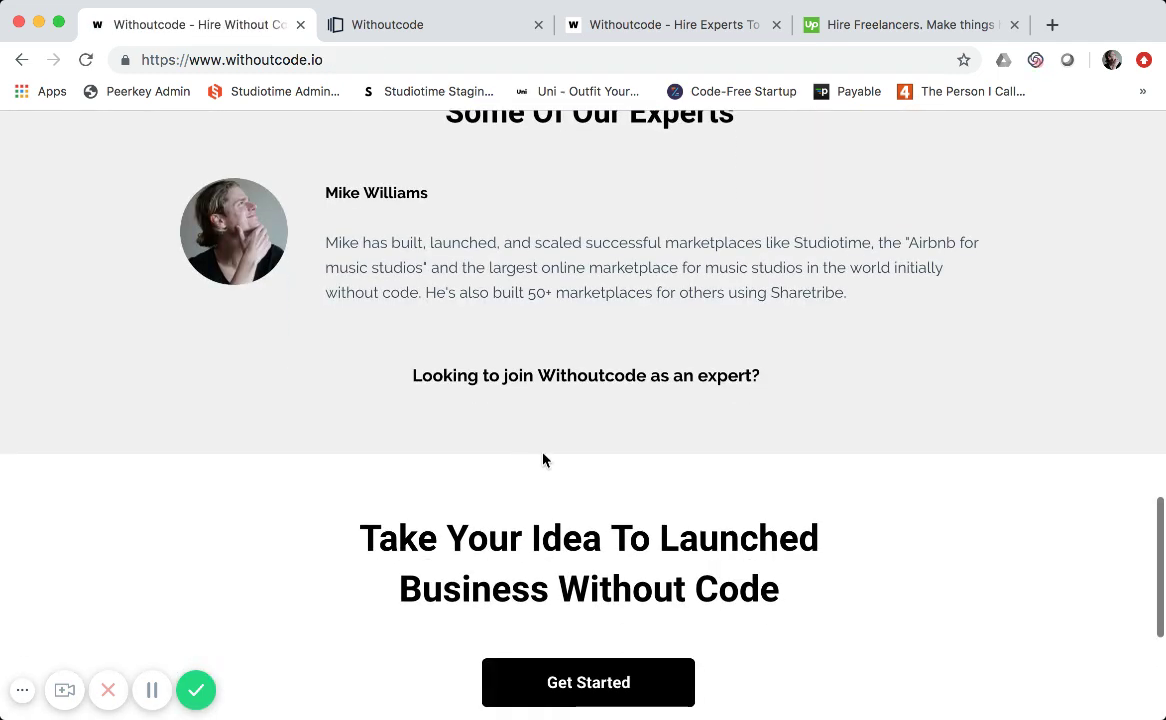
pyautogui.scroll(-3, 668, 559)
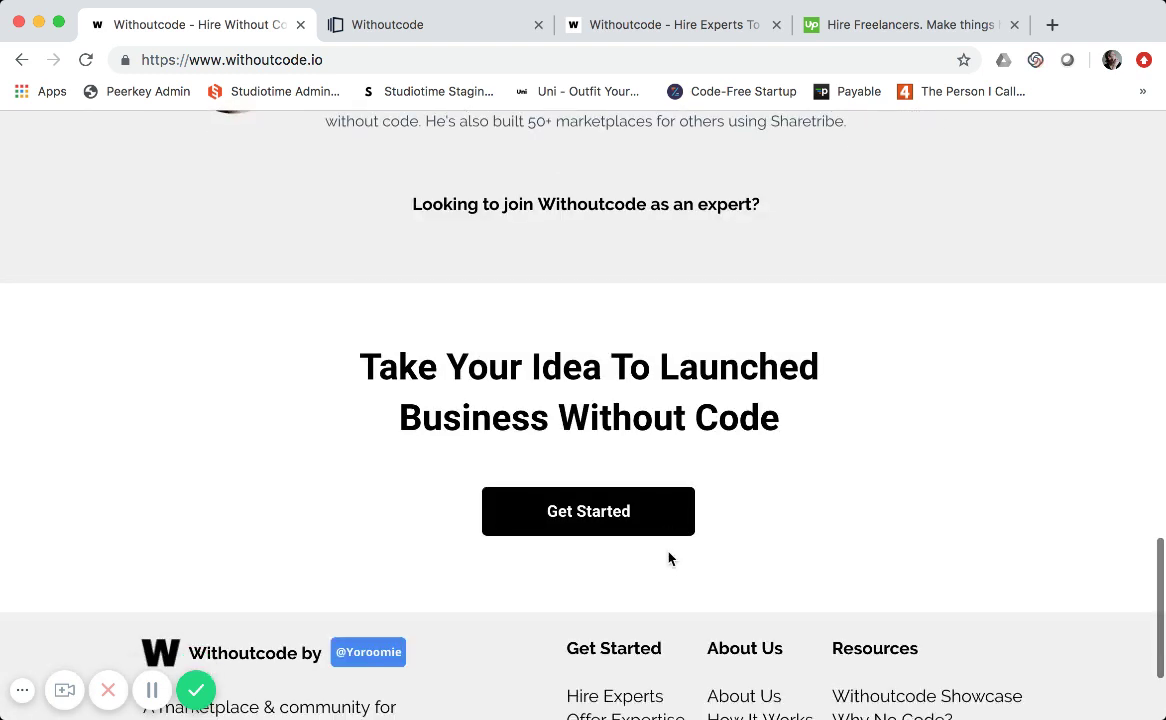
pyautogui.click(667, 205)
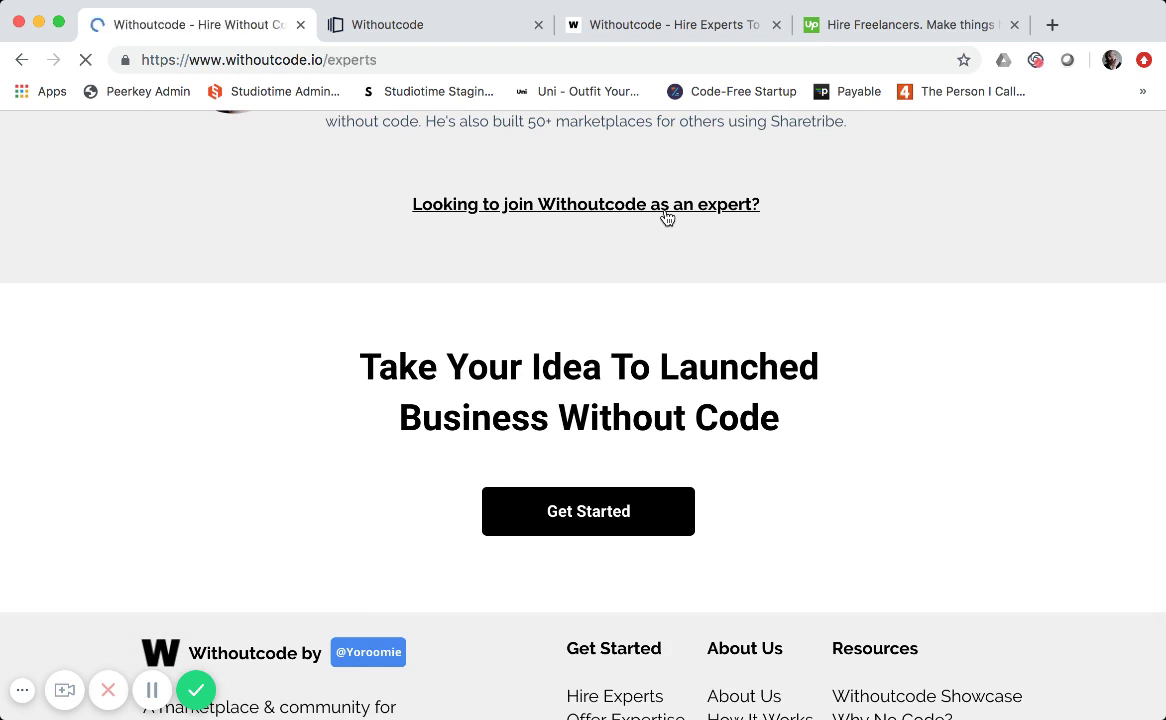
# Step: Skim the /experts page and select, then deselect, the hero title text
pyautogui.scroll(-1, 690, 370)
pyautogui.scroll(1, 689, 366)
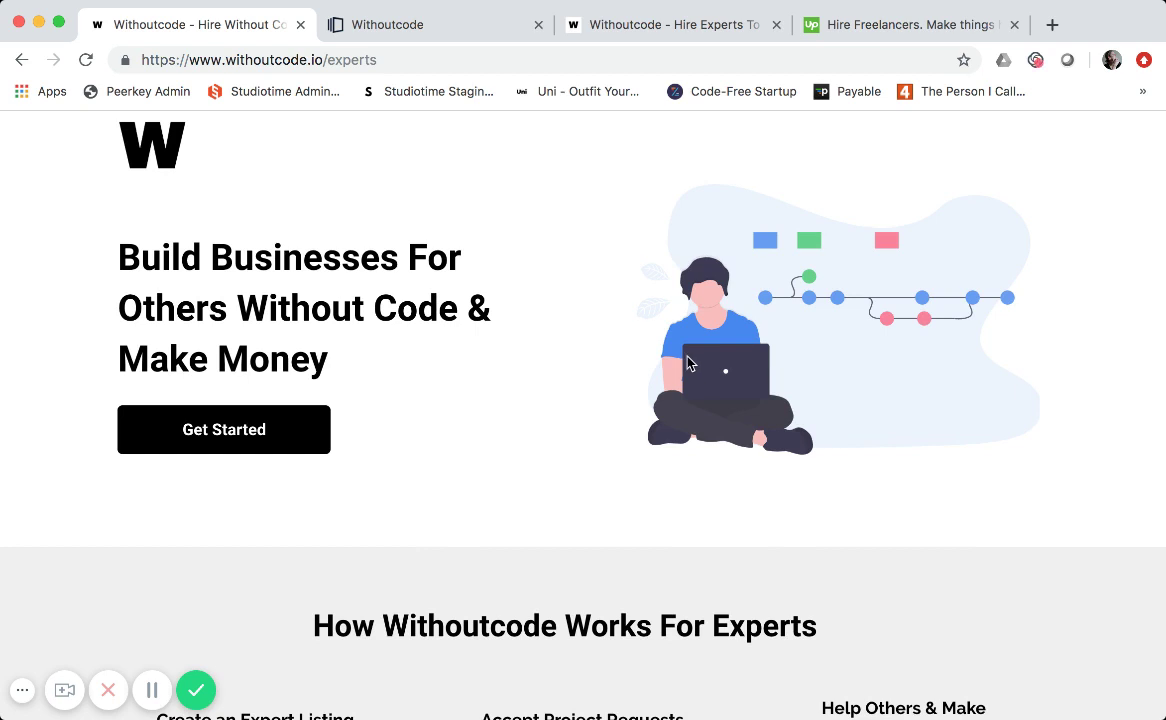
pyautogui.scroll(-5, 689, 363)
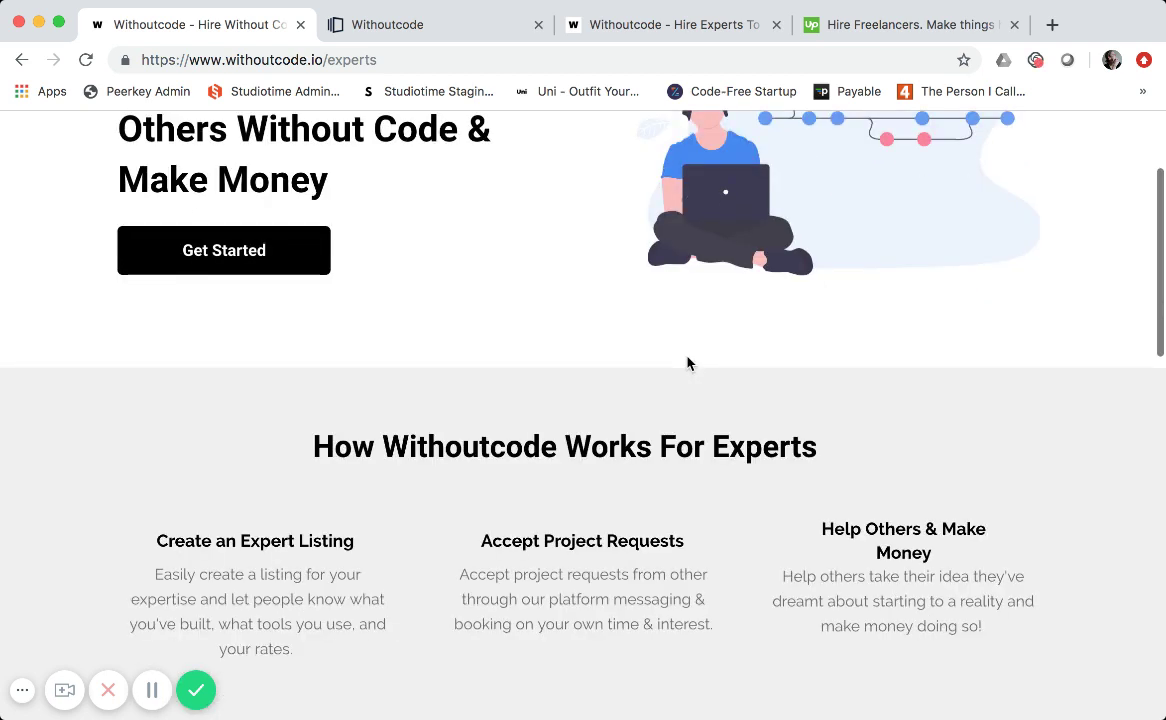
pyautogui.scroll(3, 687, 363)
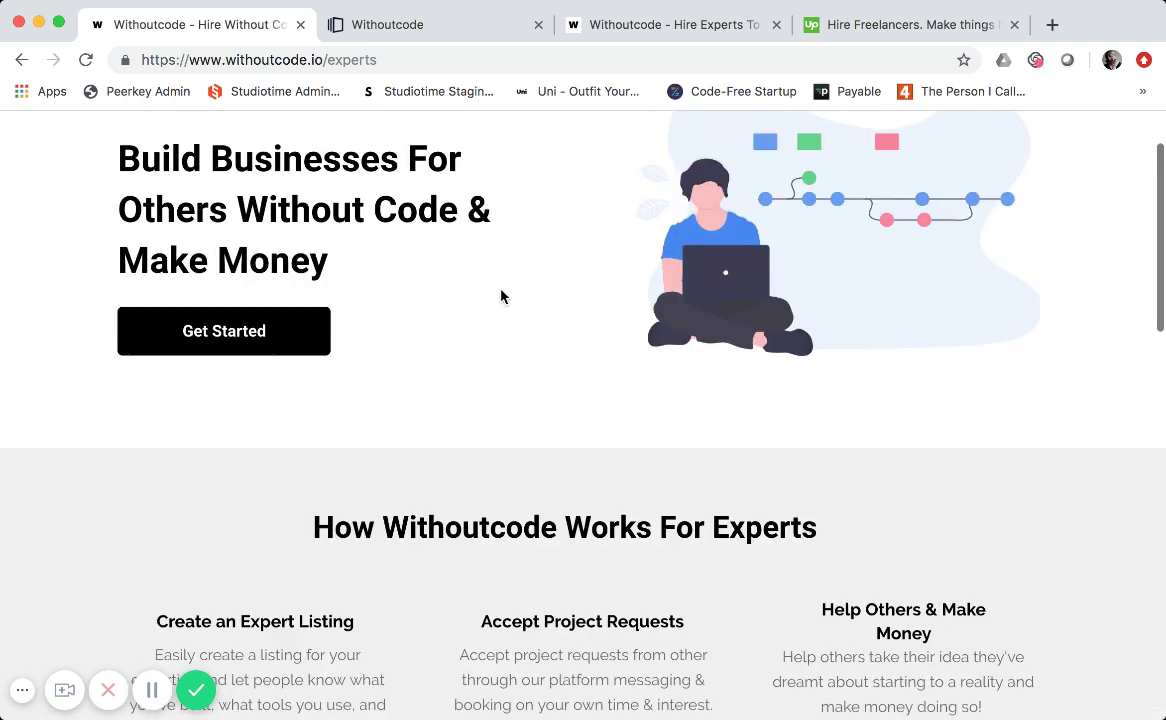
pyautogui.scroll(1, 501, 296)
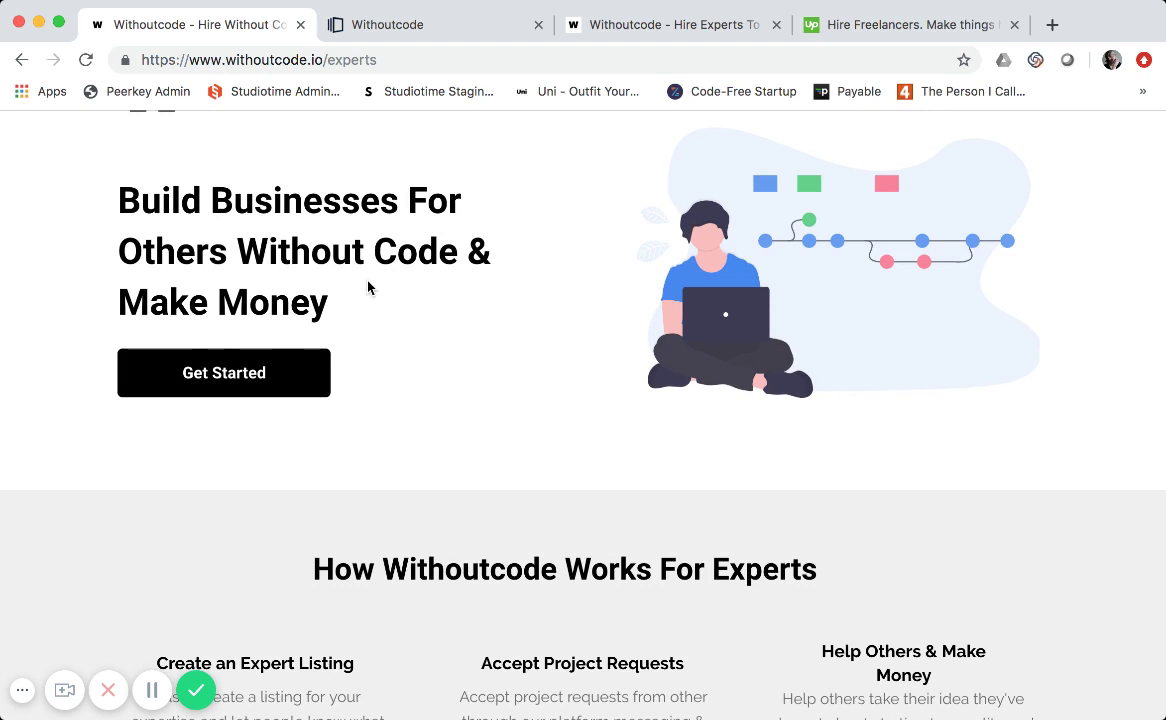
pyautogui.scroll(1, 367, 288)
pyautogui.moveTo(204, 256); pyautogui.dragTo(360, 314)
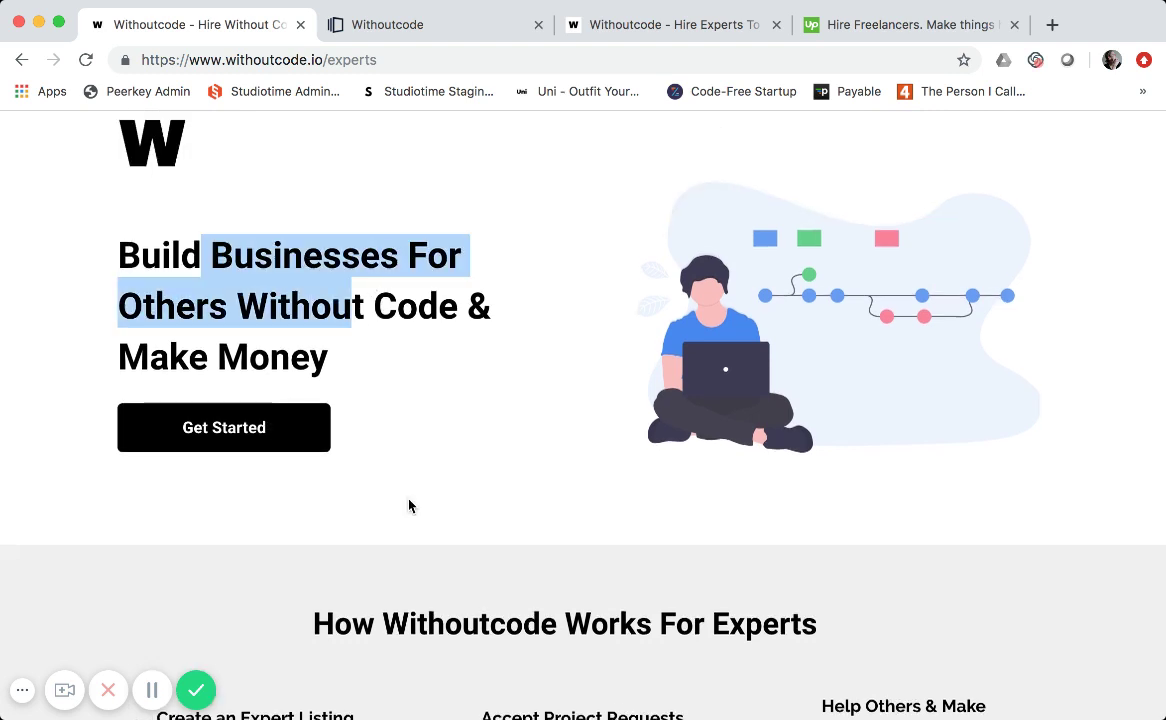
pyautogui.click(450, 510)
# Step: Scroll down to the 'Join Other Withoutcode Experts Making Money Helping Others' call to action
pyautogui.scroll(-5, 450, 510)
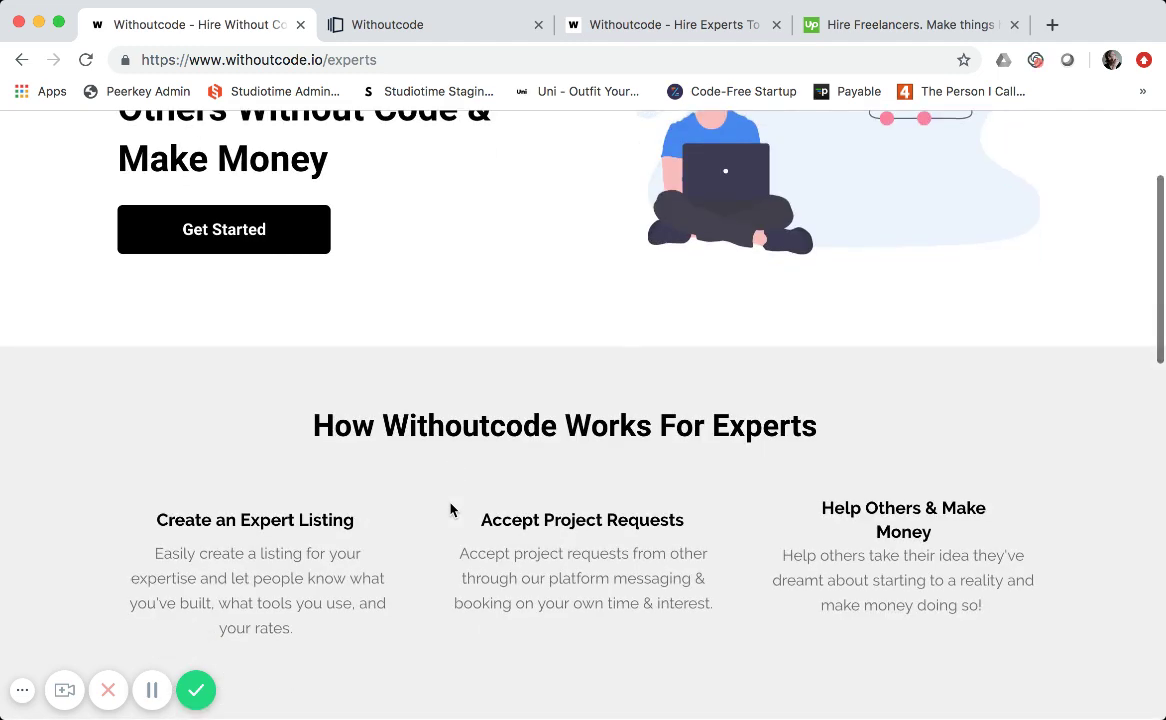
pyautogui.scroll(-5, 450, 510)
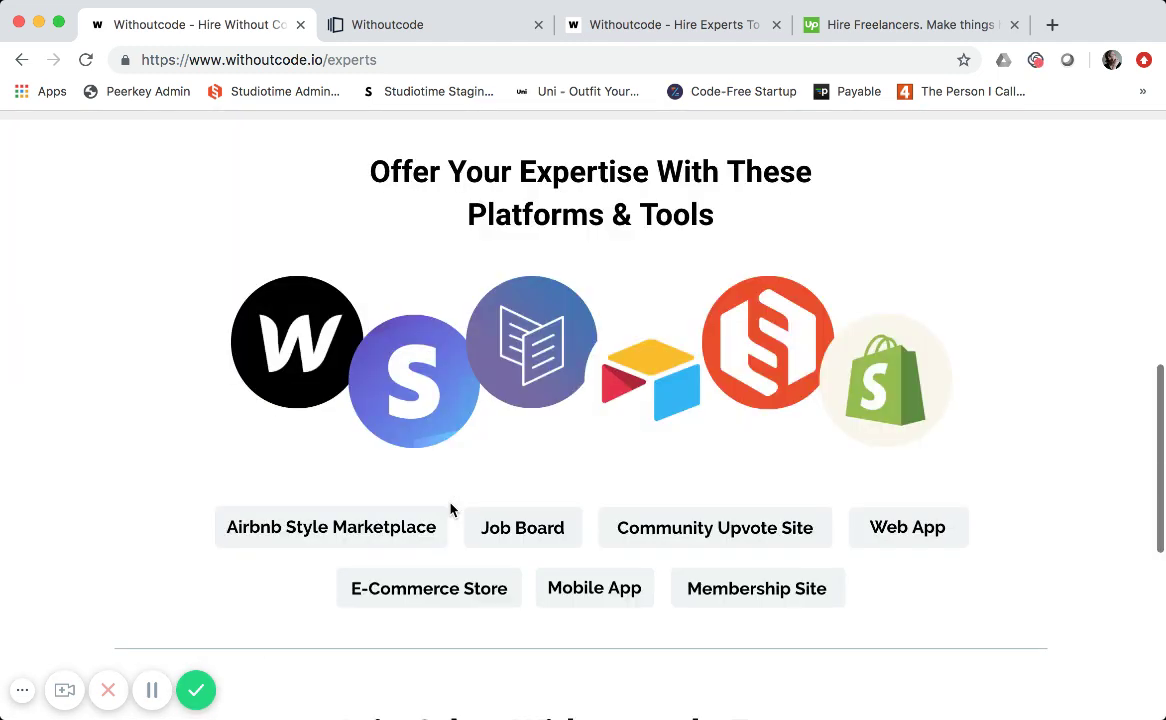
pyautogui.scroll(2, 513, 258)
pyautogui.scroll(1, 510, 262)
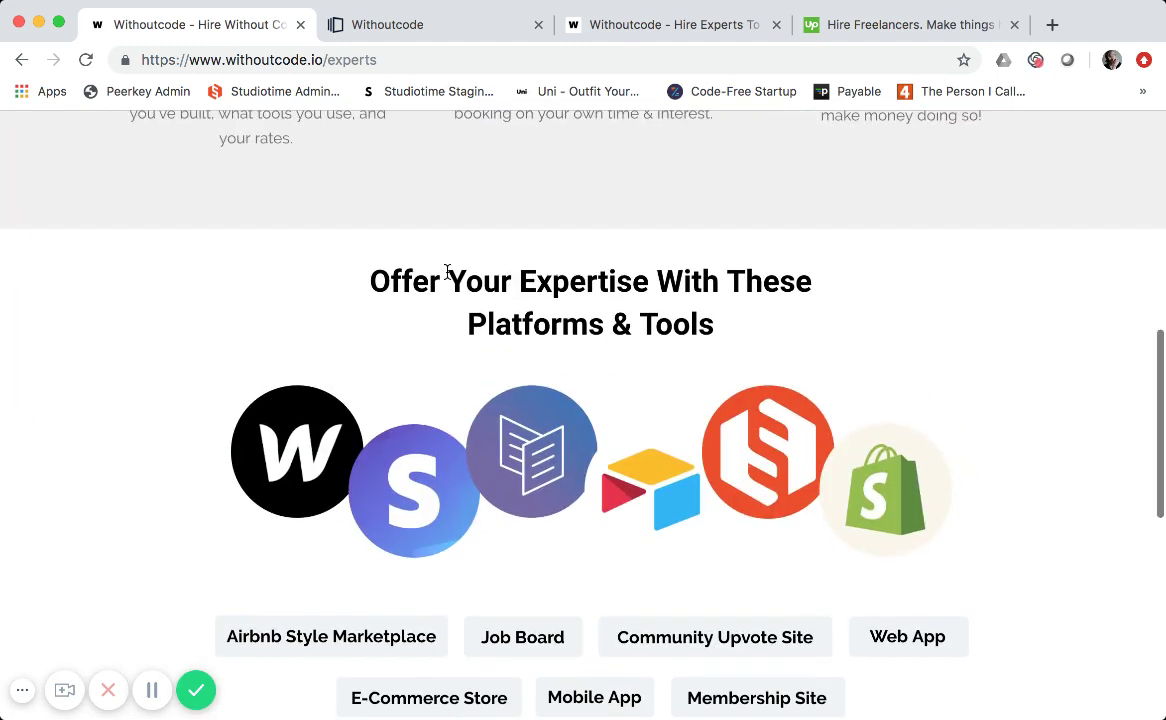
pyautogui.scroll(-1, 447, 271)
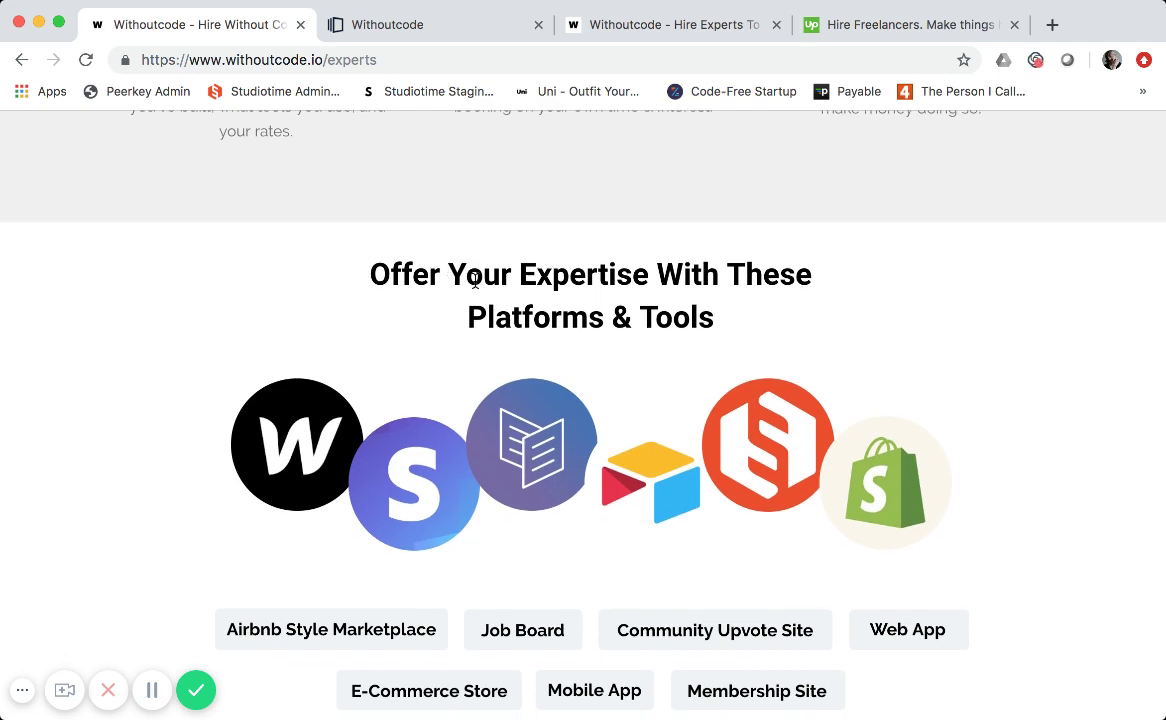
pyautogui.scroll(5, 386, 295)
pyautogui.scroll(-7, 386, 298)
pyautogui.scroll(-6, 387, 297)
pyautogui.scroll(1, 441, 398)
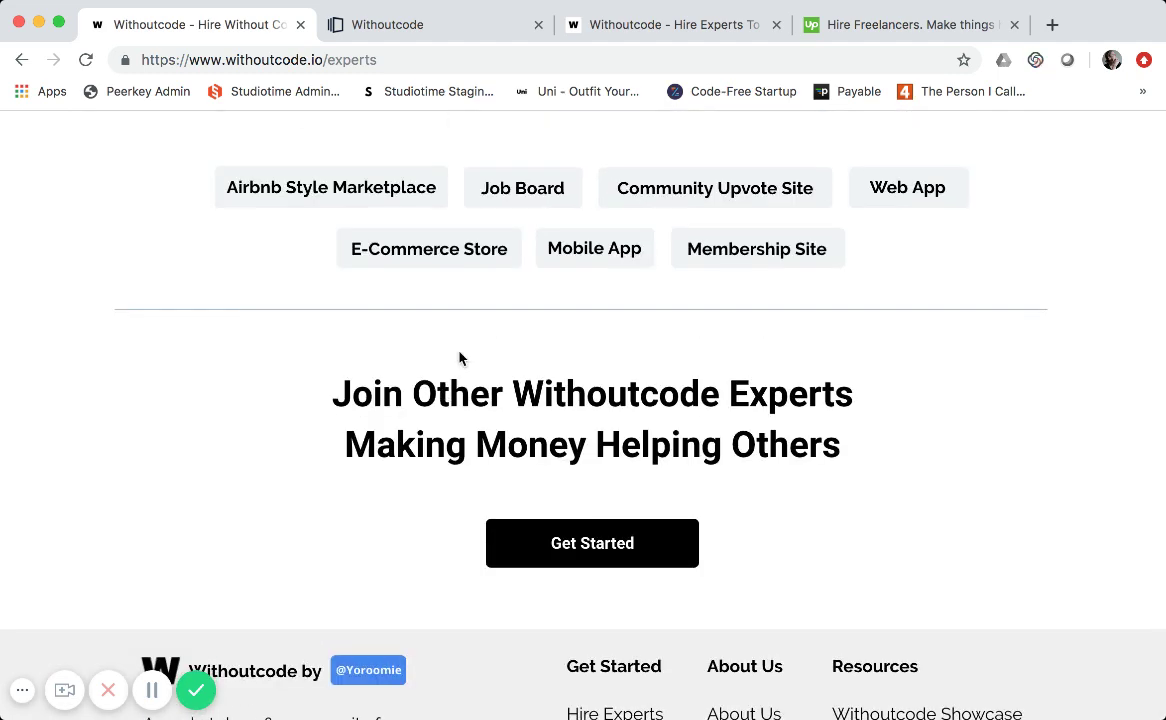
pyautogui.scroll(3, 482, 377)
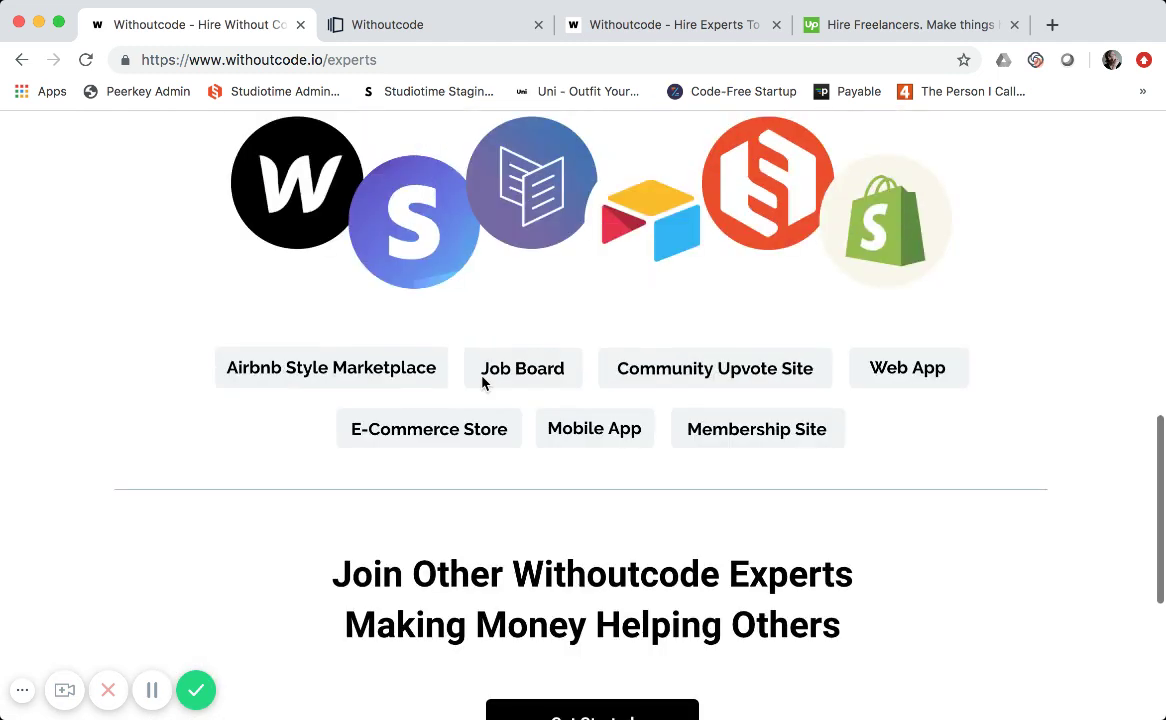
pyautogui.scroll(-5, 484, 382)
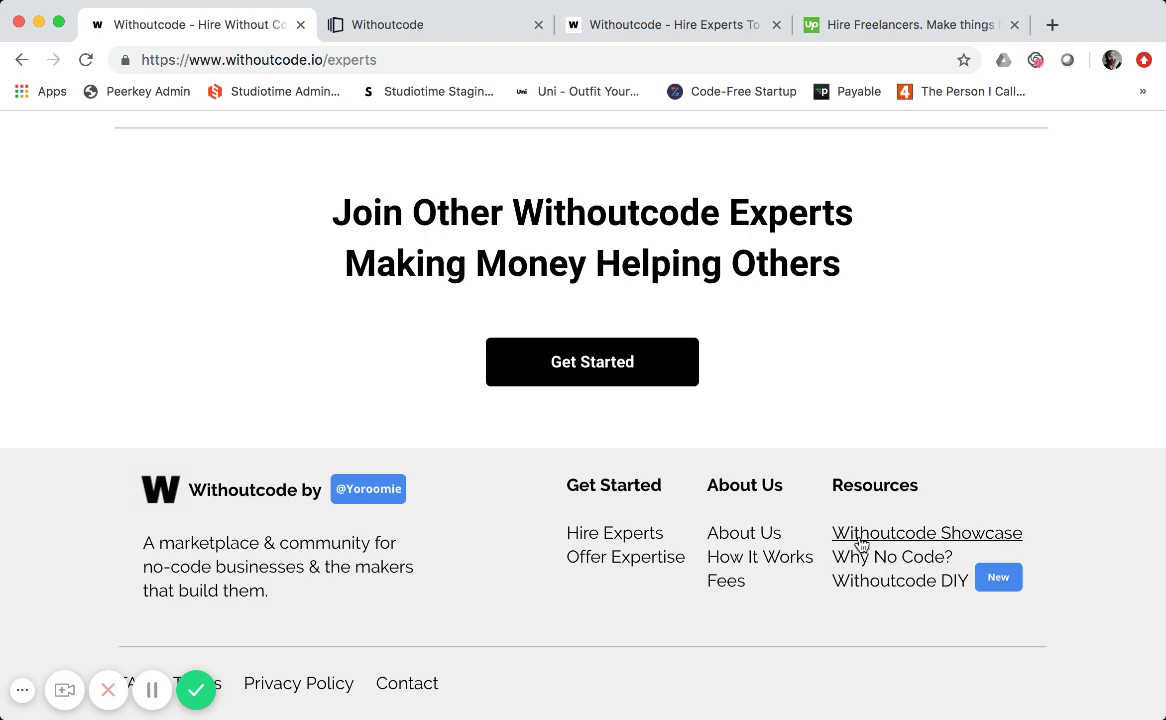
# Step: Open the Showcase page and scroll through its 48-record Marketplace Directory
pyautogui.click(860, 543)
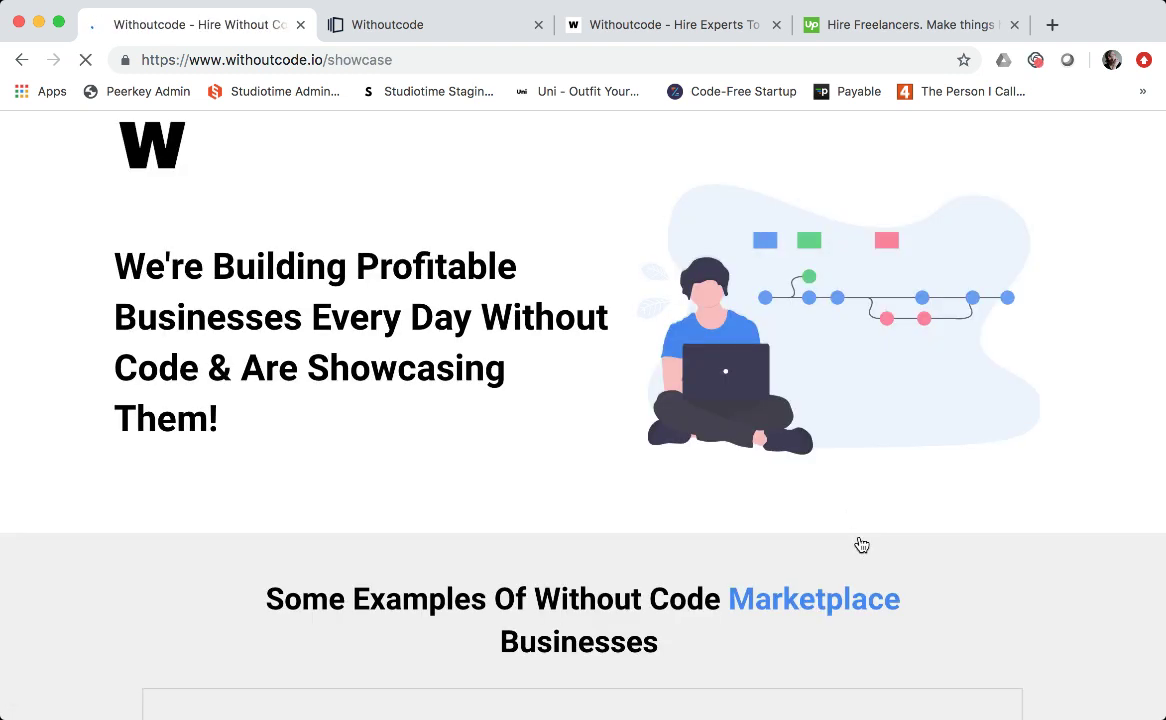
pyautogui.scroll(-2, 785, 497)
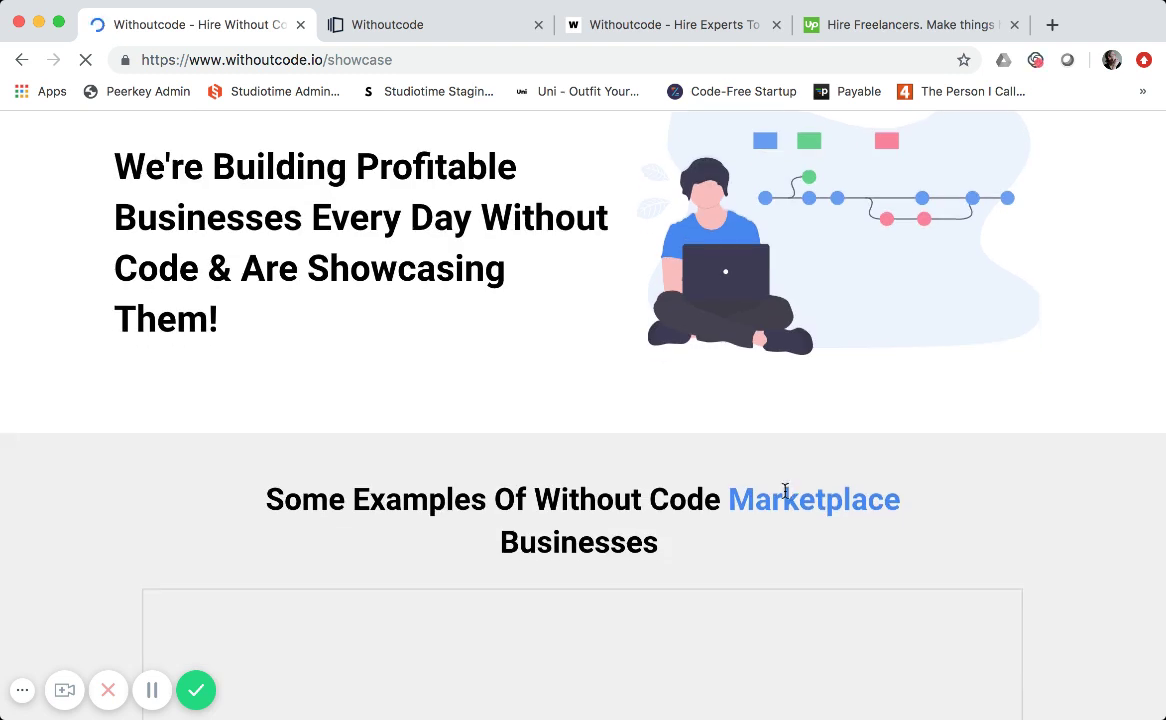
pyautogui.scroll(2, 757, 307)
pyautogui.scroll(-2, 628, 220)
pyautogui.scroll(-2, 865, 440)
pyautogui.scroll(-1, 863, 432)
pyautogui.scroll(-2, 981, 389)
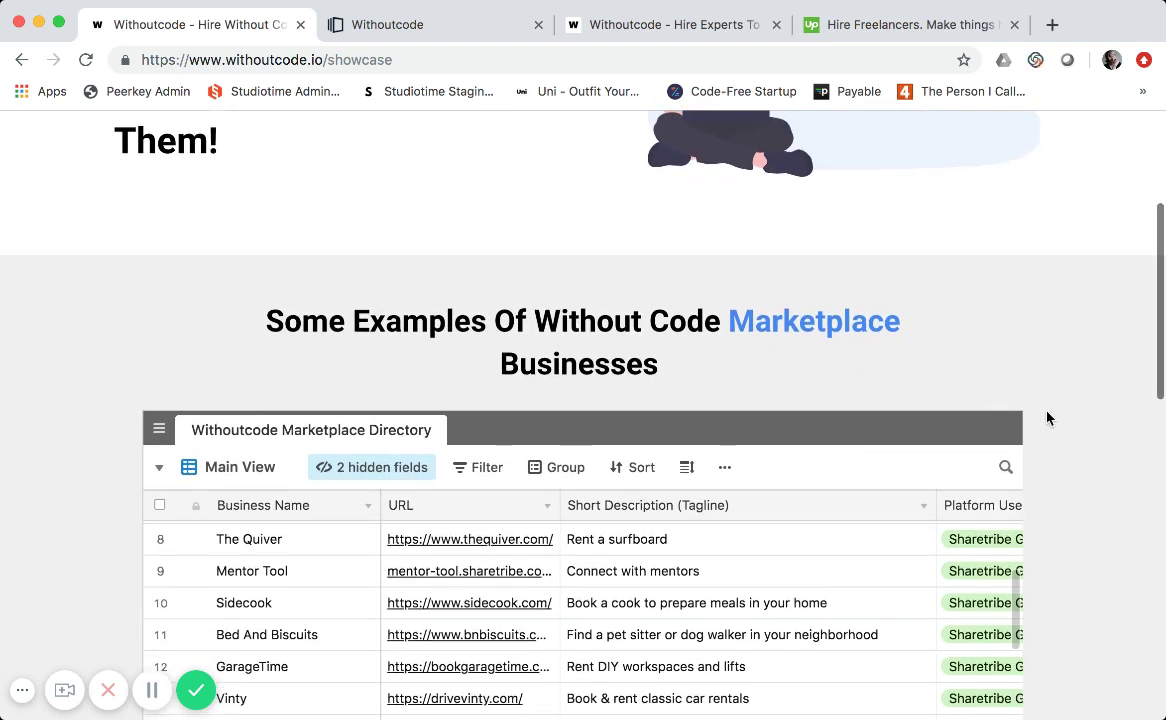
pyautogui.scroll(-2, 1060, 482)
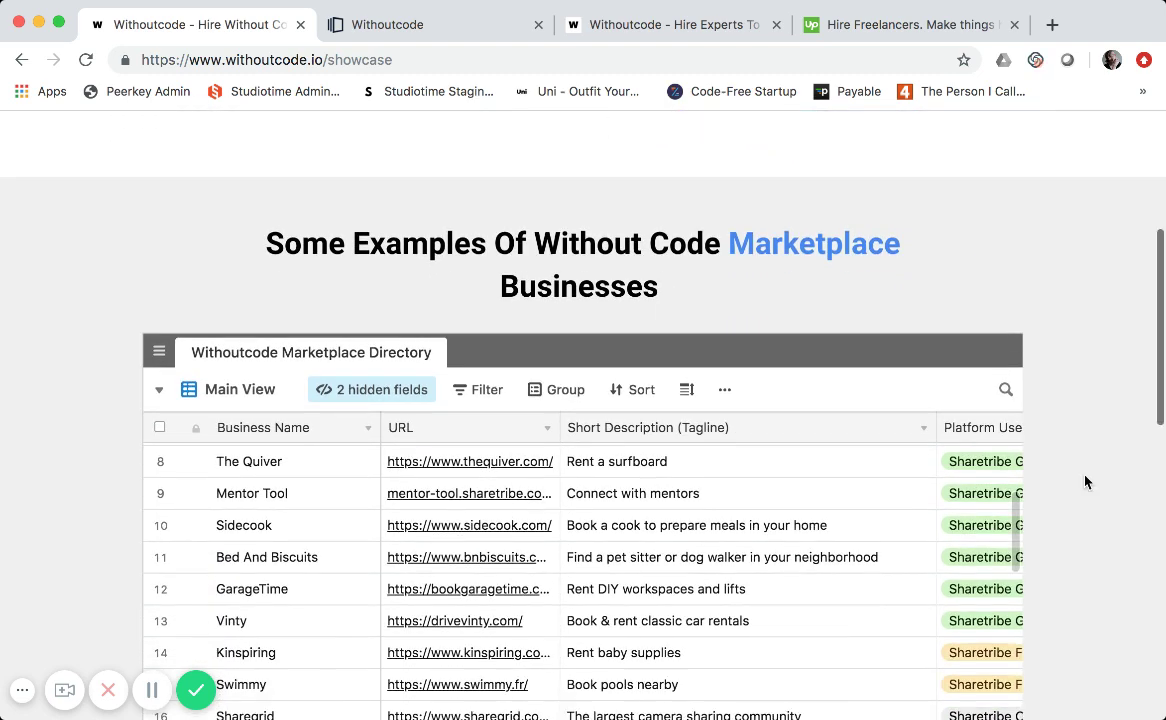
pyautogui.scroll(-2, 1087, 482)
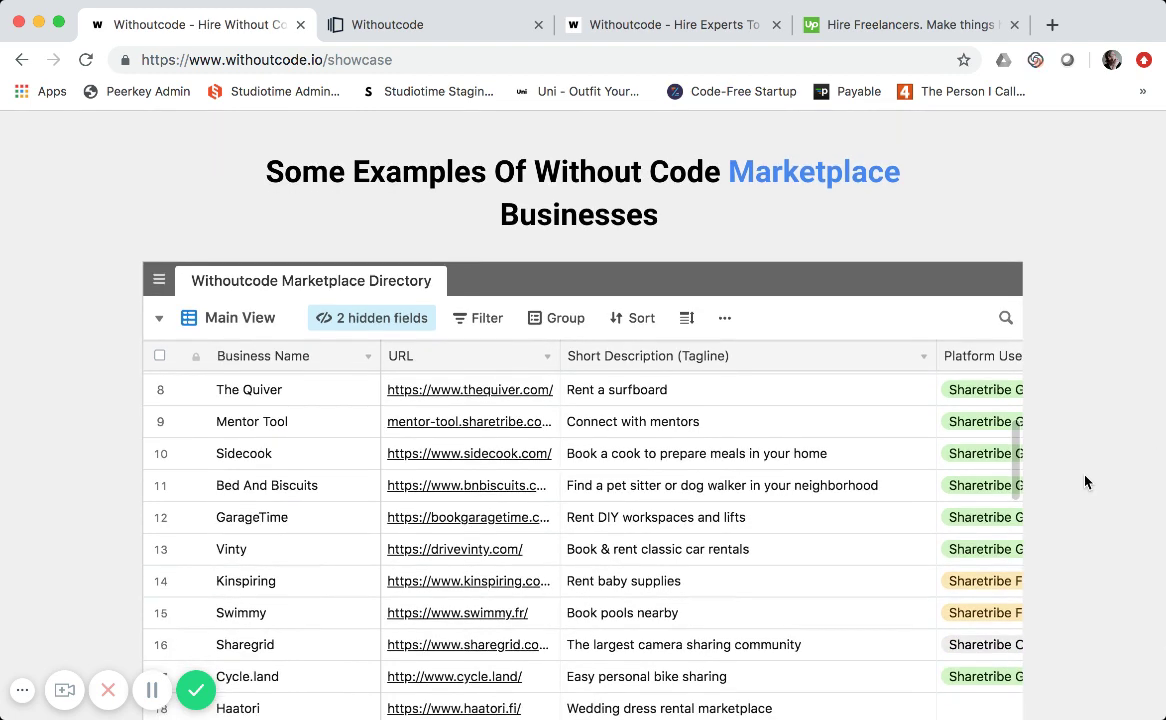
pyautogui.scroll(3, 921, 424)
pyautogui.scroll(5, 919, 227)
pyautogui.scroll(2, 1030, 228)
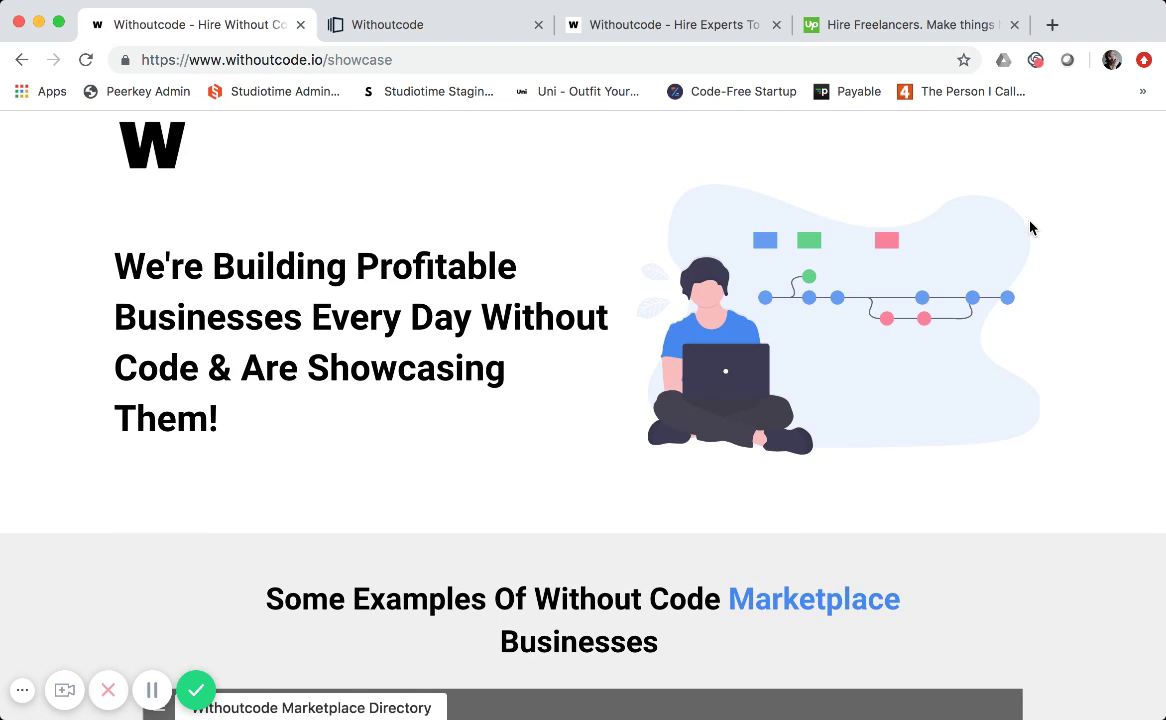
# Step: Scroll the Showcase page down to its 'Take Your Idea To Launched Business' call to action
pyautogui.scroll(-2, 845, 410)
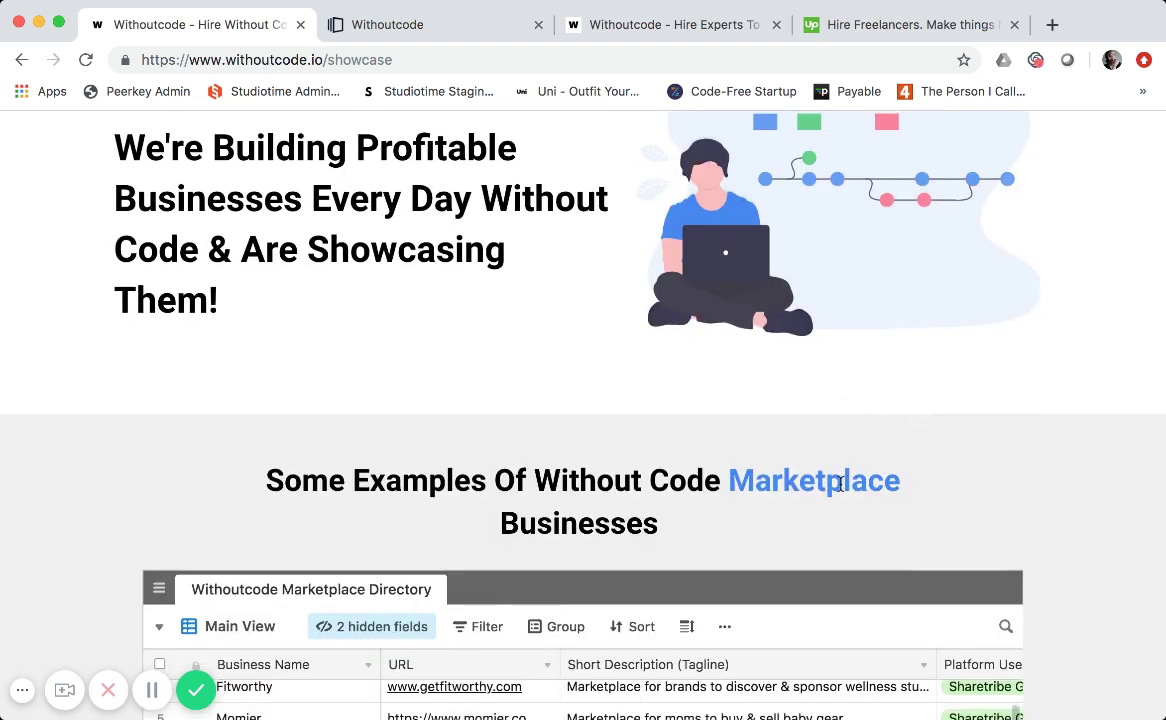
pyautogui.scroll(-2, 809, 488)
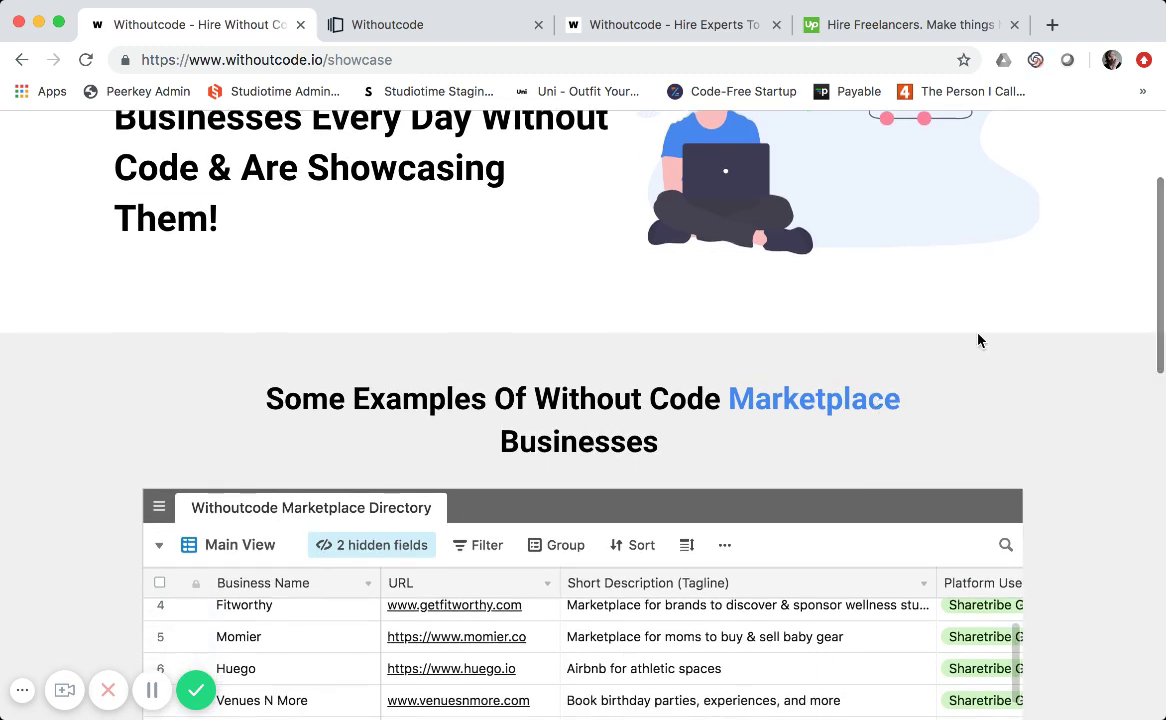
pyautogui.scroll(-3, 1062, 432)
pyautogui.scroll(-2, 1062, 432)
pyautogui.scroll(-4, 1055, 428)
pyautogui.scroll(1, 1052, 425)
pyautogui.scroll(-3, 827, 408)
pyautogui.scroll(-2, 827, 408)
pyautogui.scroll(-5, 862, 625)
pyautogui.scroll(5, 865, 626)
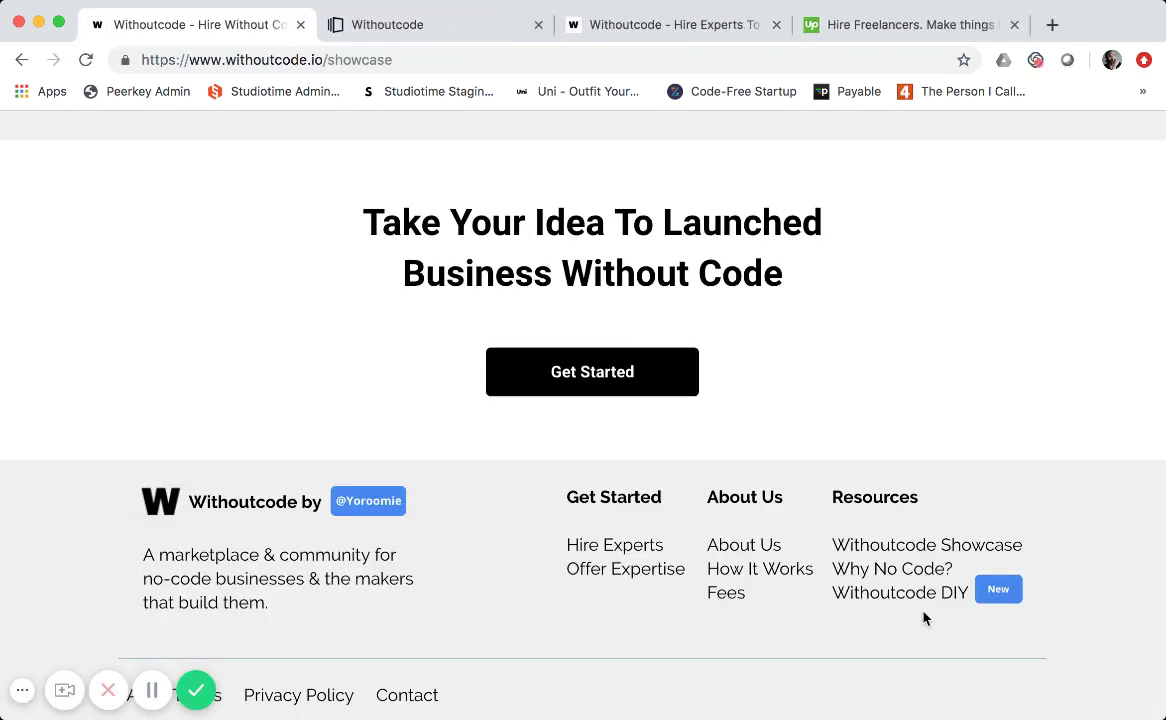
# Step: Open the /diy page and browse its Carrd, Instapage, Sharetribe and Webflow University tutorials
pyautogui.click(925, 598)
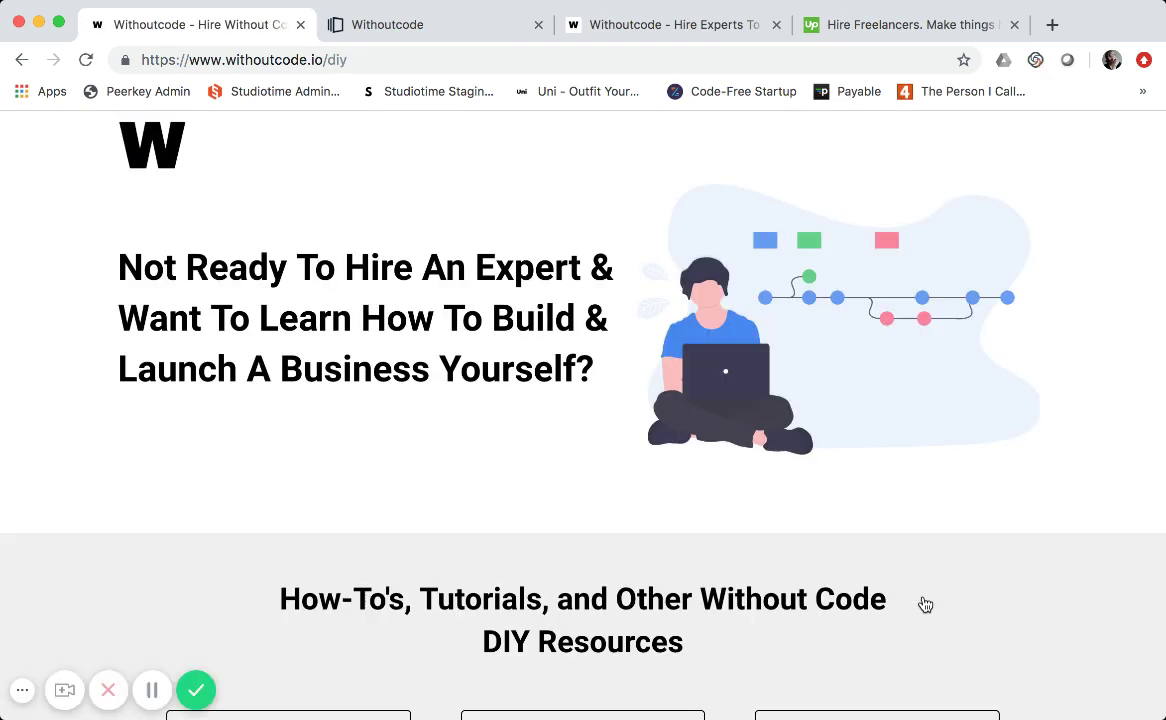
pyautogui.scroll(-3, 915, 584)
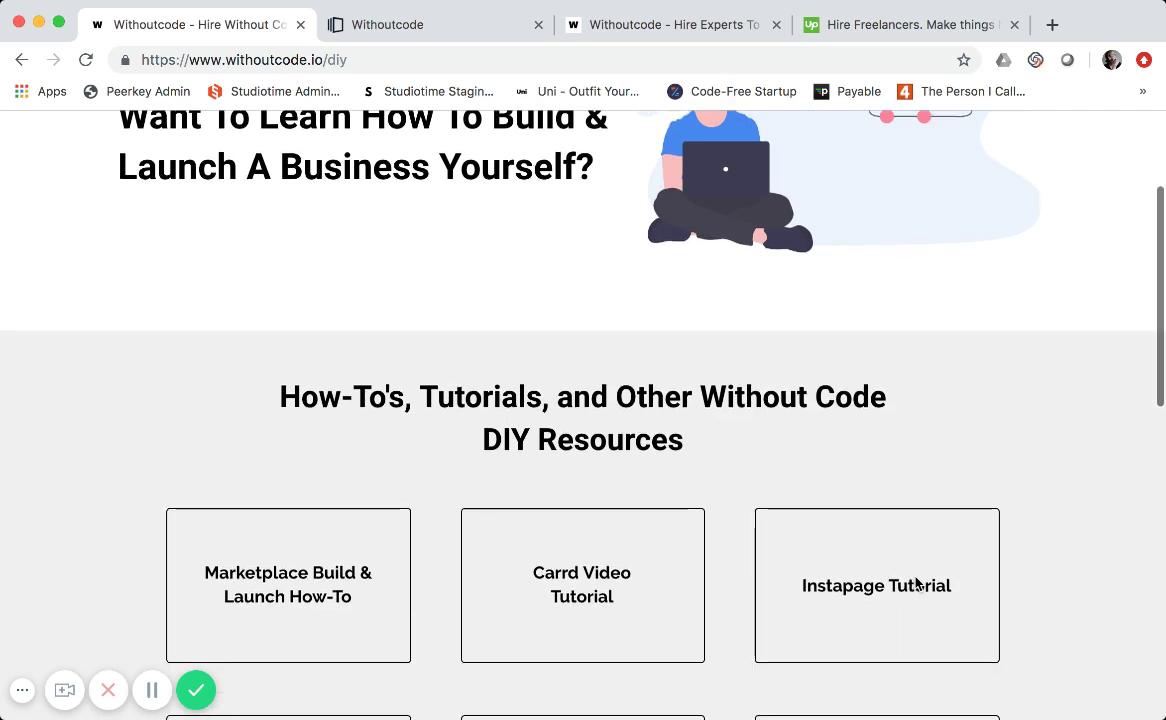
pyautogui.scroll(-4, 640, 552)
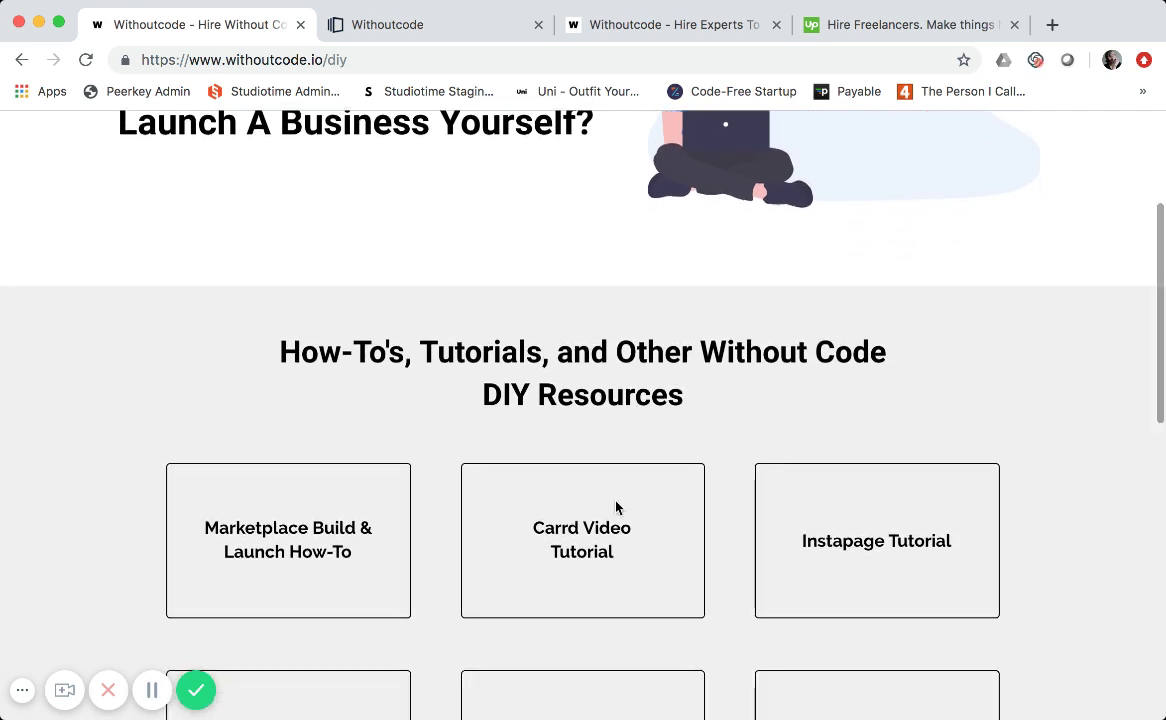
pyautogui.scroll(-3, 616, 508)
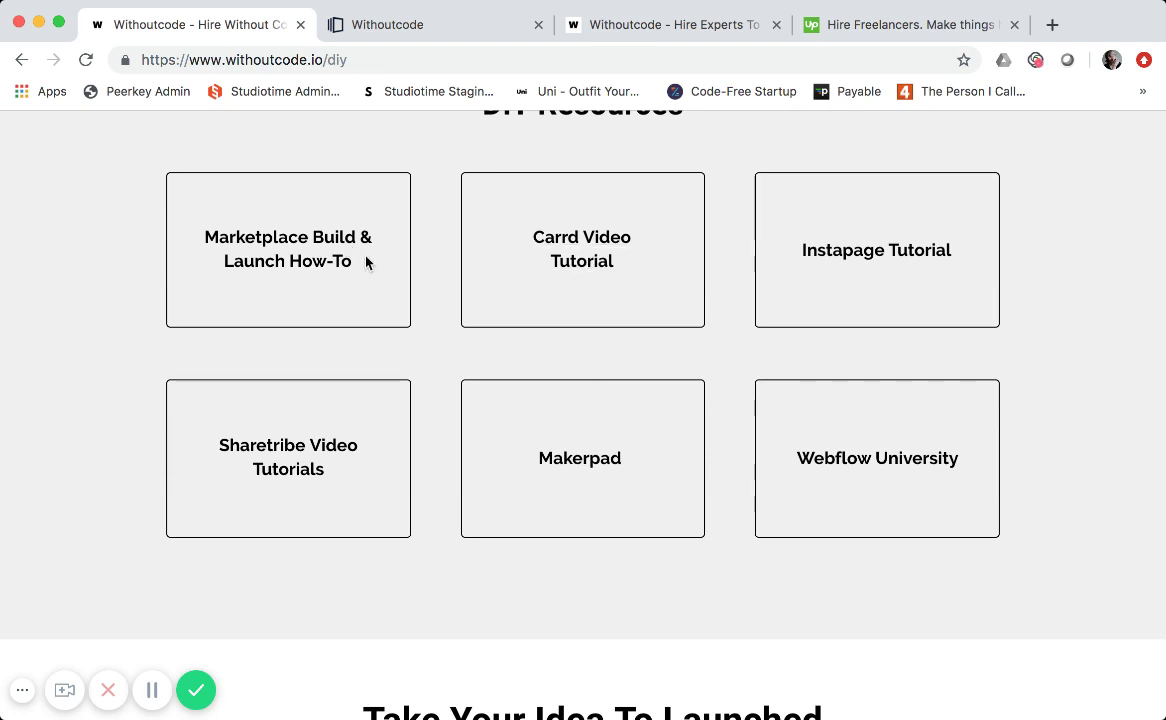
pyautogui.scroll(-2, 596, 572)
pyautogui.scroll(-5, 596, 572)
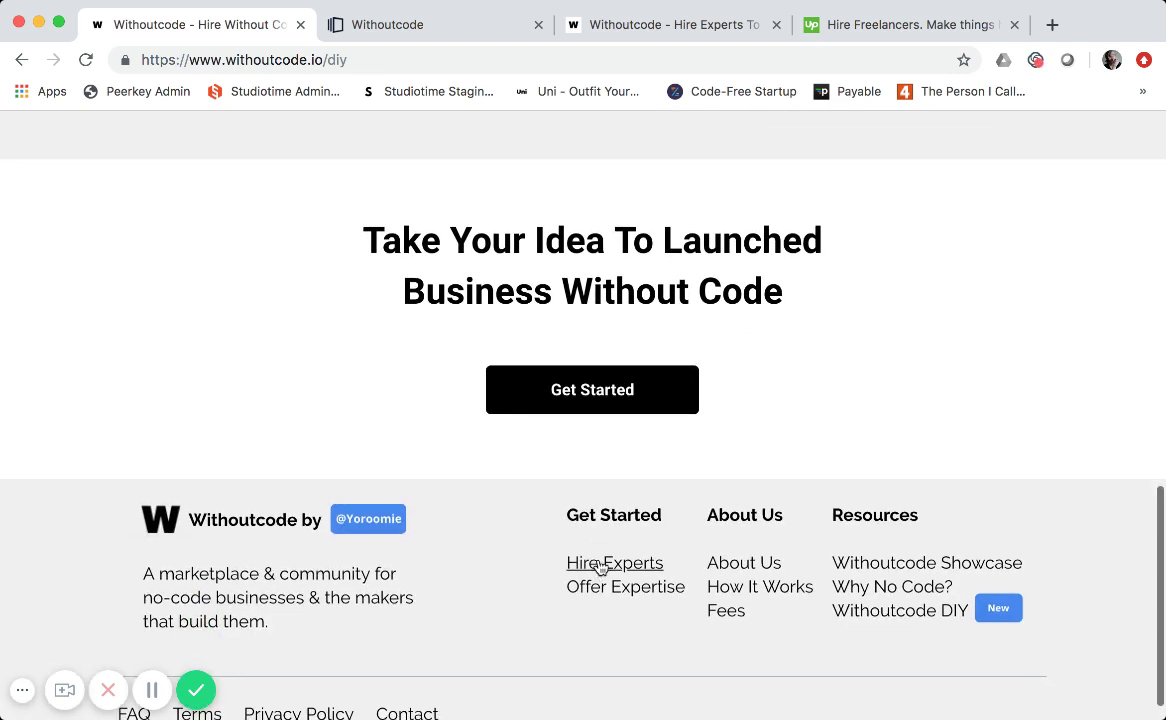
pyautogui.scroll(5, 684, 463)
pyautogui.scroll(3, 684, 468)
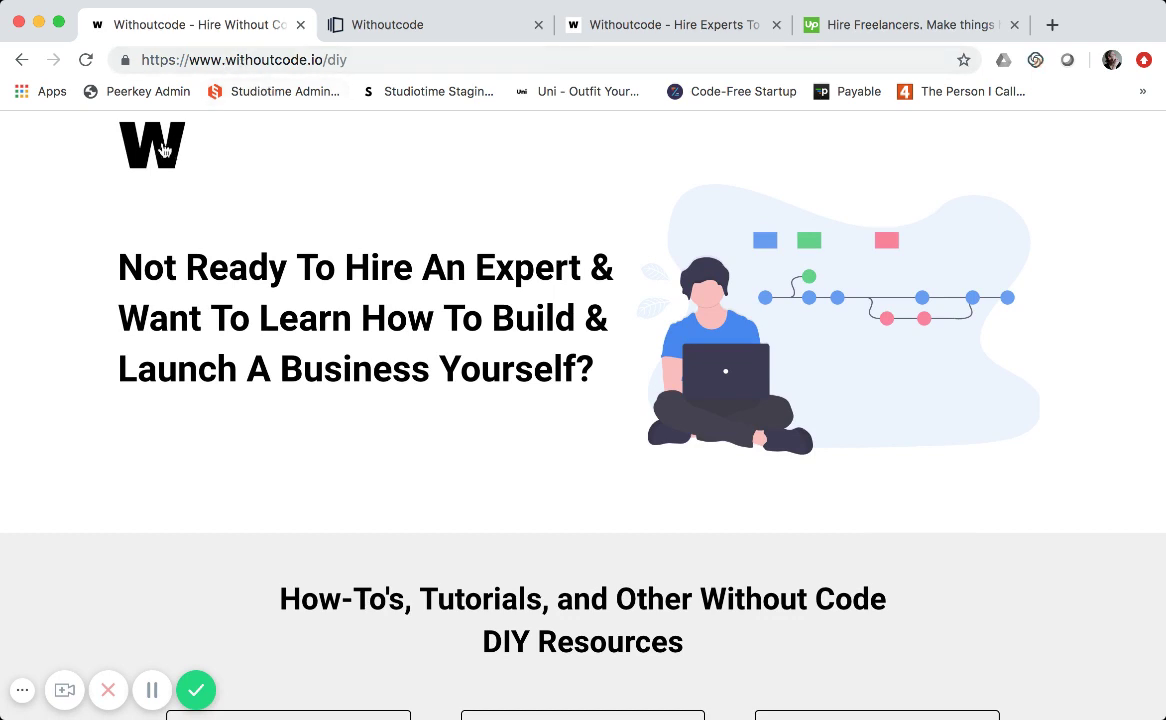
pyautogui.scroll(-15, 410, 438)
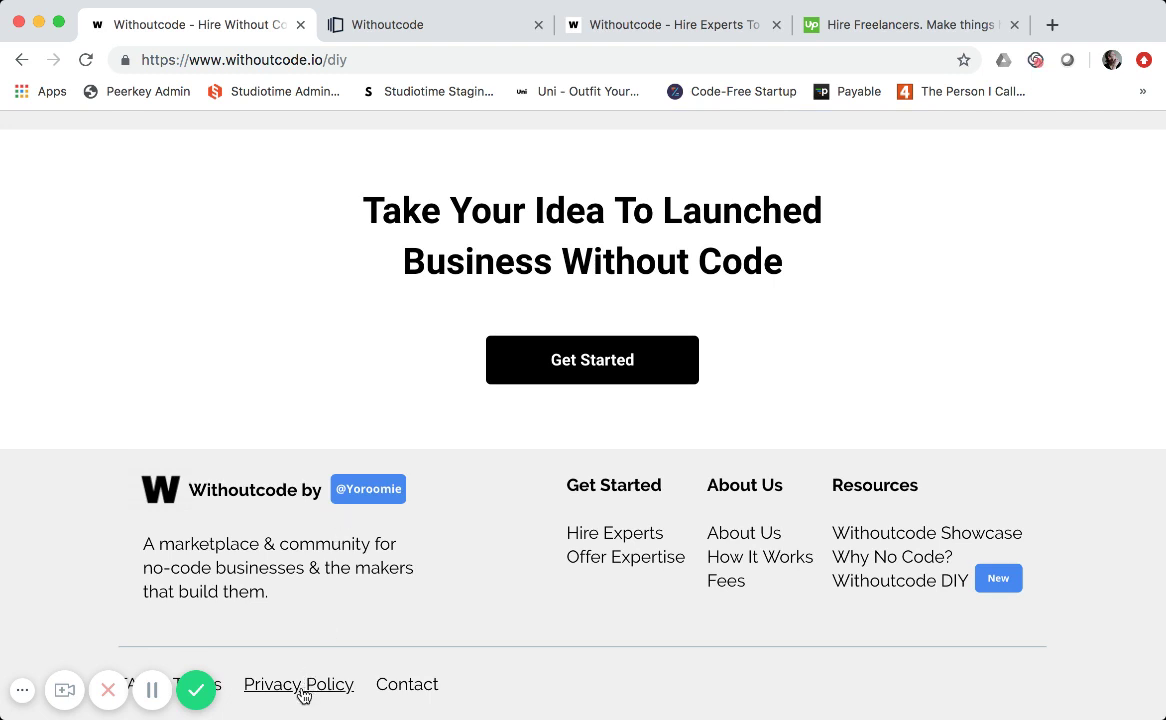
# Step: Read the Sharetribe marketplace privacy policy, then return to the withoutcode.io homepage
pyautogui.click(302, 690)
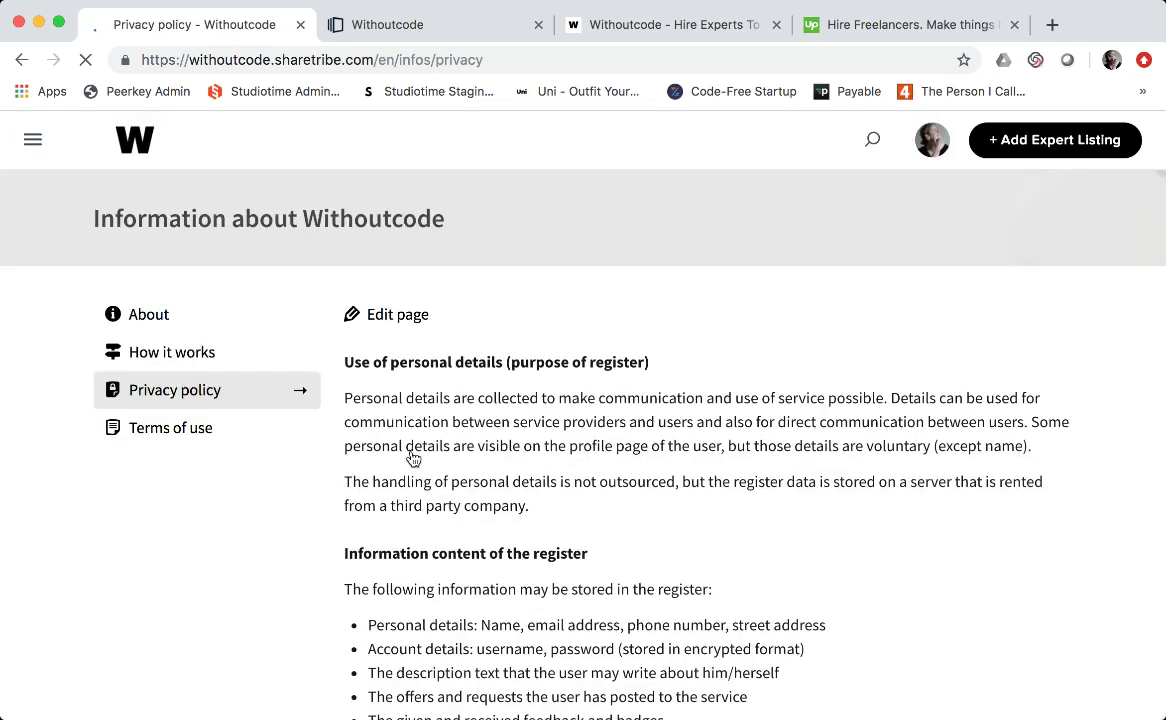
pyautogui.scroll(-1, 412, 462)
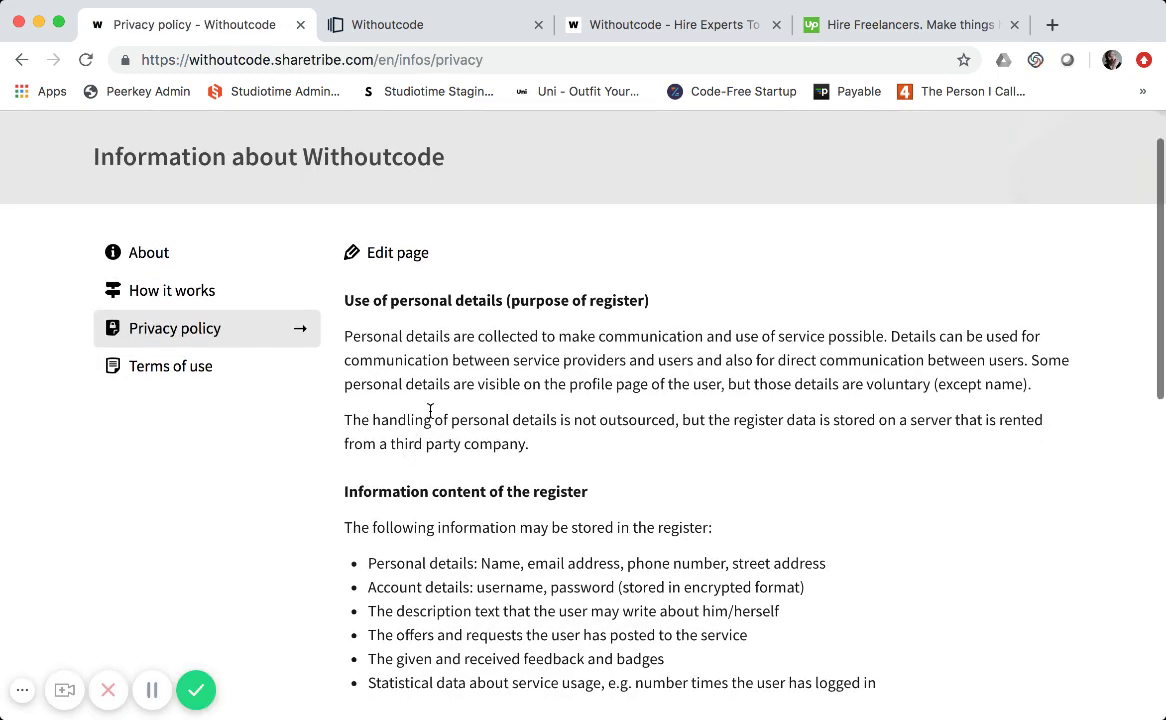
pyautogui.scroll(-2, 429, 380)
pyautogui.scroll(-3, 429, 378)
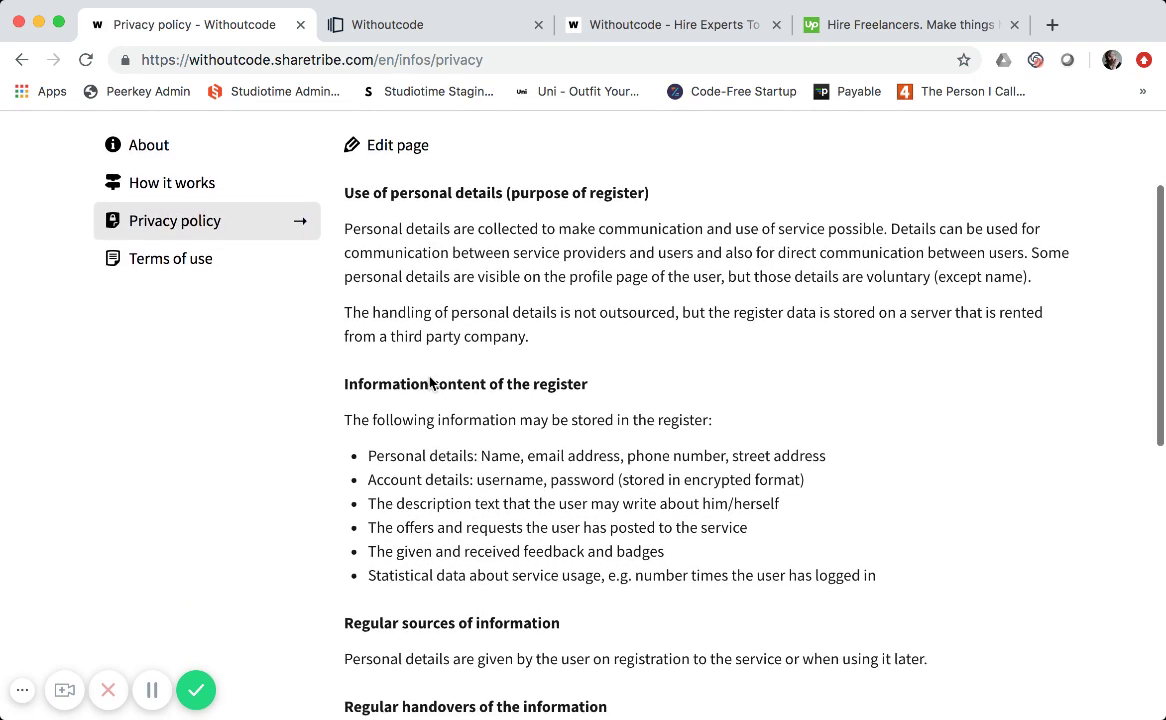
pyautogui.scroll(3, 429, 378)
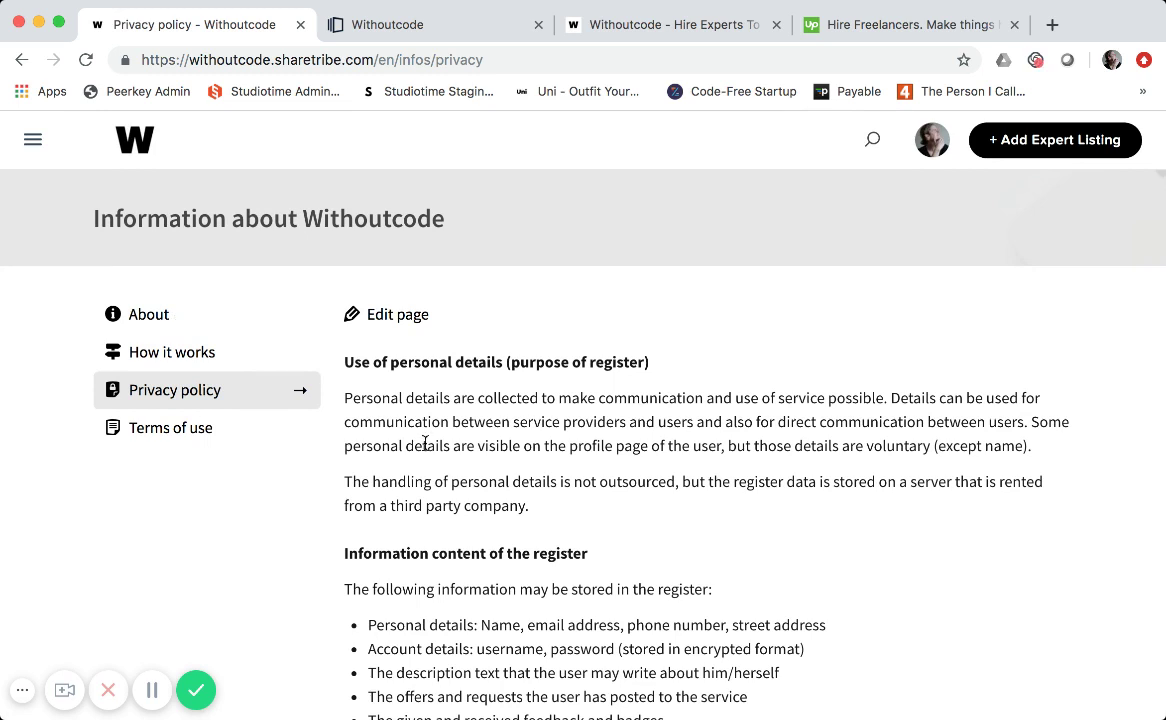
pyautogui.click(132, 138)
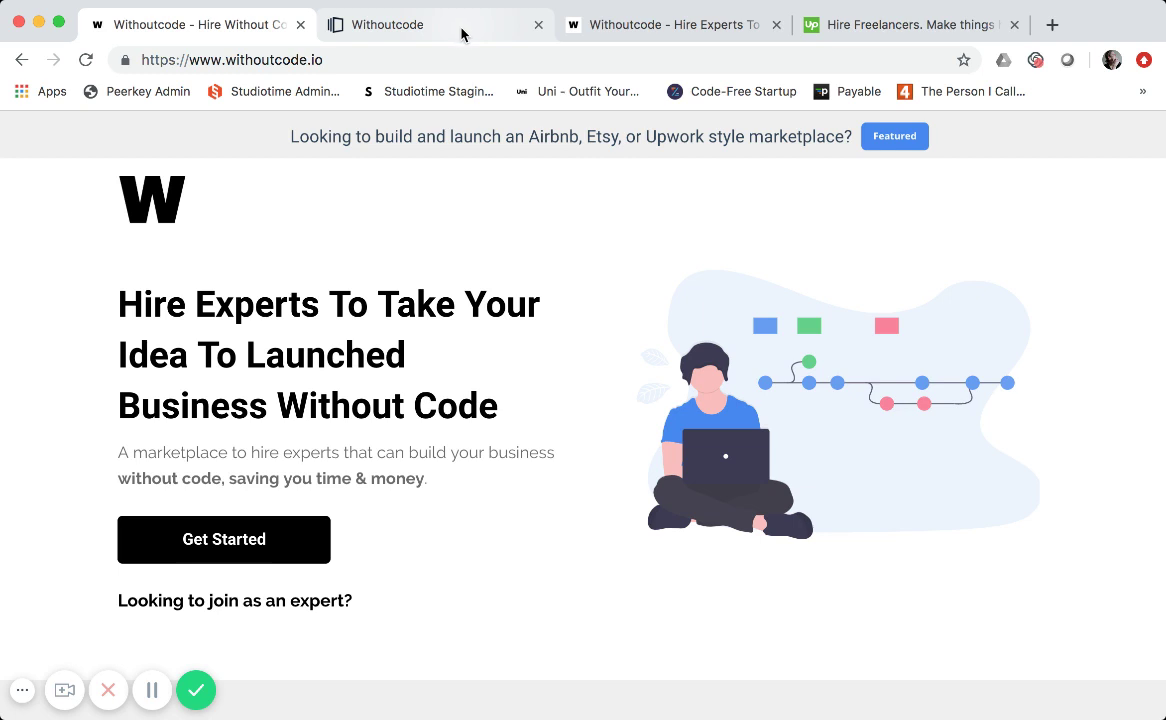
# Step: Review the Withoutcode page's Layout & Content preview in Instapage and open Variation A's design
pyautogui.click(462, 34)
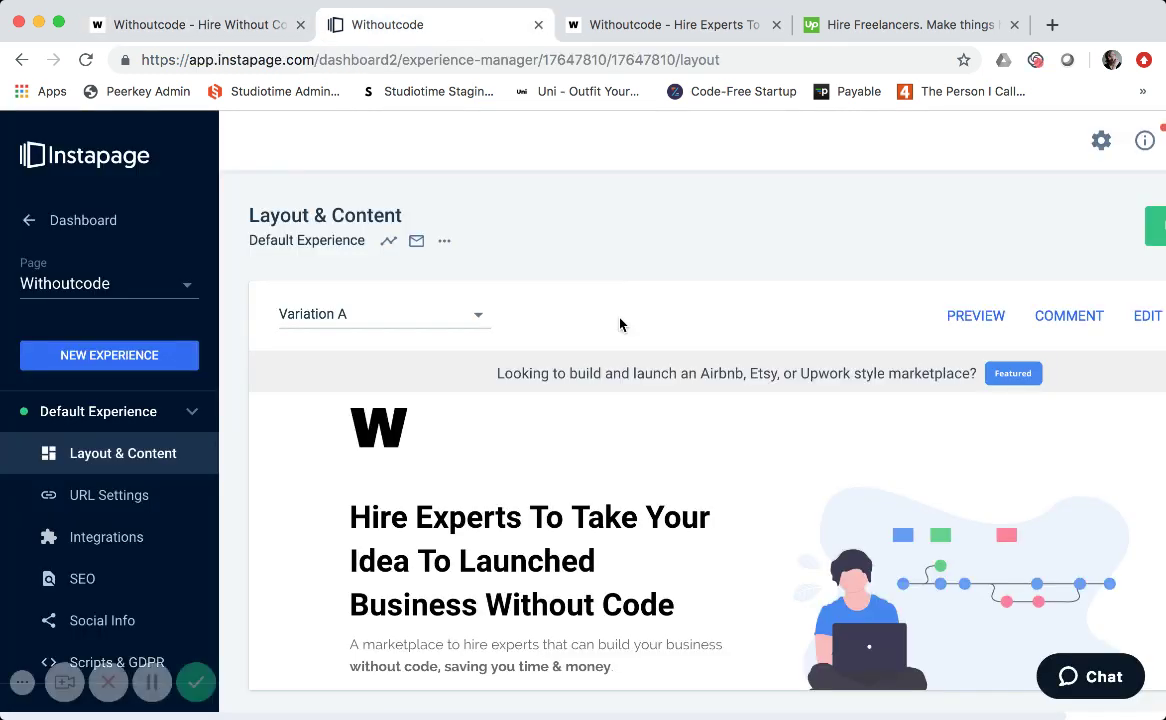
pyautogui.scroll(-1, 647, 363)
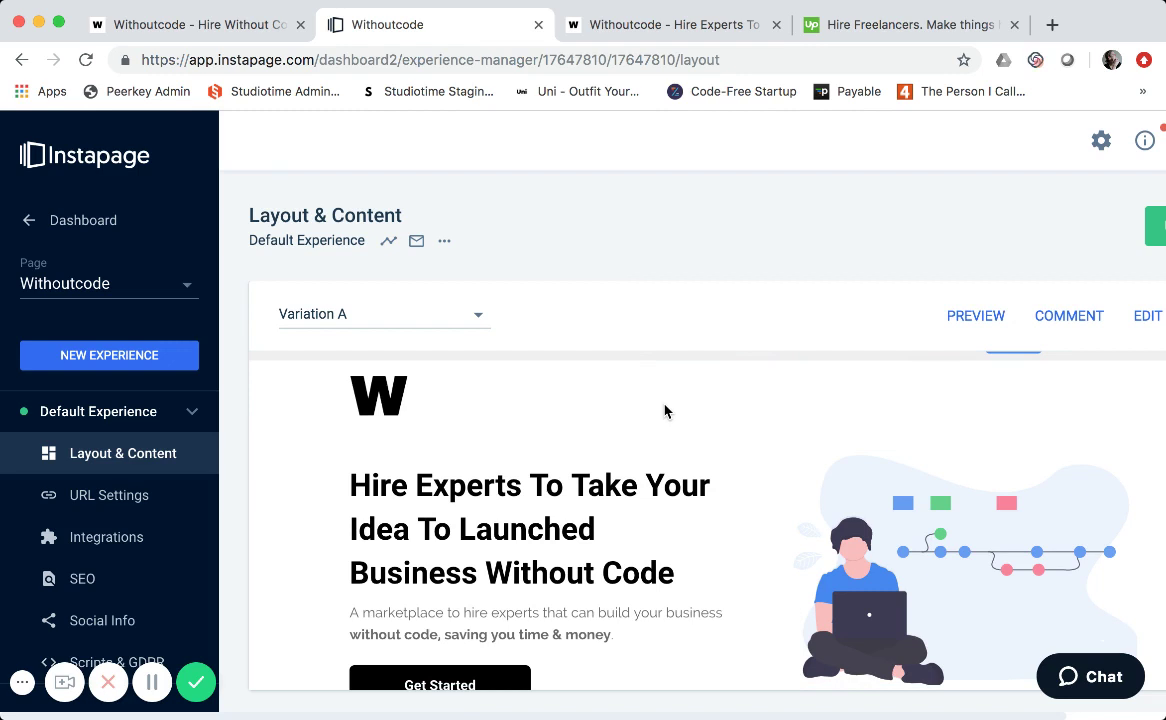
pyautogui.scroll(-1, 670, 470)
pyautogui.scroll(-1, 700, 482)
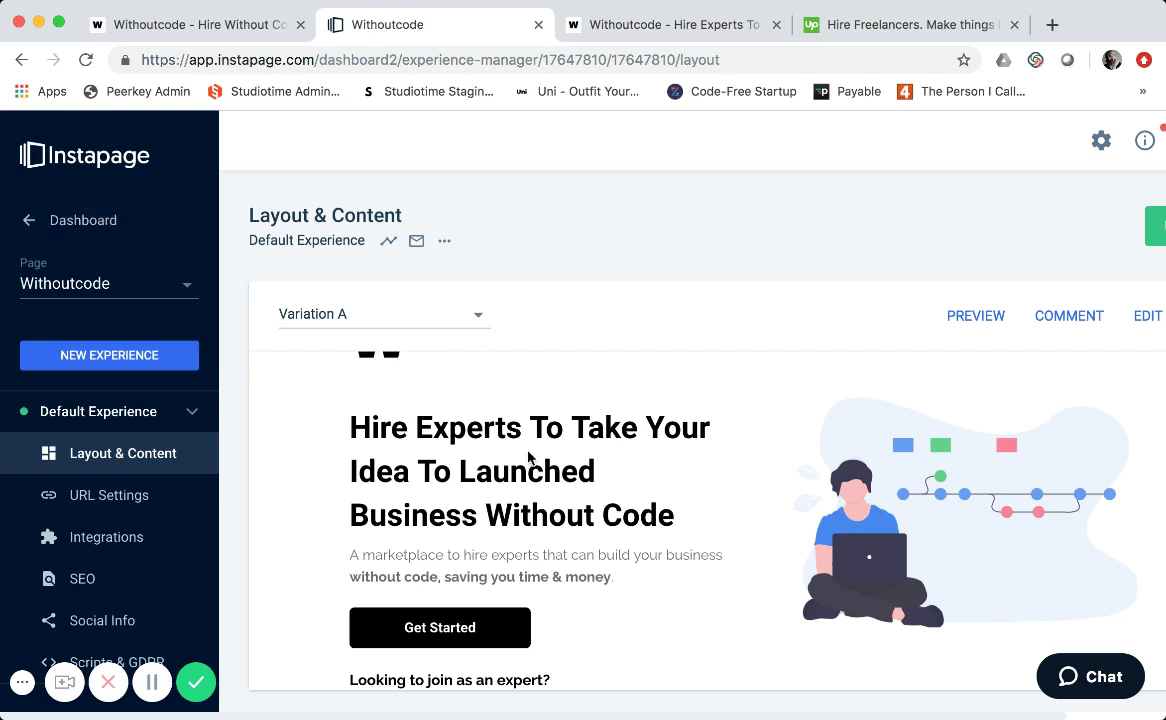
pyautogui.scroll(-2, 528, 457)
pyautogui.hscroll(2, 530, 450)
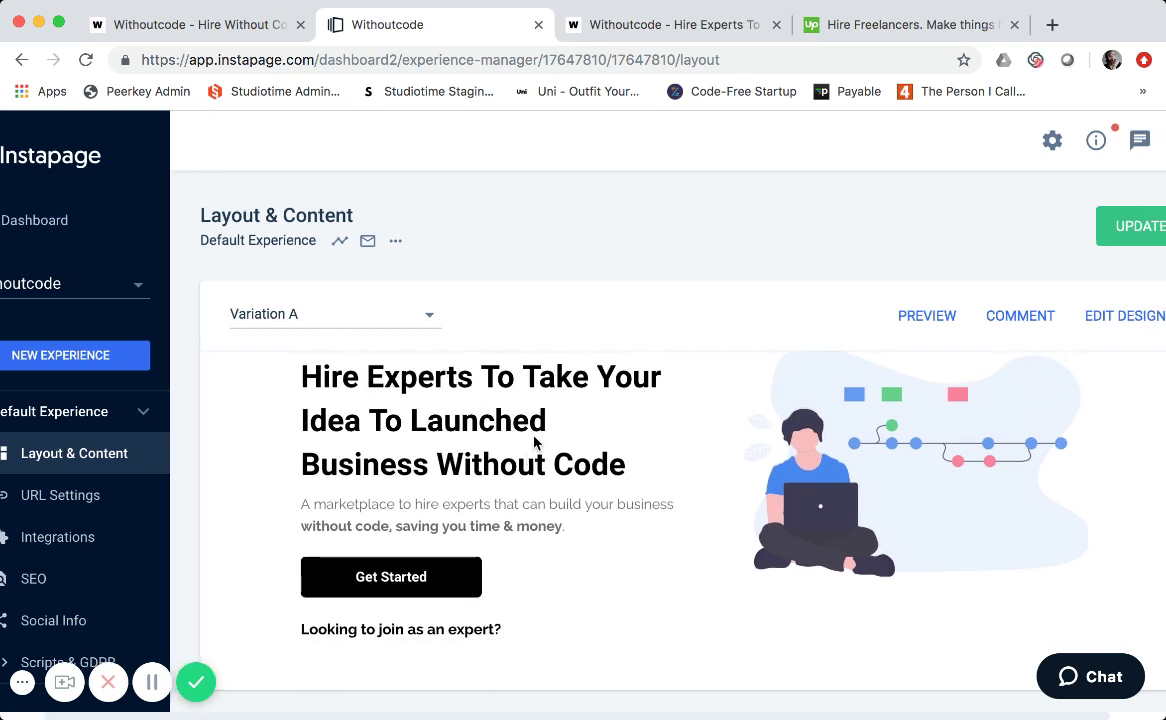
pyautogui.hscroll(-2, 911, 368)
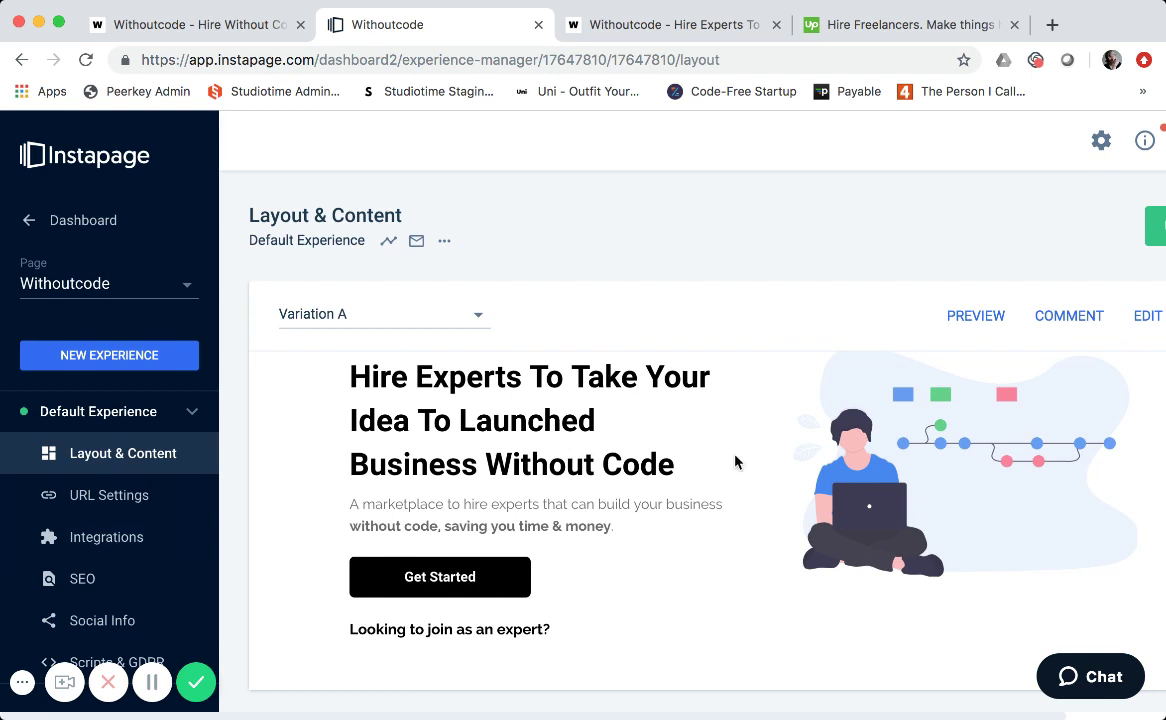
pyautogui.hscroll(4, 737, 463)
pyautogui.click(1088, 318)
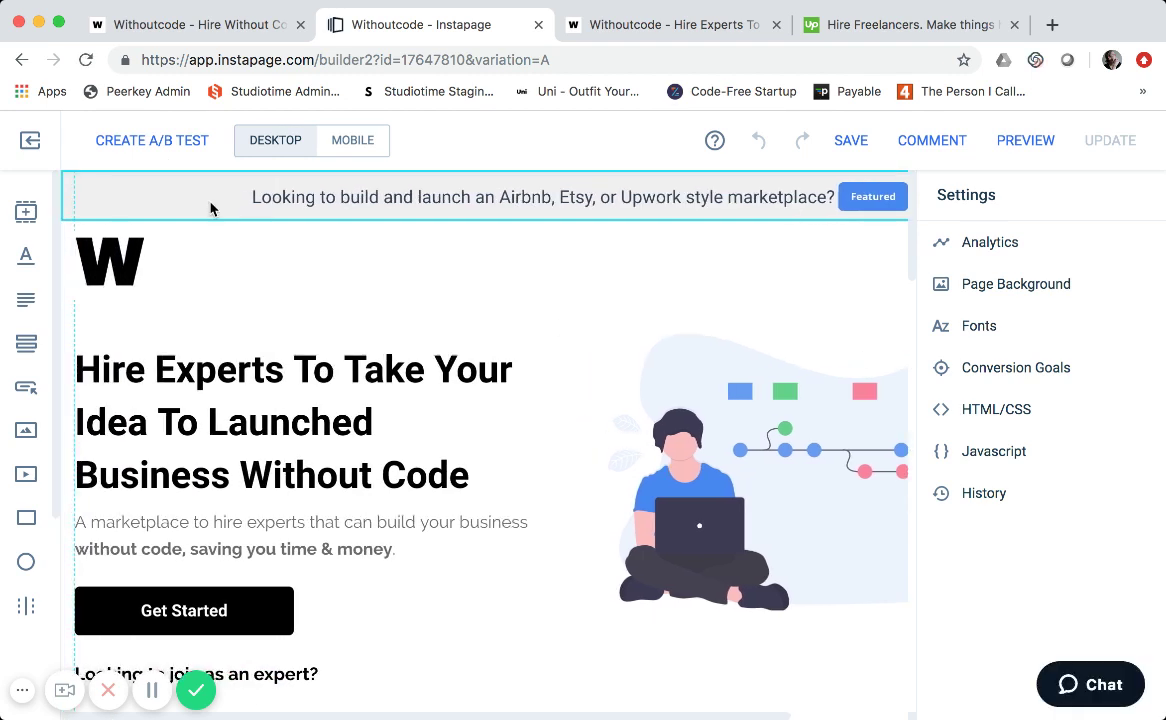
pyautogui.moveTo(195, 190)
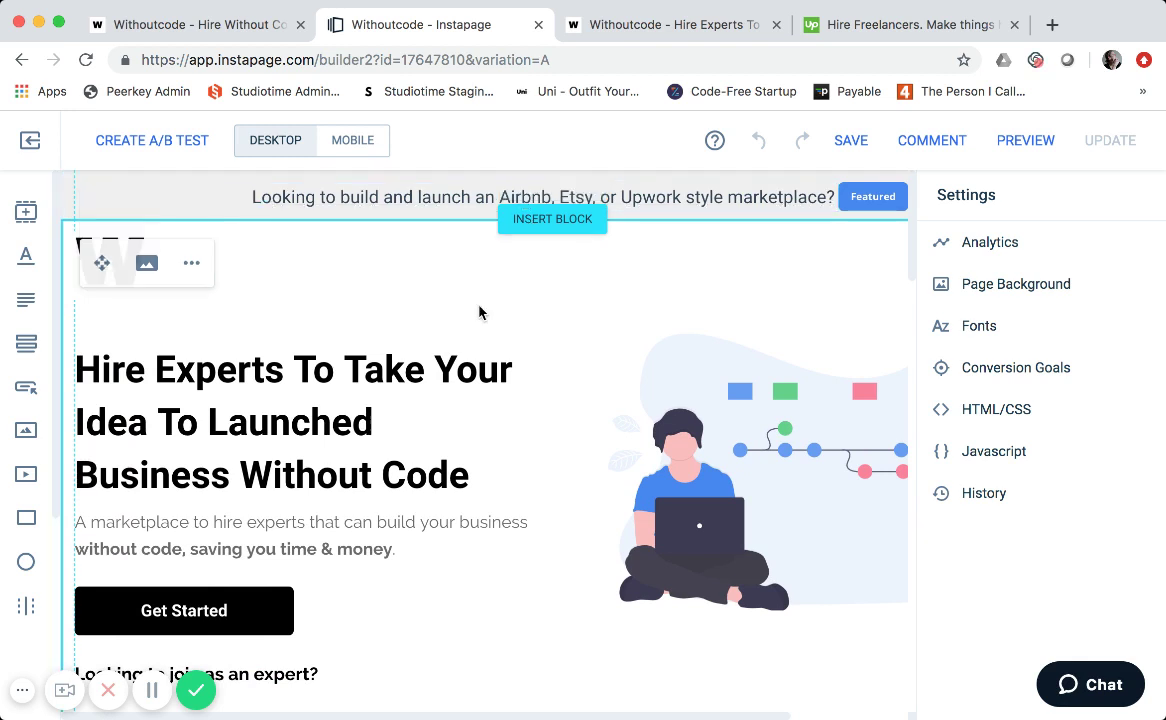
pyautogui.scroll(-1, 479, 313)
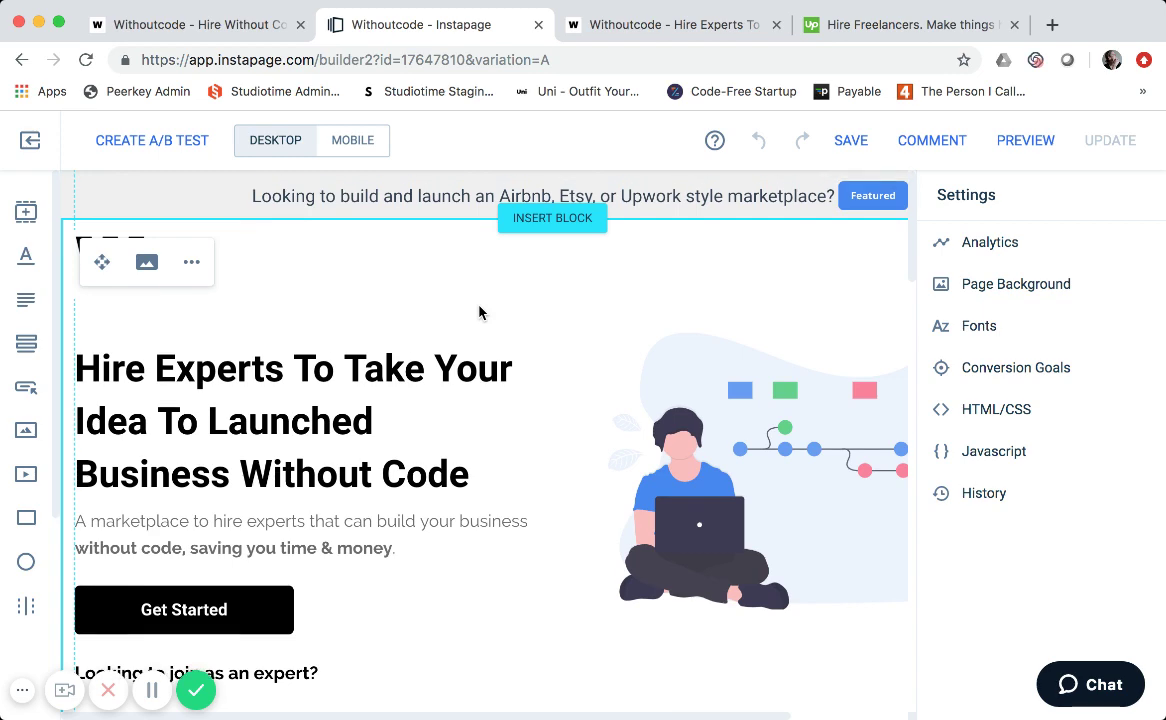
pyautogui.click(216, 27)
pyautogui.scroll(-1, 253, 350)
pyautogui.click(400, 25)
pyautogui.scroll(-2, 495, 310)
pyautogui.scroll(2, 520, 265)
pyautogui.scroll(-1, 547, 263)
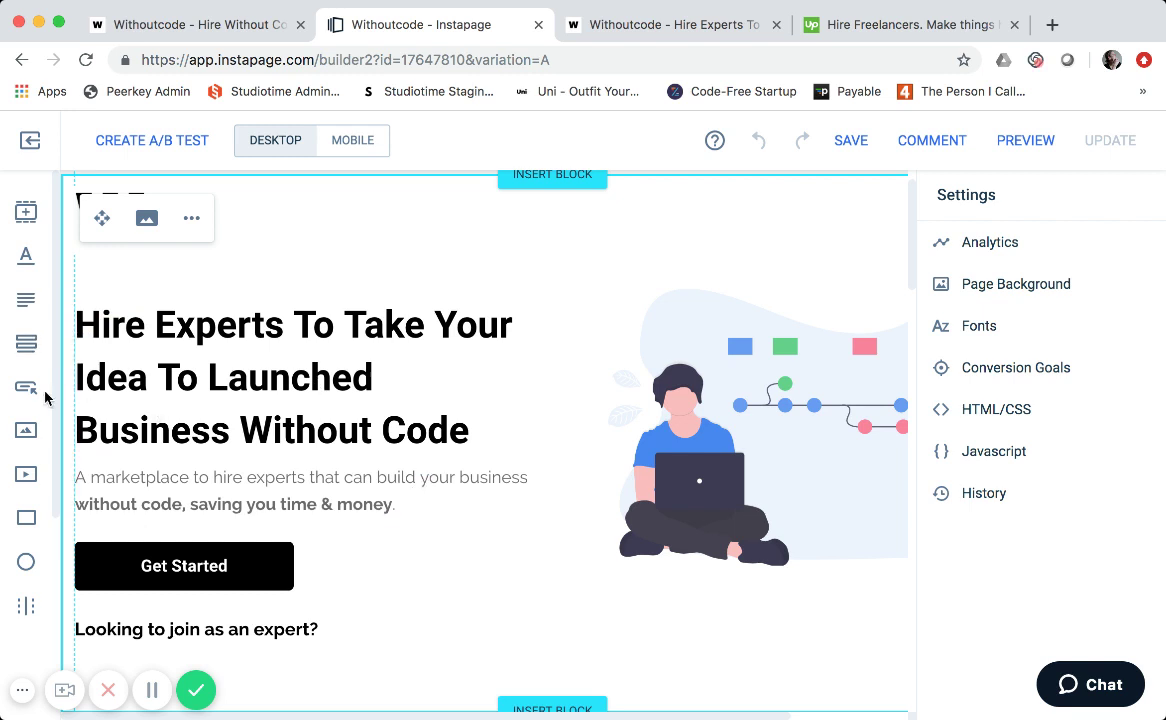
pyautogui.scroll(-1, 160, 568)
pyautogui.scroll(-3, 243, 518)
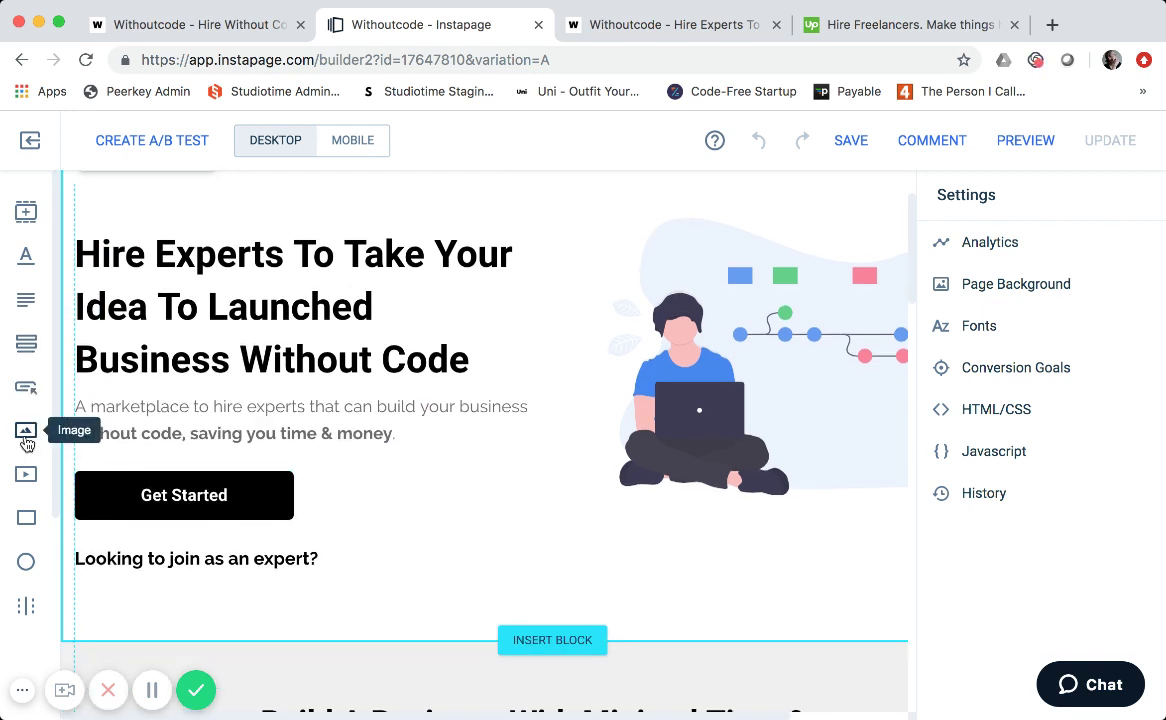
pyautogui.scroll(-2, 416, 492)
pyautogui.scroll(3, 422, 474)
pyautogui.scroll(1, 430, 371)
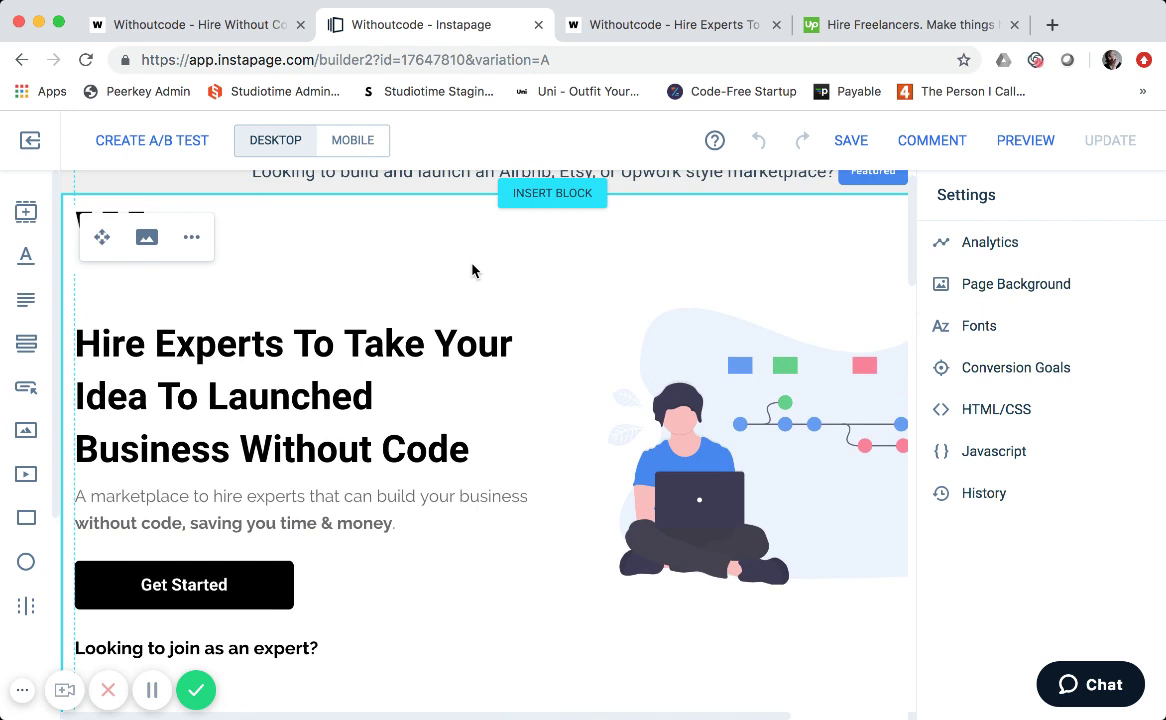
pyautogui.scroll(1, 471, 272)
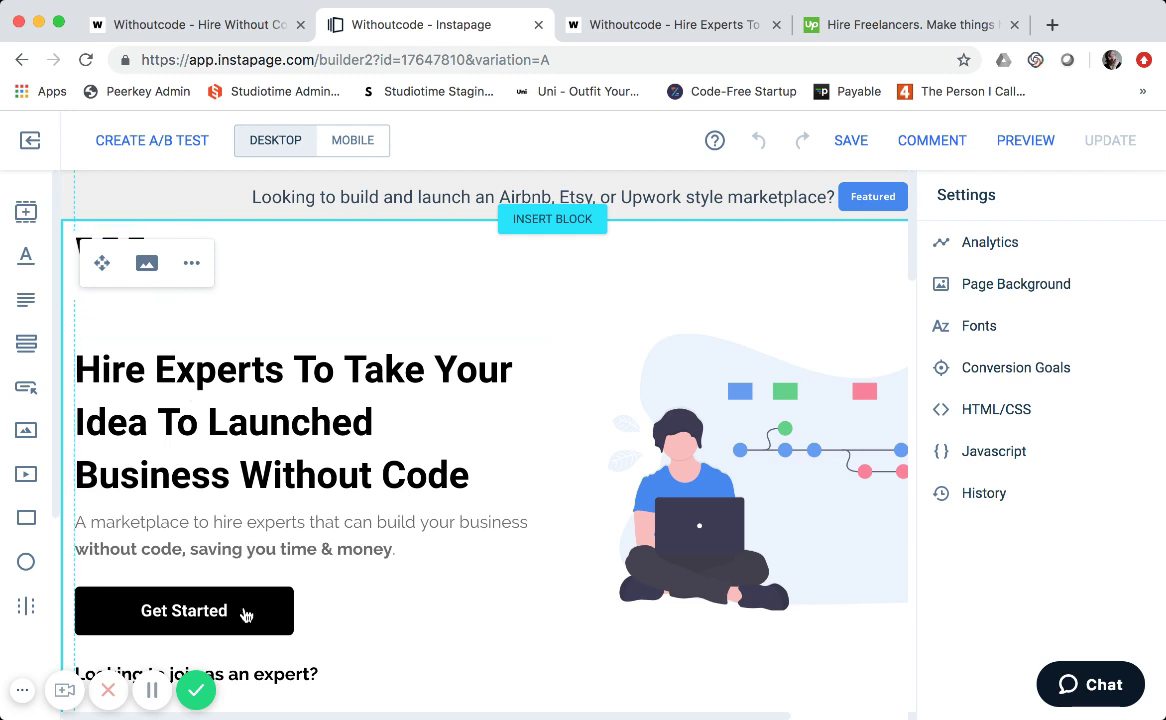
pyautogui.scroll(-1, 245, 636)
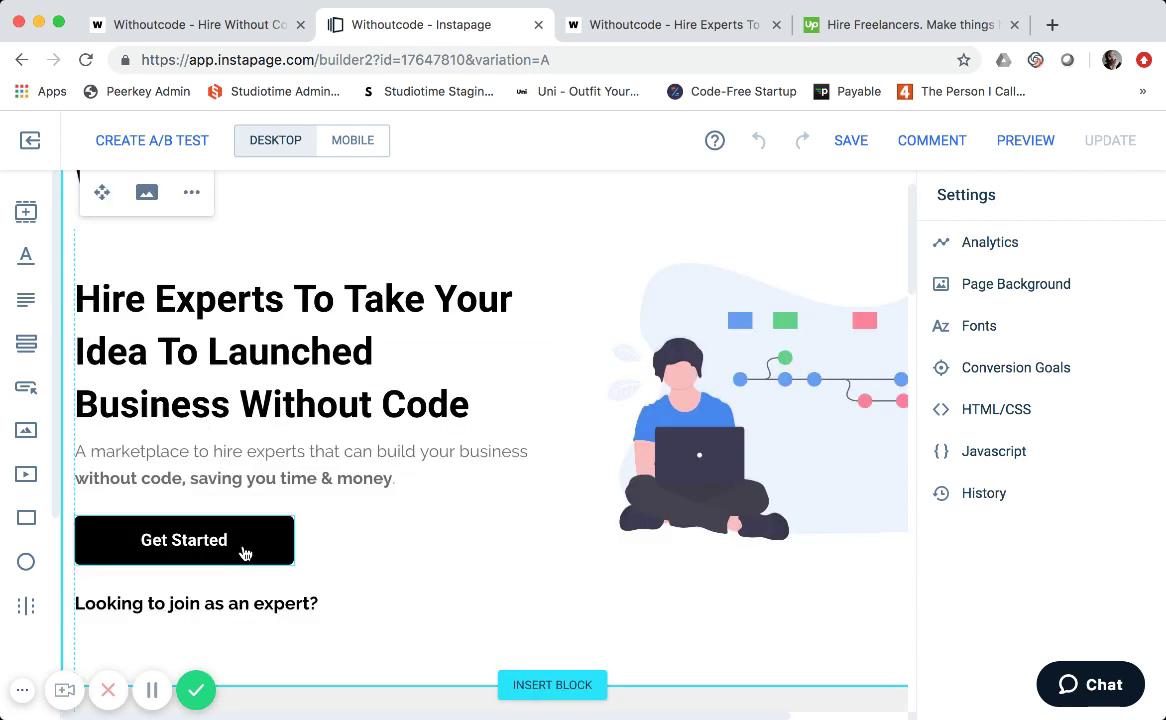
pyautogui.click(245, 553)
pyautogui.click(339, 482)
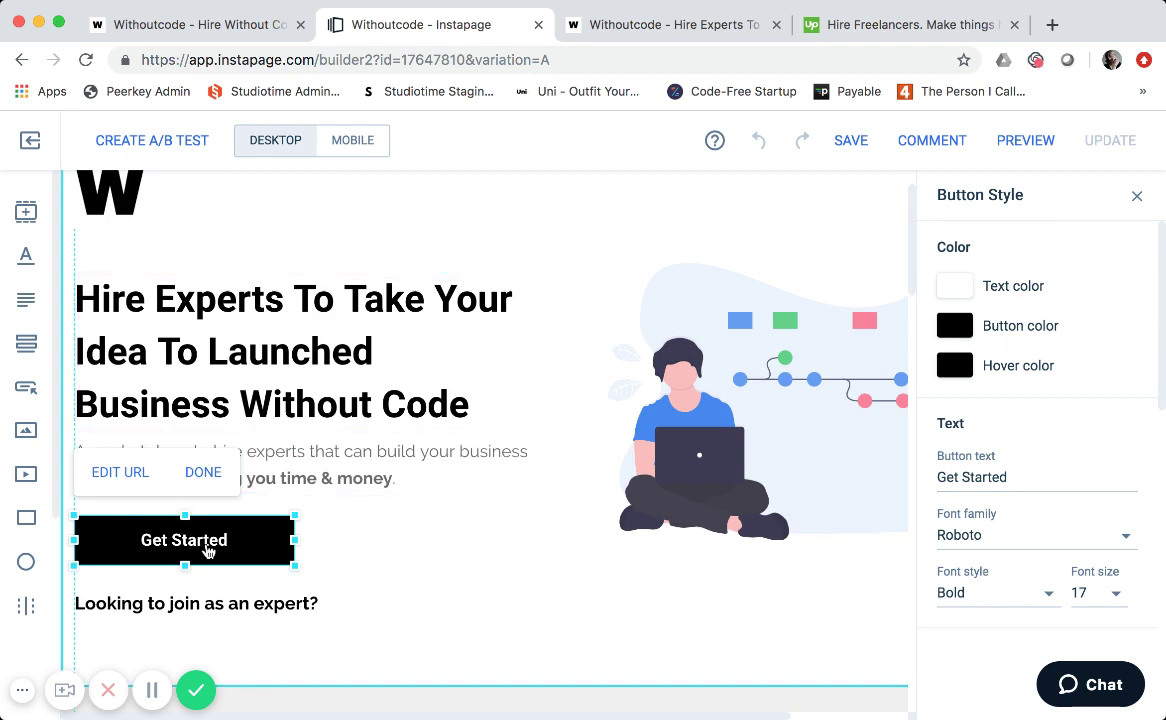
pyautogui.click(112, 472)
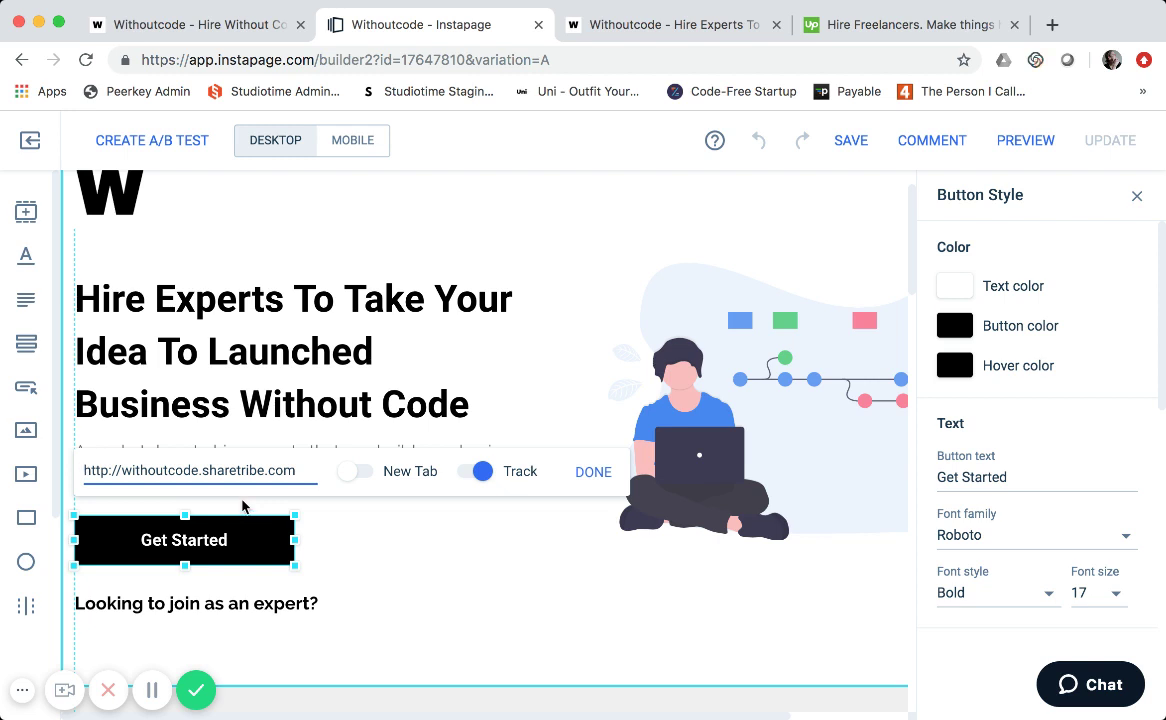
pyautogui.tripleClick(235, 468)
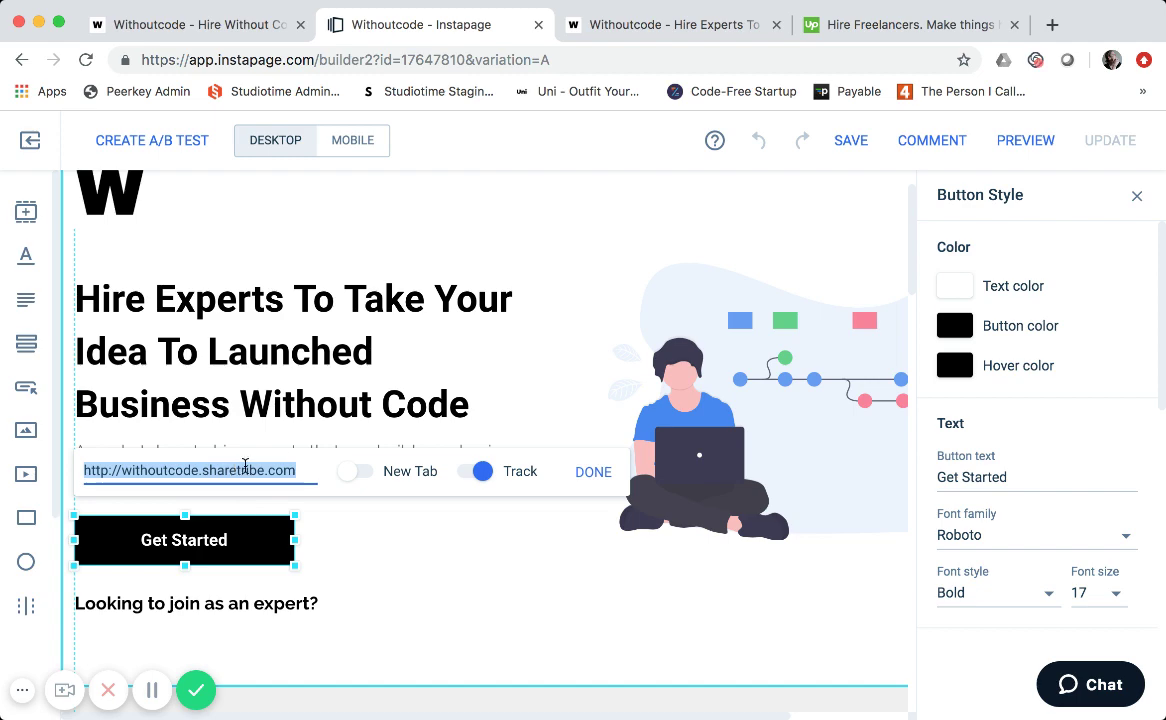
pyautogui.click(390, 619)
# Step: Scroll down and select the 'Looking to join as an expert?' text
pyautogui.scroll(-1, 342, 402)
pyautogui.scroll(-5, 342, 402)
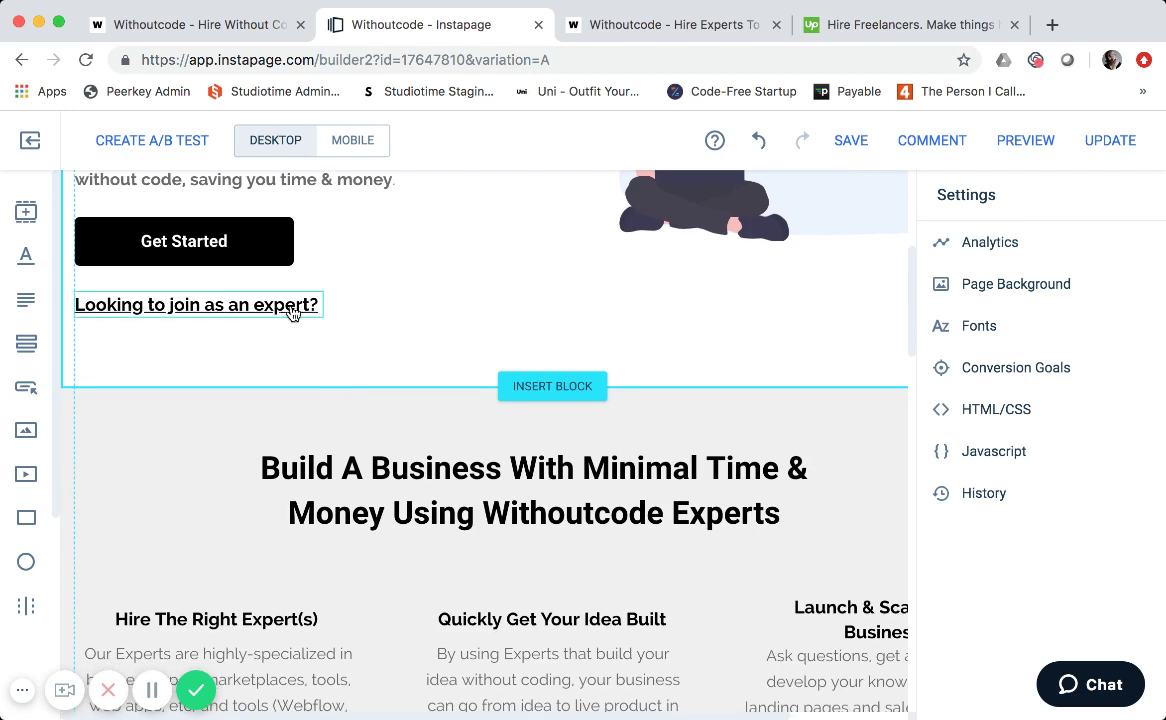
pyautogui.click(292, 313)
pyautogui.scroll(1, 292, 313)
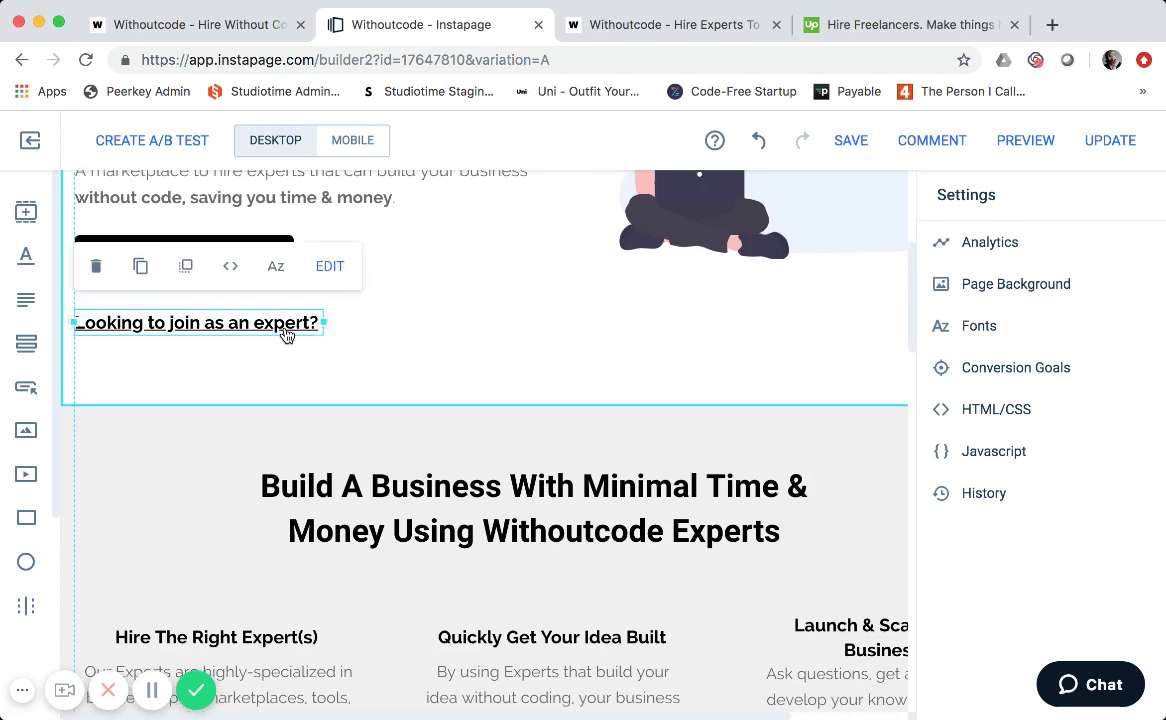
pyautogui.click(333, 270)
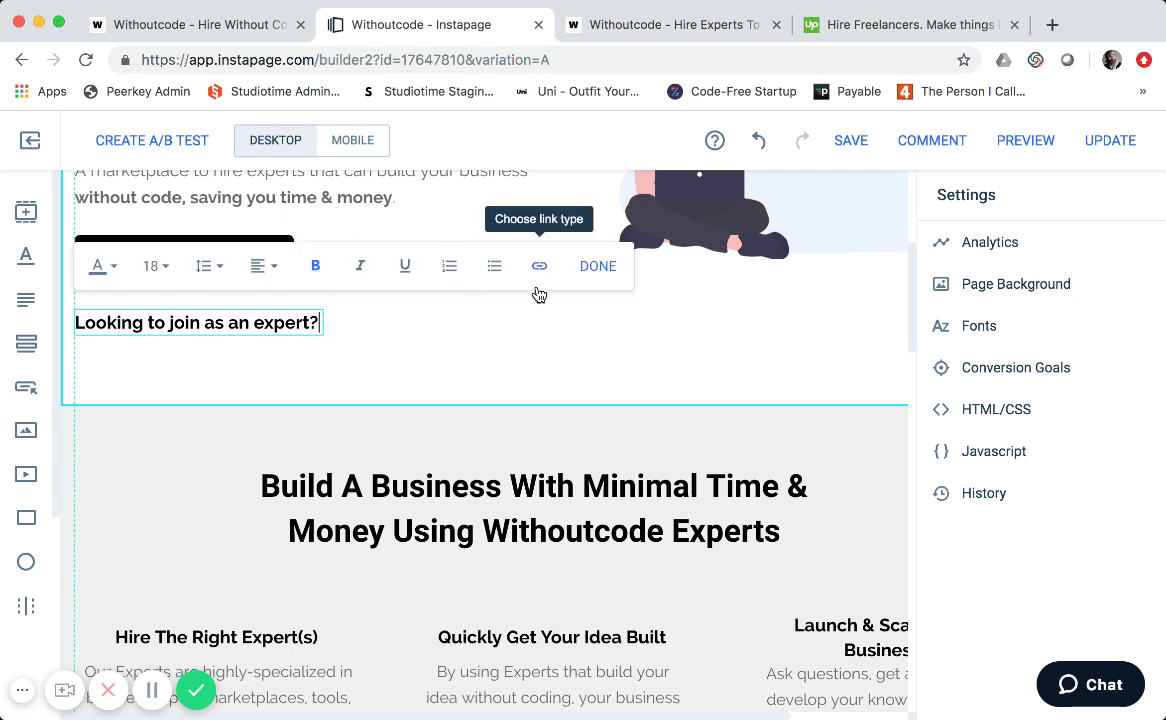
pyautogui.click(558, 354)
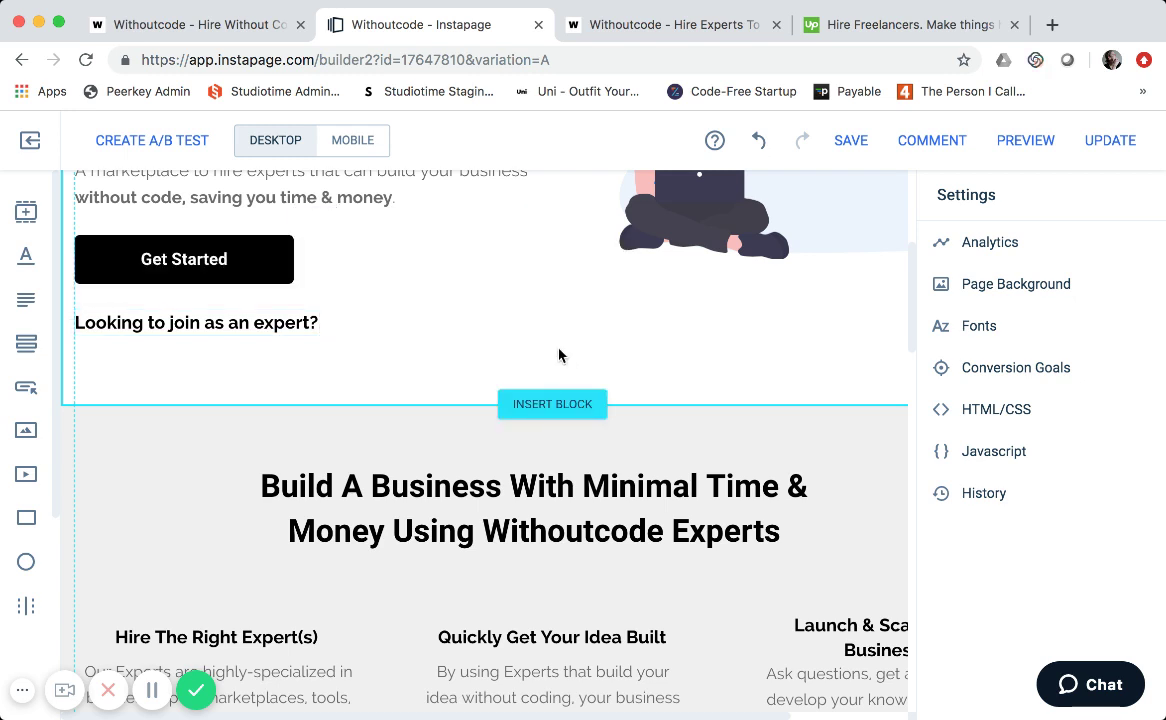
pyautogui.scroll(-2, 558, 354)
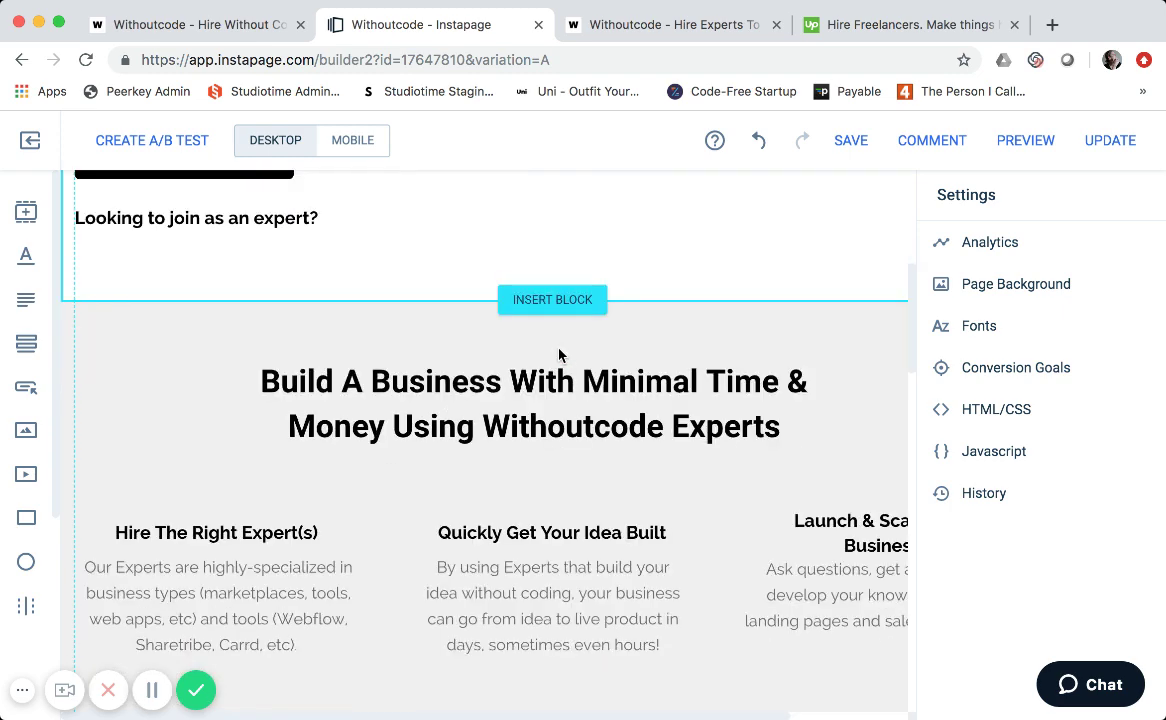
pyautogui.scroll(3, 558, 354)
pyautogui.scroll(3, 558, 354)
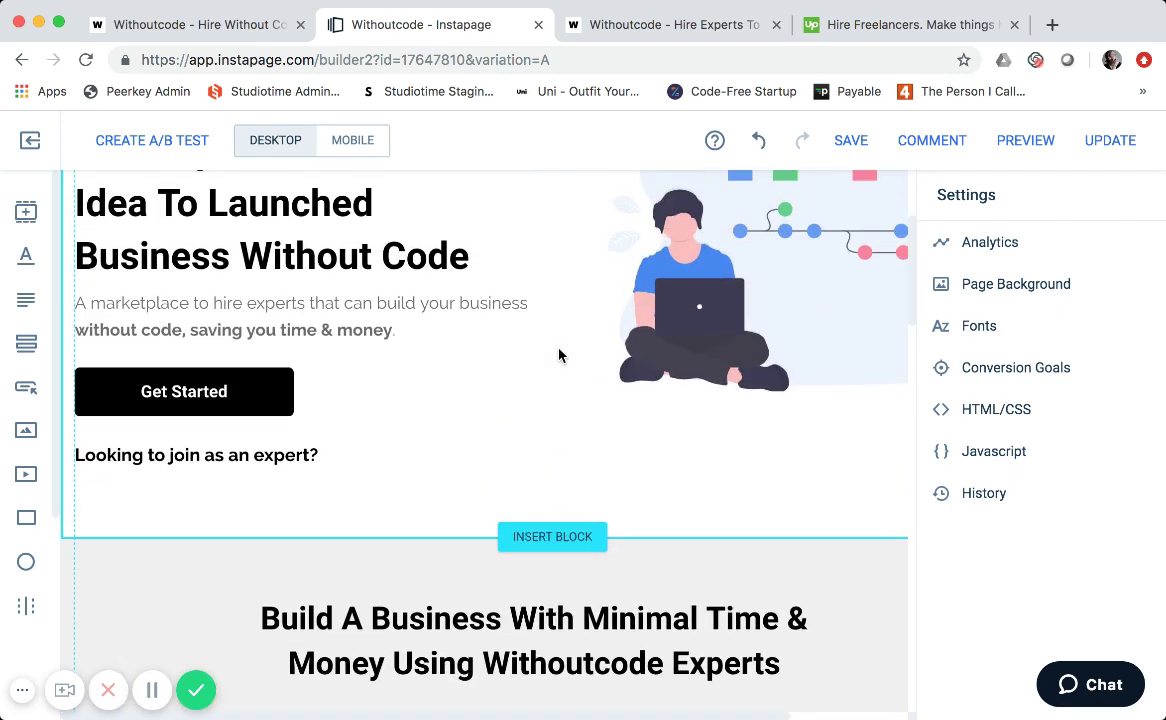
pyautogui.scroll(-1, 558, 354)
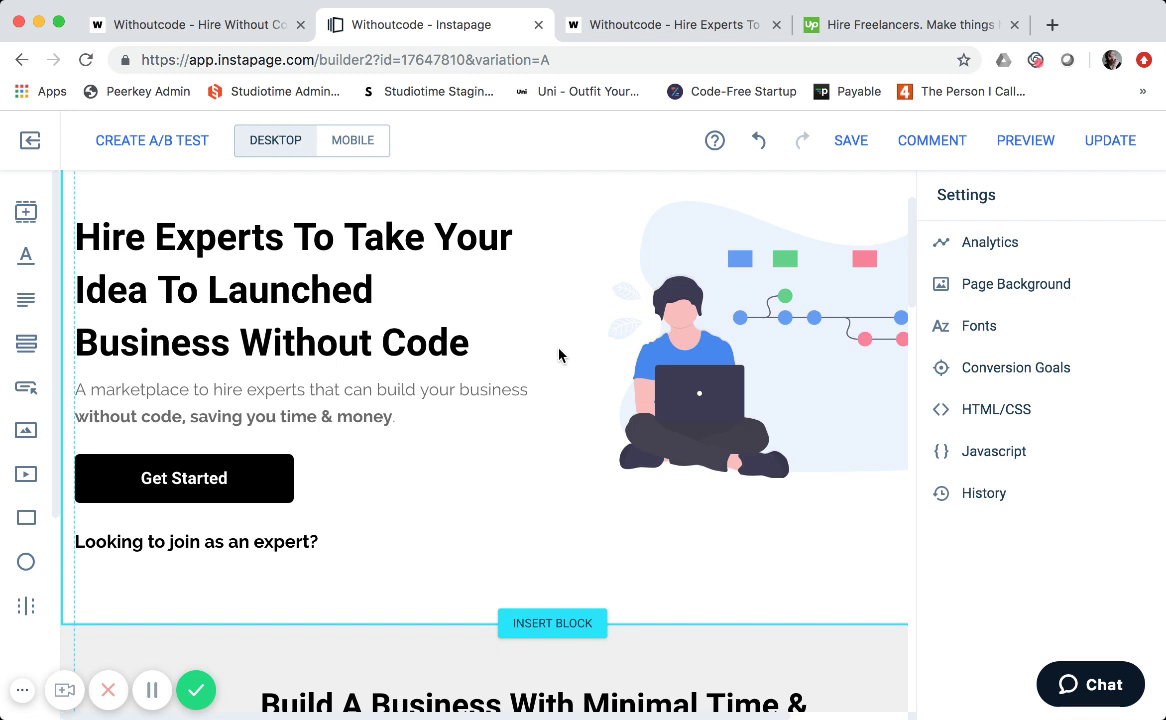
pyautogui.scroll(-5, 572, 463)
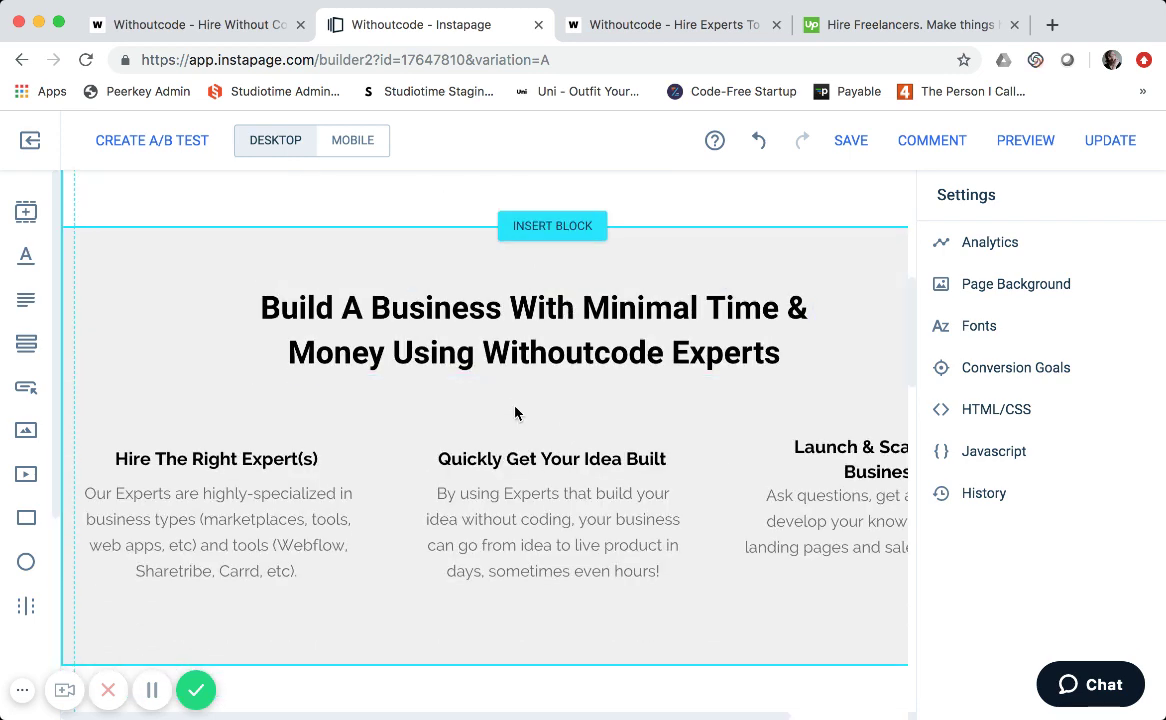
pyautogui.scroll(-2, 515, 411)
pyautogui.scroll(-2, 515, 411)
pyautogui.scroll(-1, 518, 400)
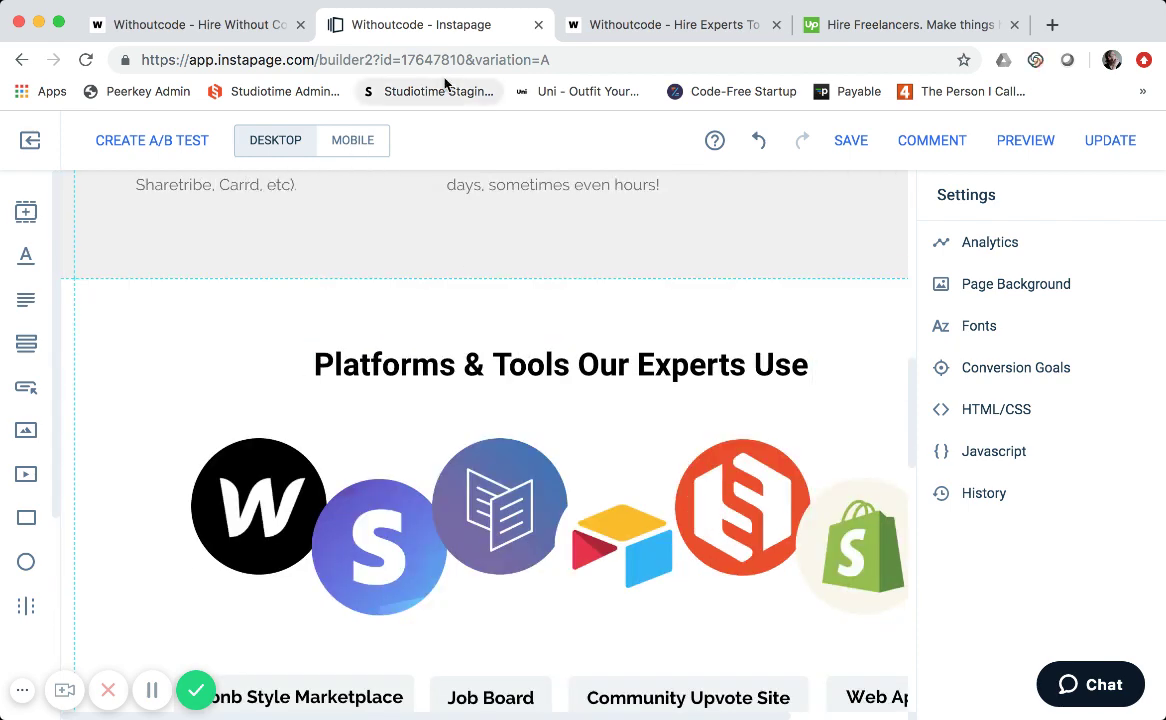
pyautogui.scroll(1, 476, 316)
pyautogui.scroll(-1, 470, 300)
pyautogui.scroll(-1, 476, 327)
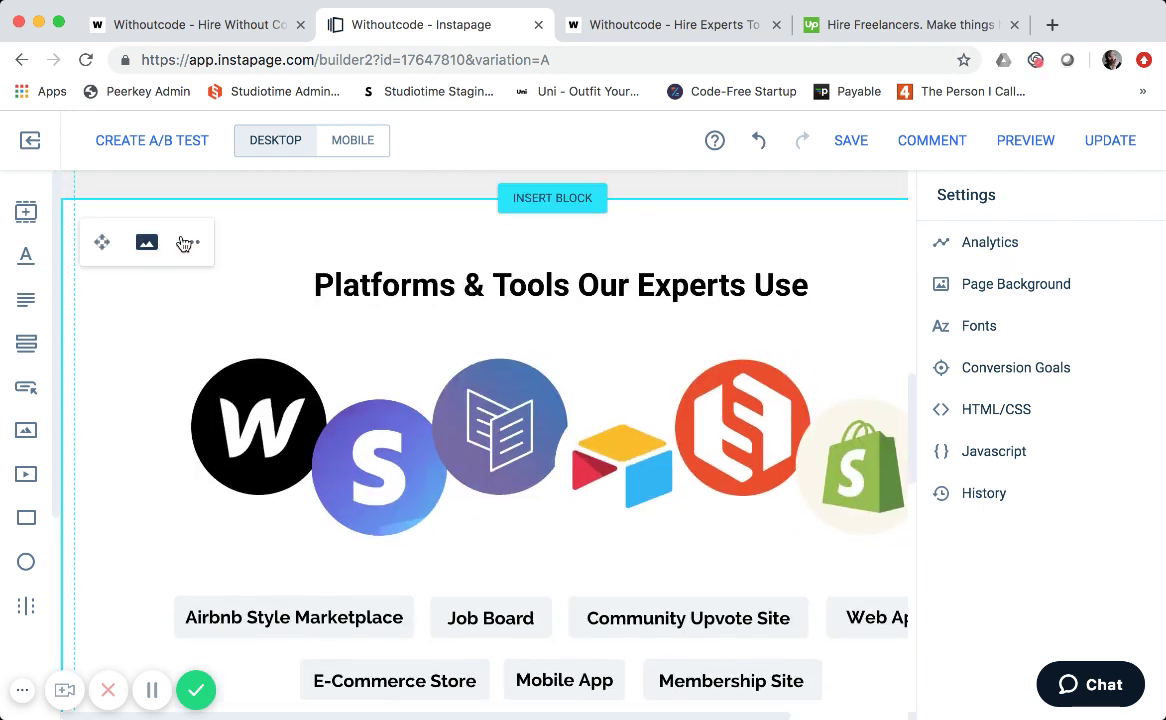
pyautogui.click(192, 245)
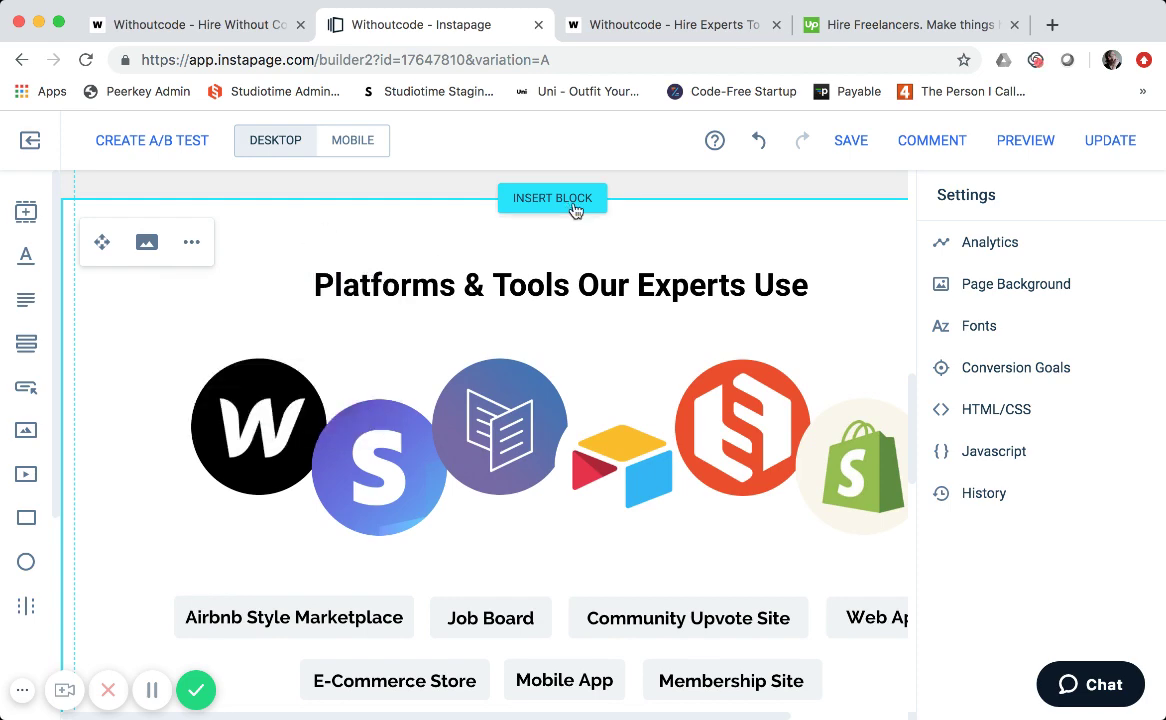
pyautogui.scroll(-2, 599, 442)
pyautogui.scroll(5, 596, 440)
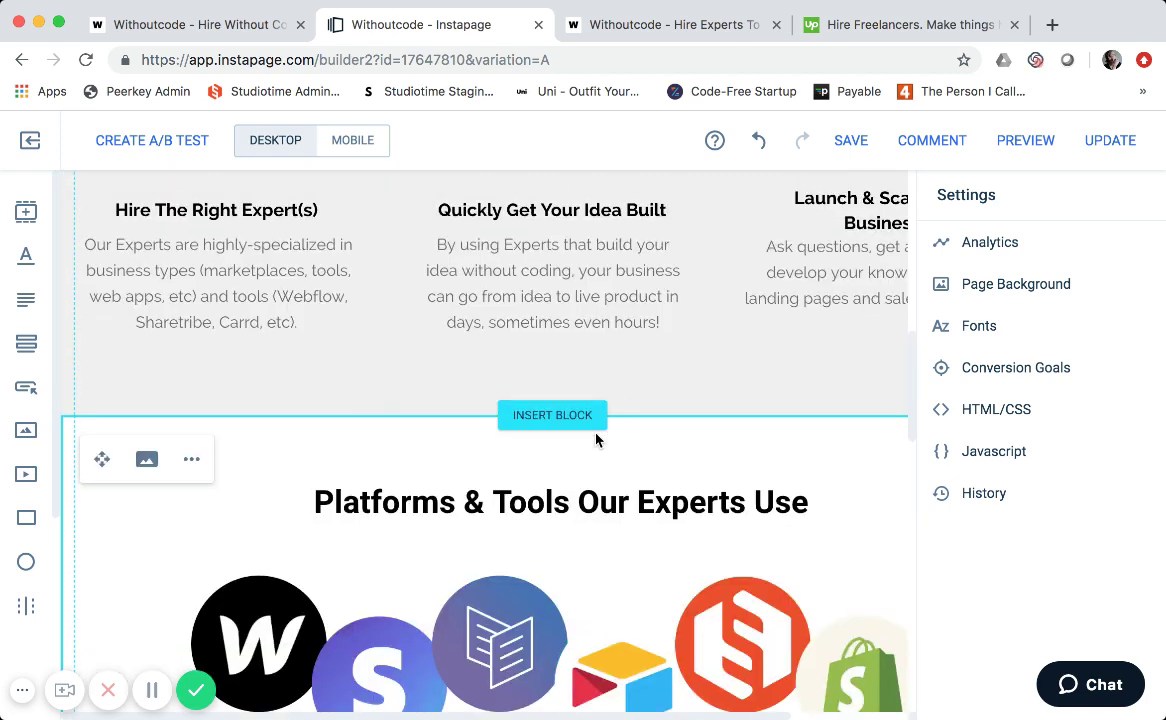
pyautogui.scroll(2, 596, 440)
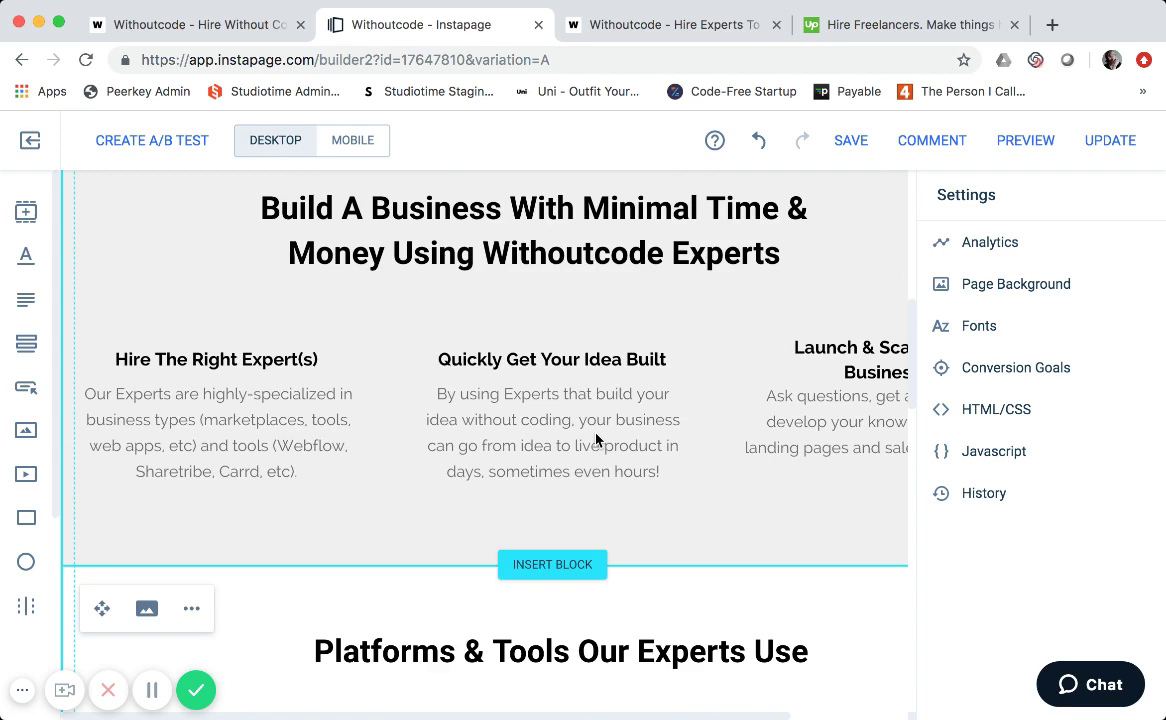
pyautogui.scroll(6, 596, 440)
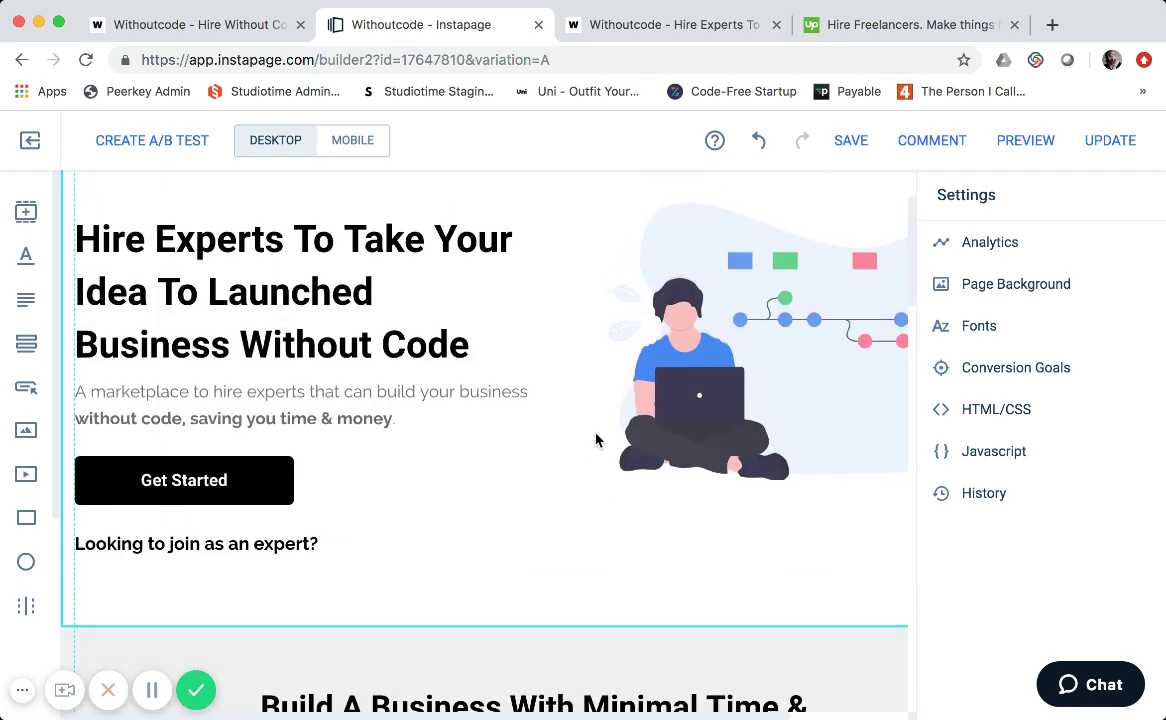
pyautogui.scroll(-2, 596, 440)
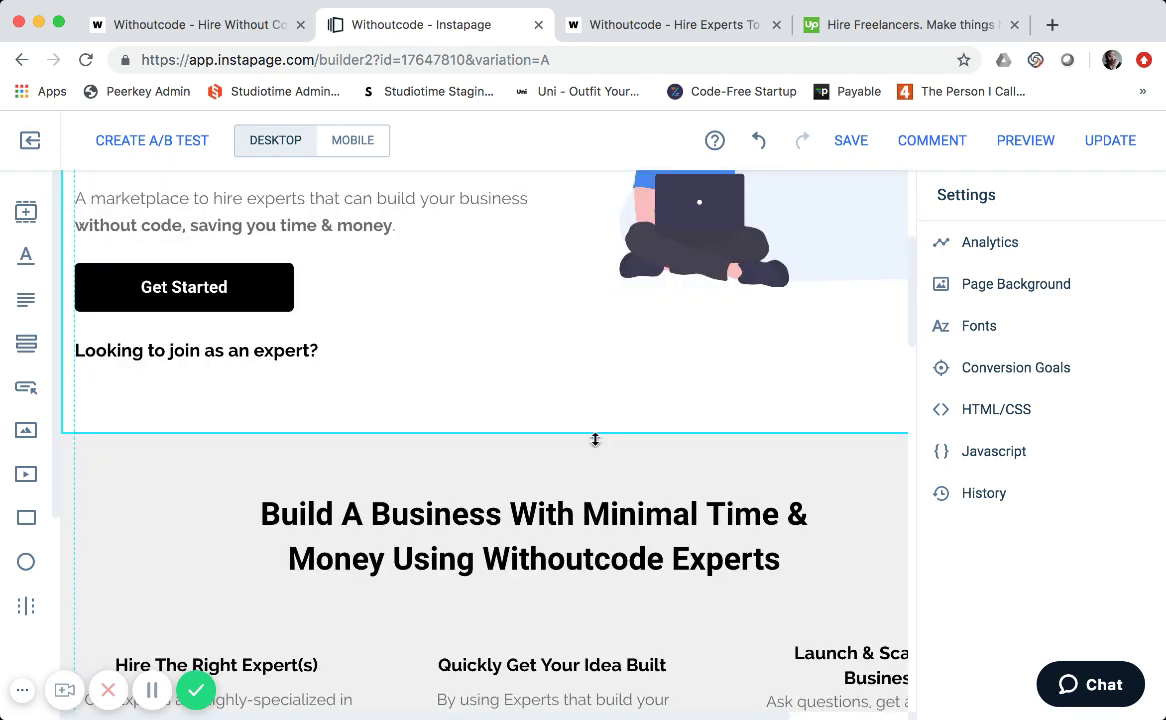
pyautogui.scroll(-7, 563, 472)
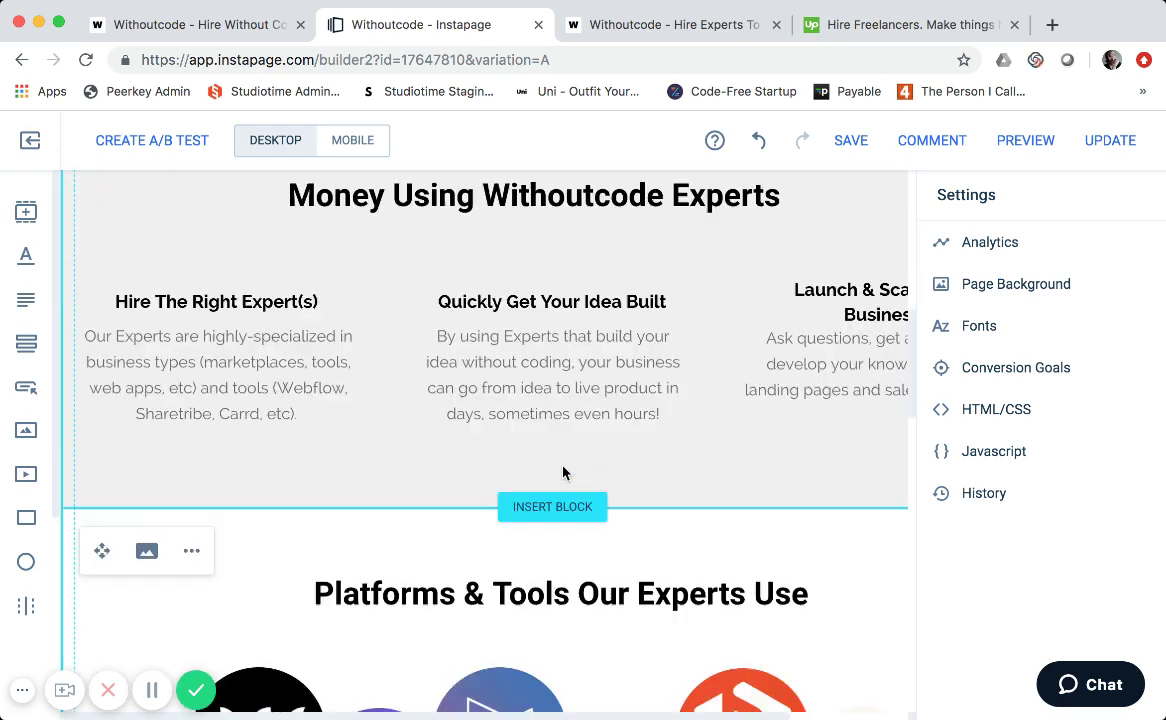
pyautogui.scroll(-1, 538, 340)
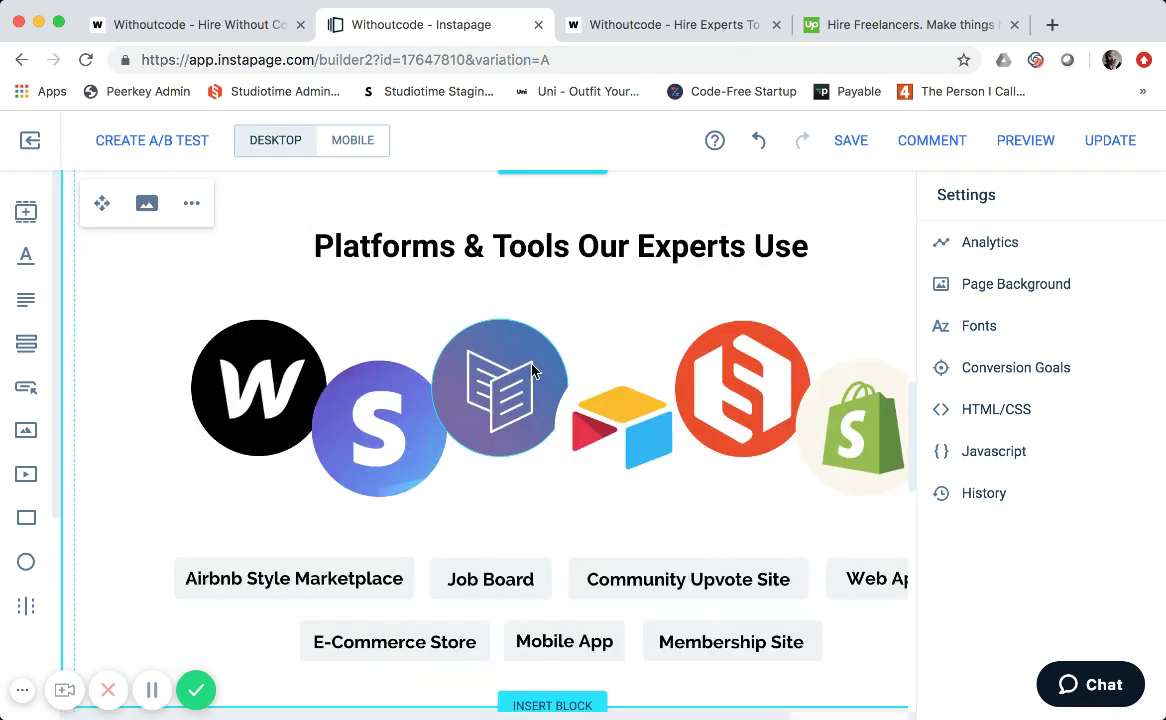
pyautogui.scroll(-3, 533, 371)
pyautogui.scroll(-2, 601, 559)
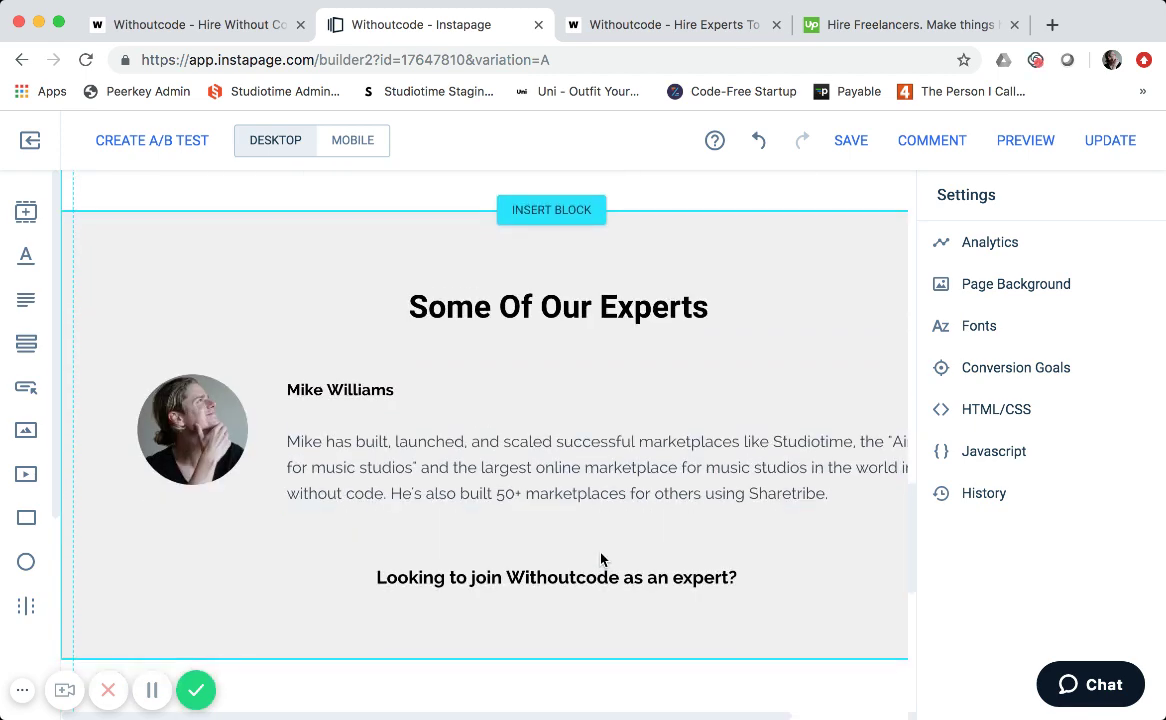
pyautogui.scroll(-1, 601, 557)
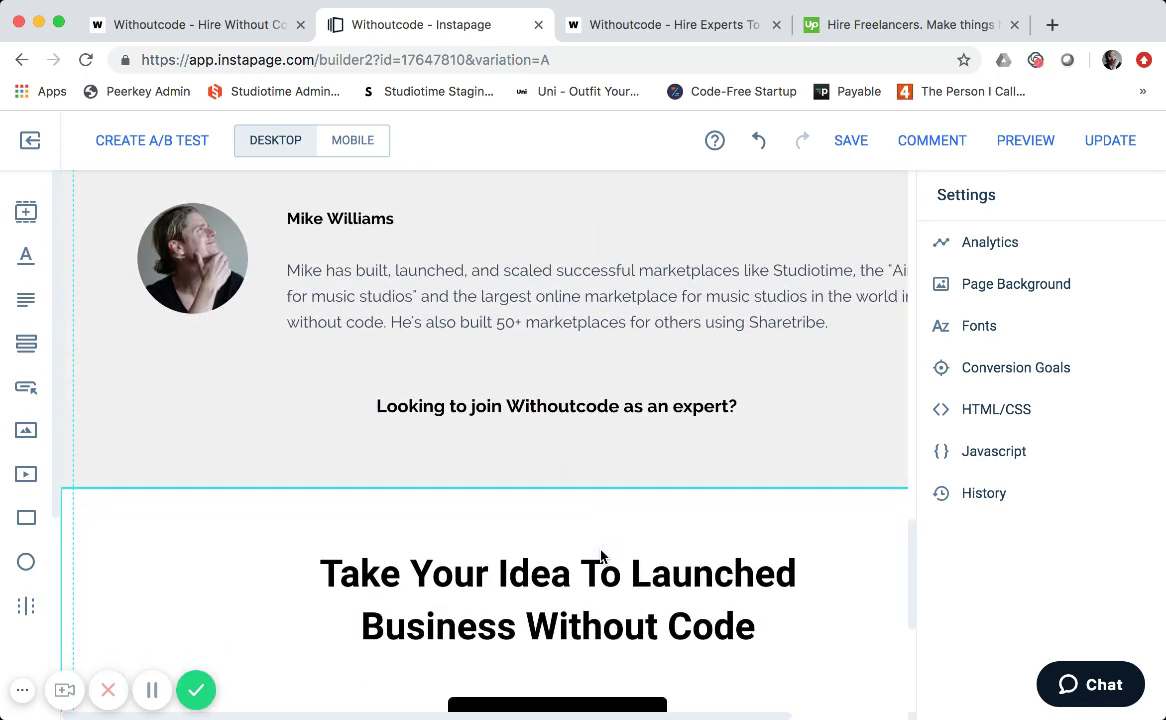
pyautogui.scroll(-3, 773, 489)
pyautogui.scroll(-1, 777, 495)
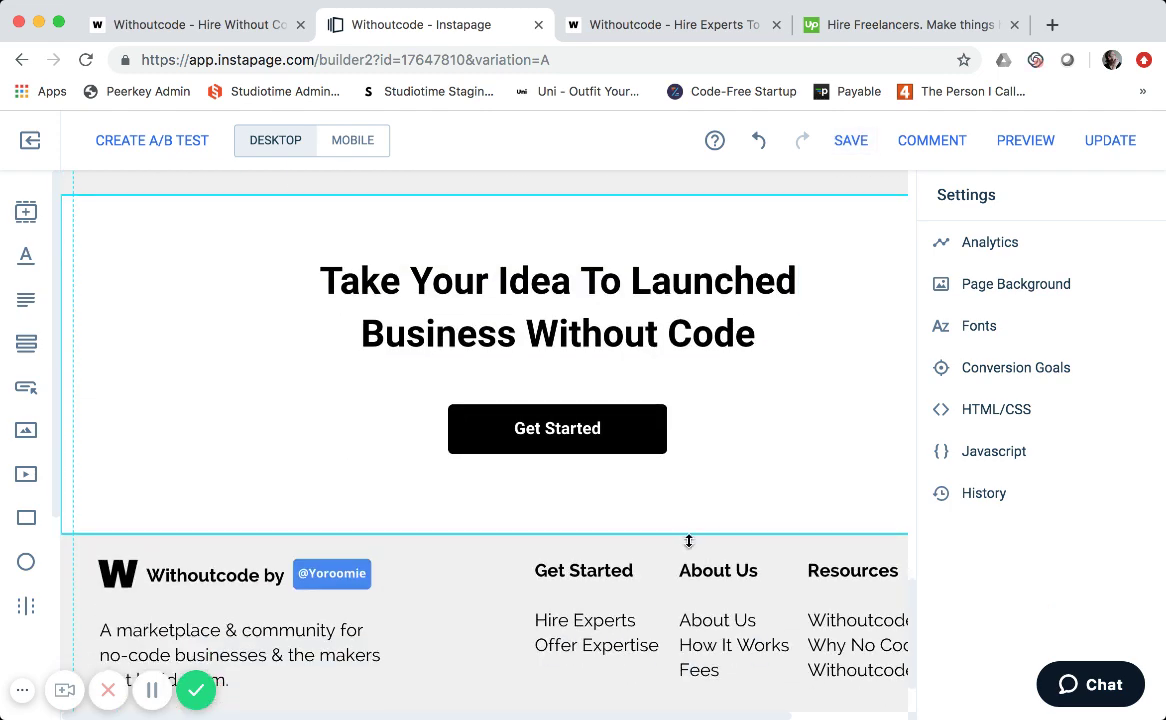
pyautogui.scroll(10, 645, 460)
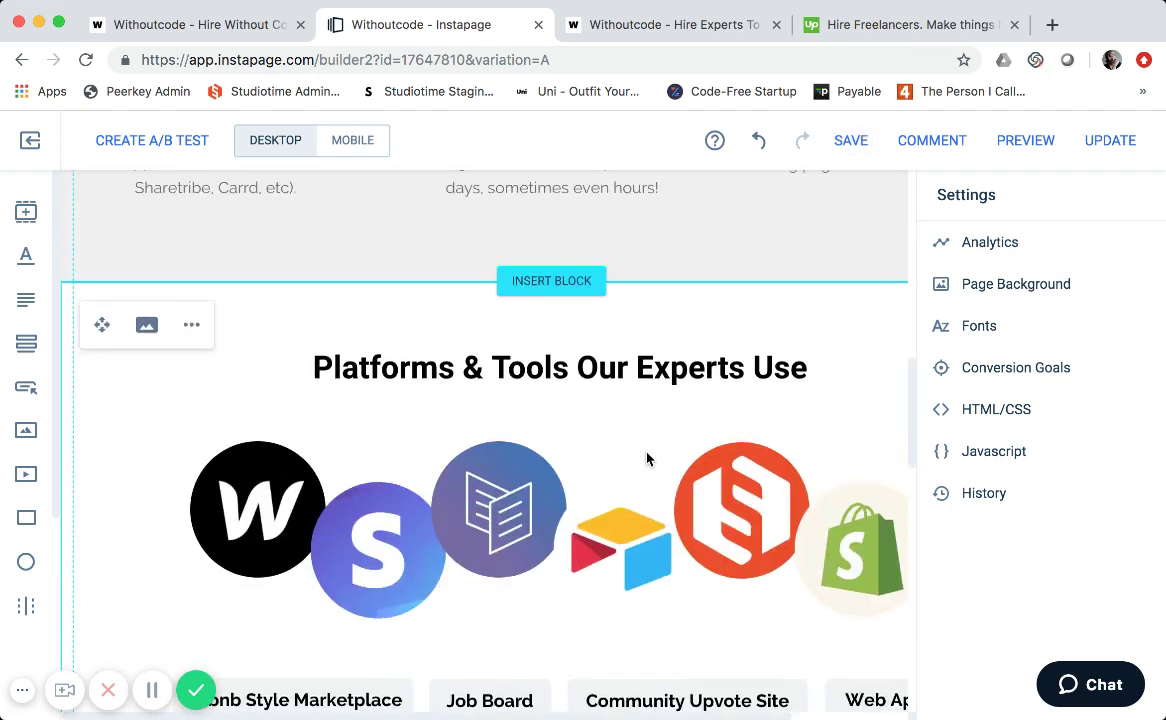
pyautogui.scroll(10, 646, 458)
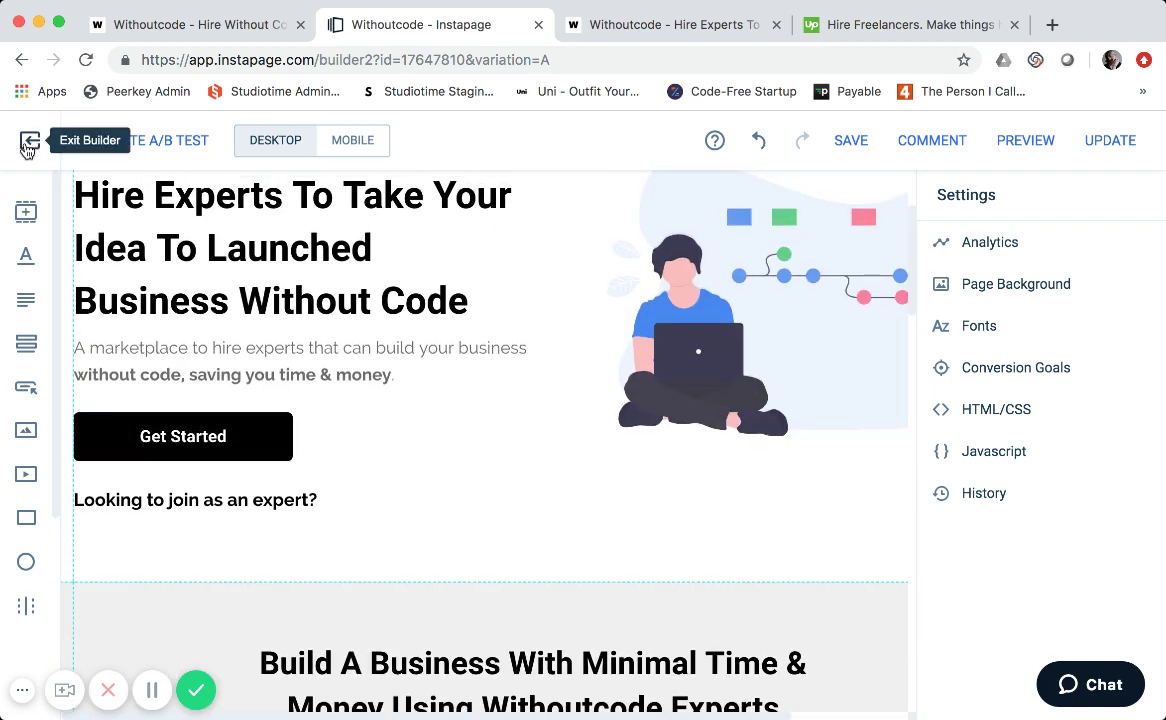
# Step: Exit the builder to the Withoutcode page's Layout & Content overview
pyautogui.click(28, 144)
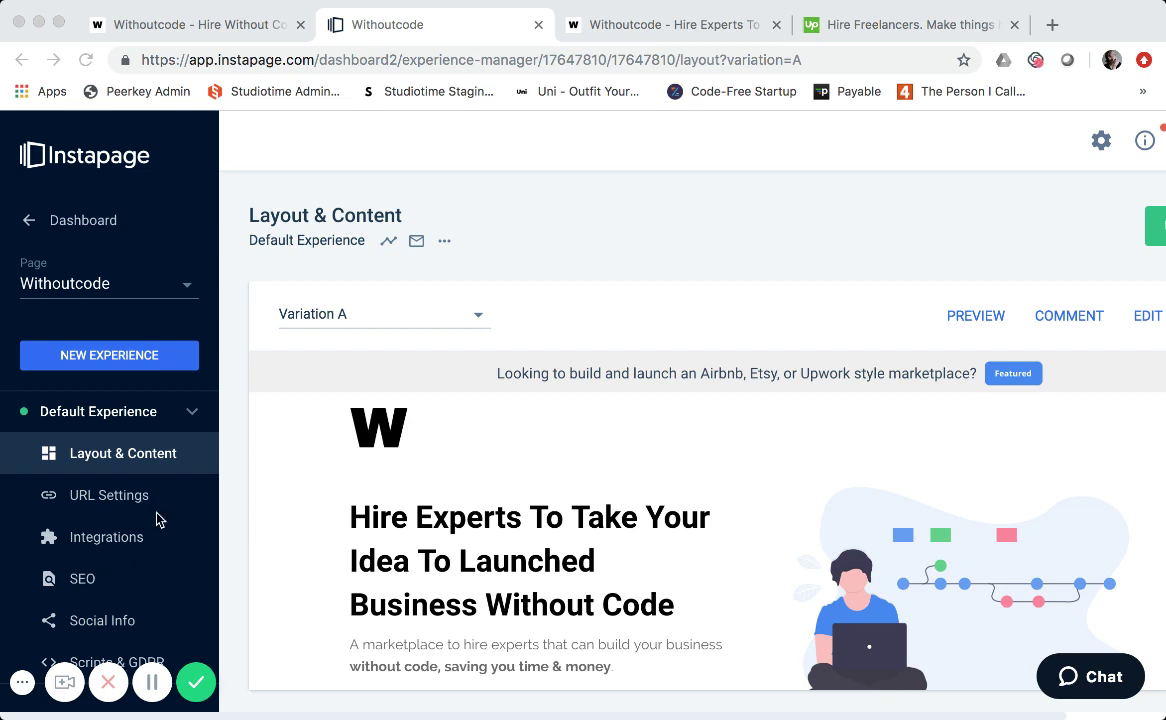
pyautogui.scroll(-3, 547, 552)
pyautogui.scroll(-5, 545, 553)
pyautogui.scroll(-3, 479, 503)
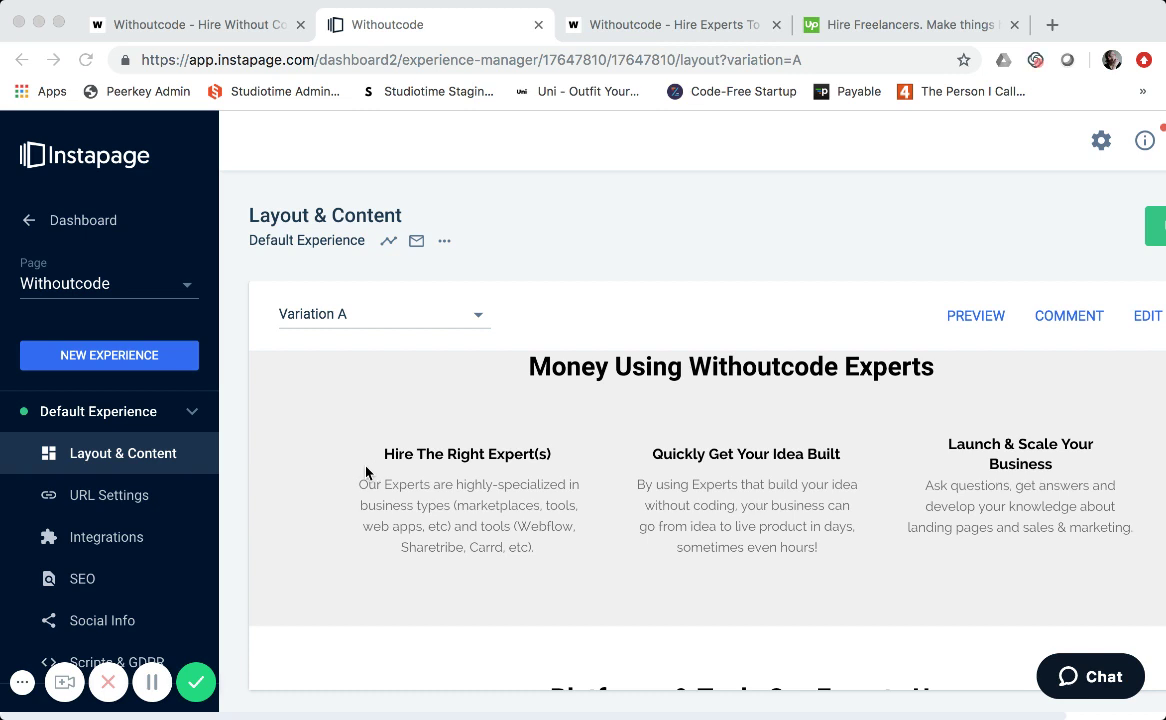
pyautogui.scroll(5, 372, 445)
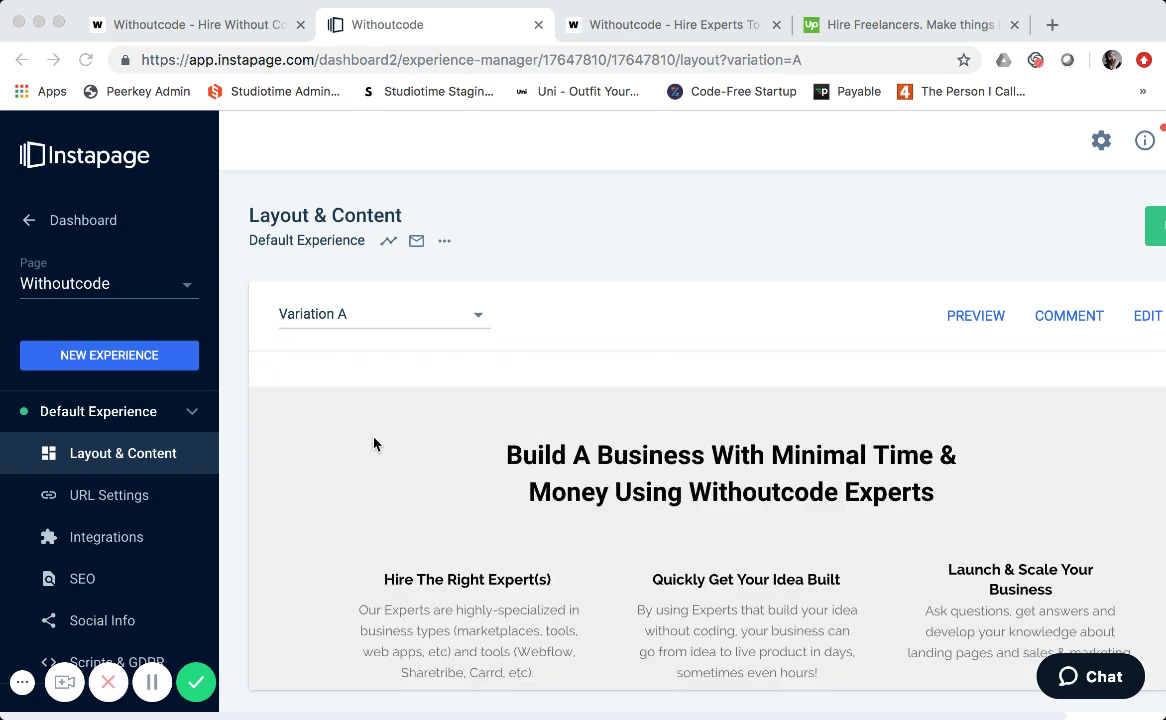
pyautogui.hscroll(1, 404, 386)
pyautogui.hscroll(-1, 430, 380)
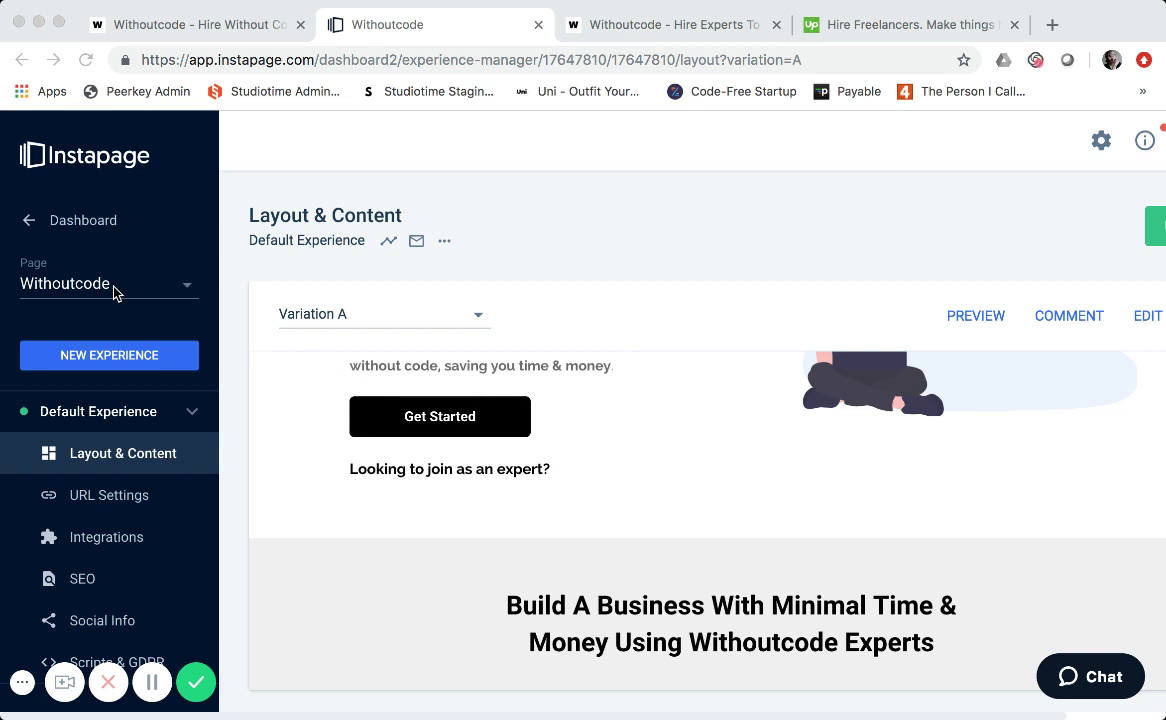
pyautogui.scroll(5, 490, 484)
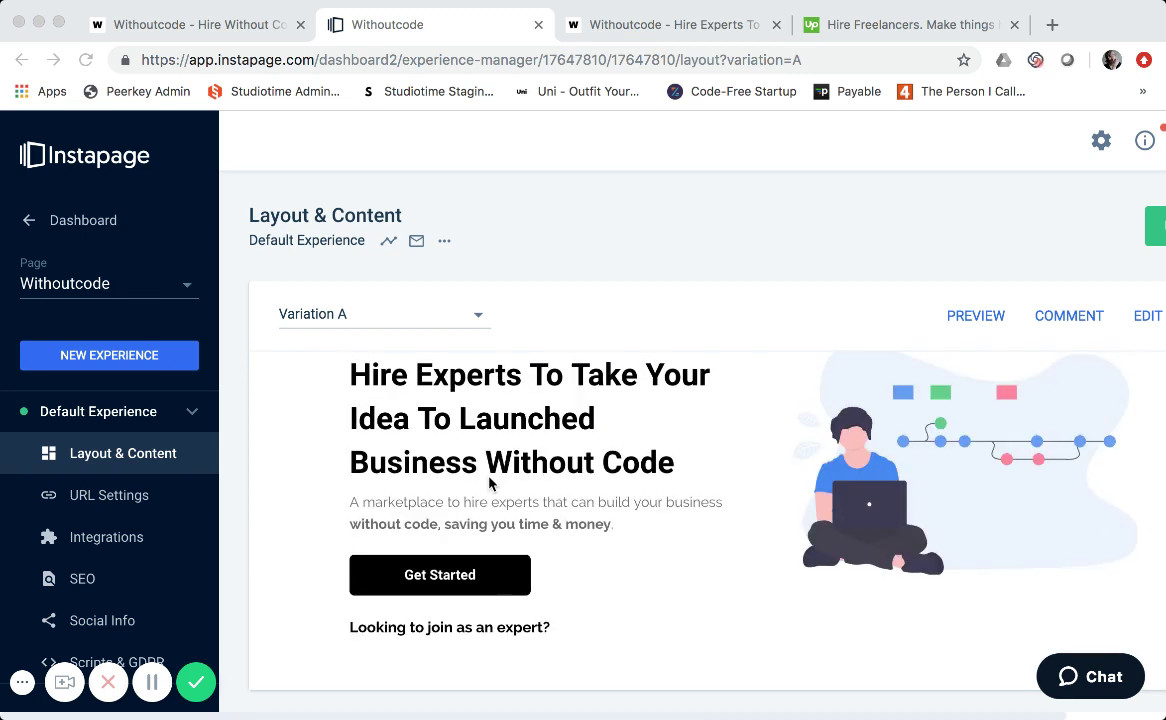
pyautogui.scroll(-3, 490, 484)
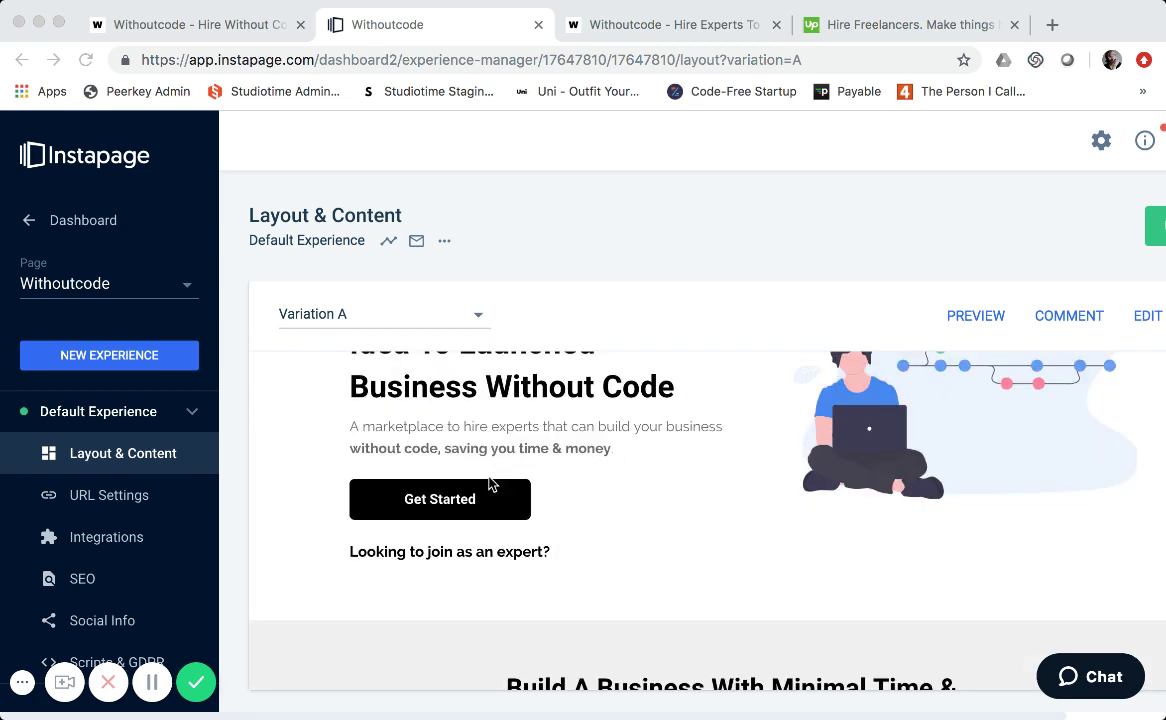
pyautogui.scroll(-3, 490, 484)
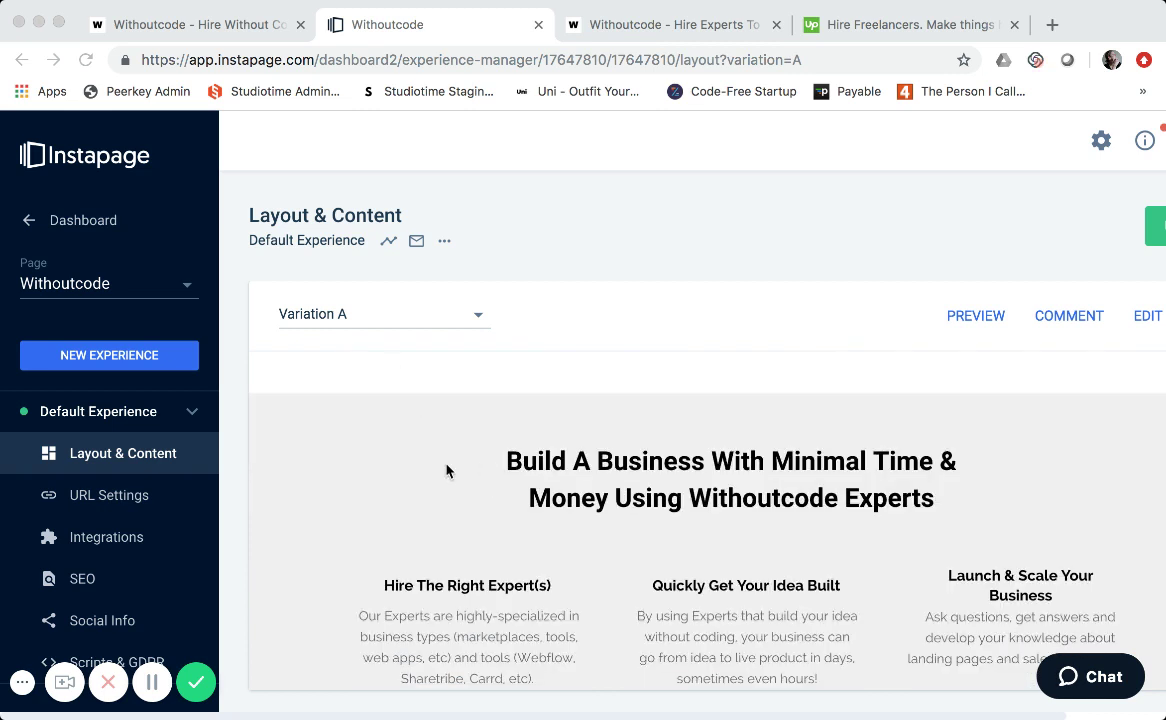
pyautogui.scroll(-10, 515, 433)
pyautogui.scroll(-5, 515, 433)
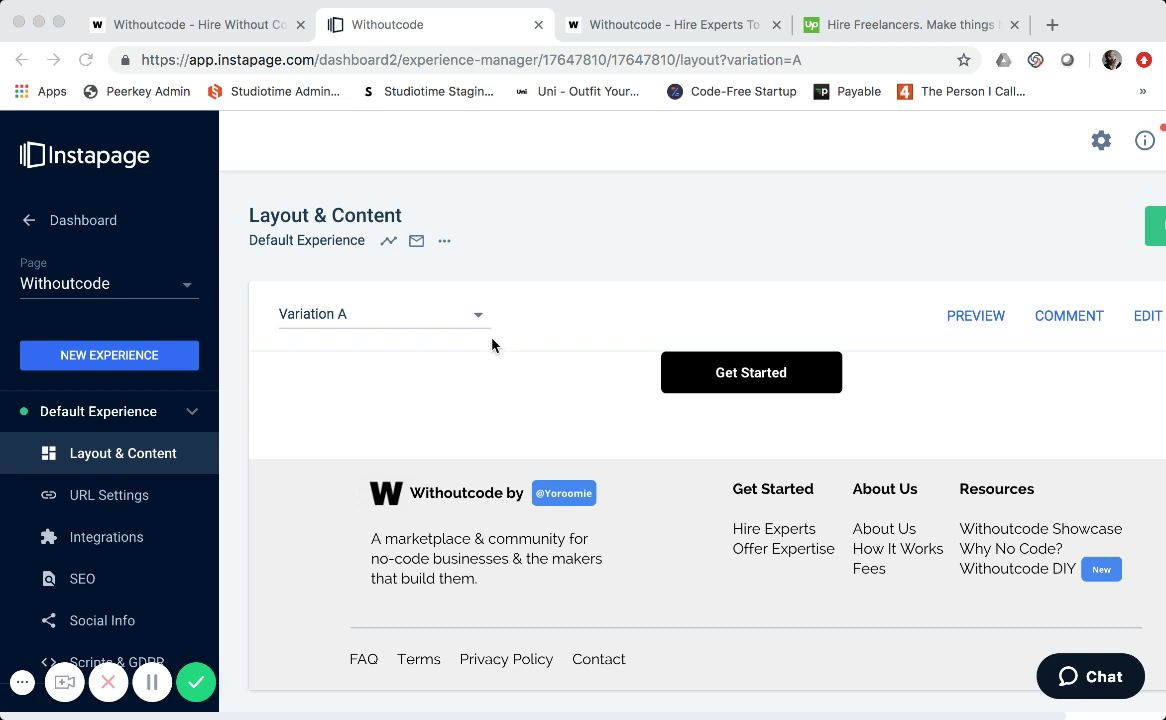
# Step: Return to the withoutcode.sharetribe.com tab, glance at its navigation menu, and open the account menu
pyautogui.click(632, 30)
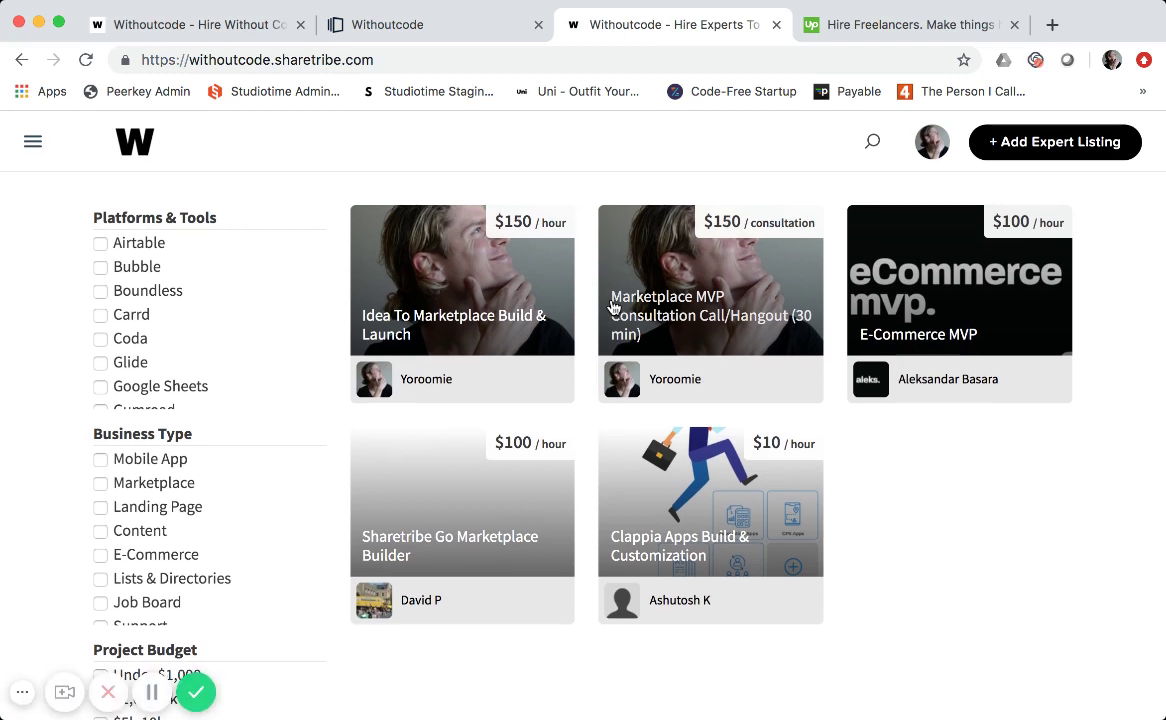
pyautogui.click(932, 150)
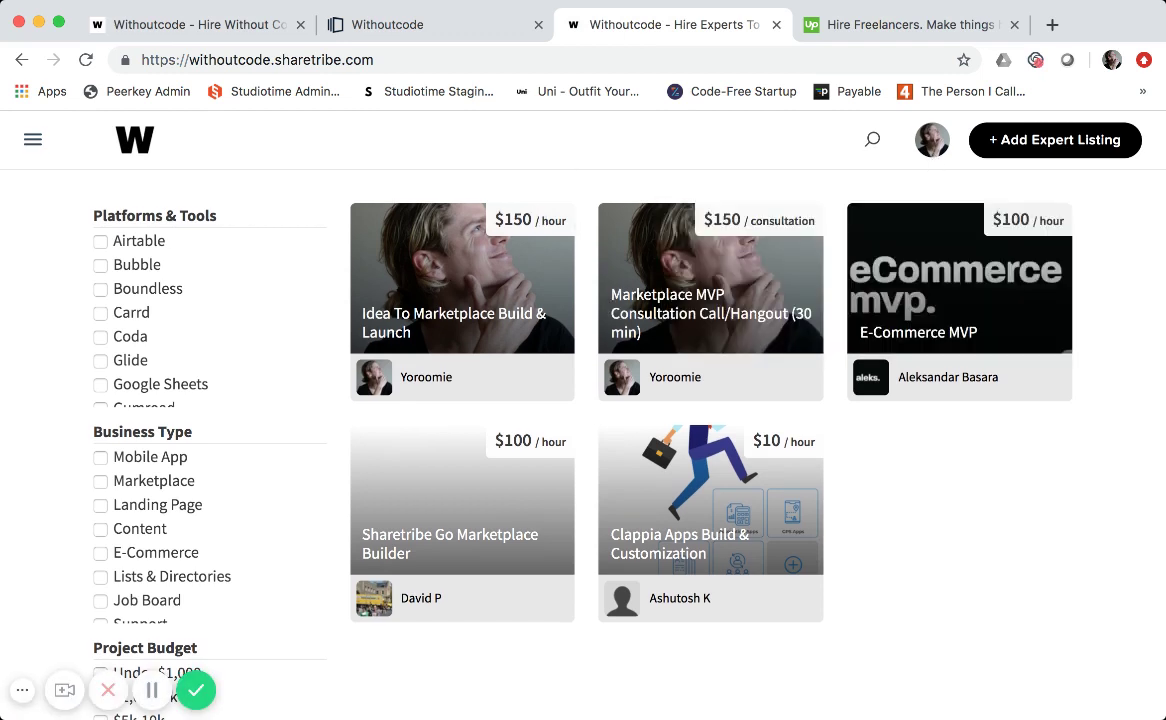
pyautogui.click(33, 141)
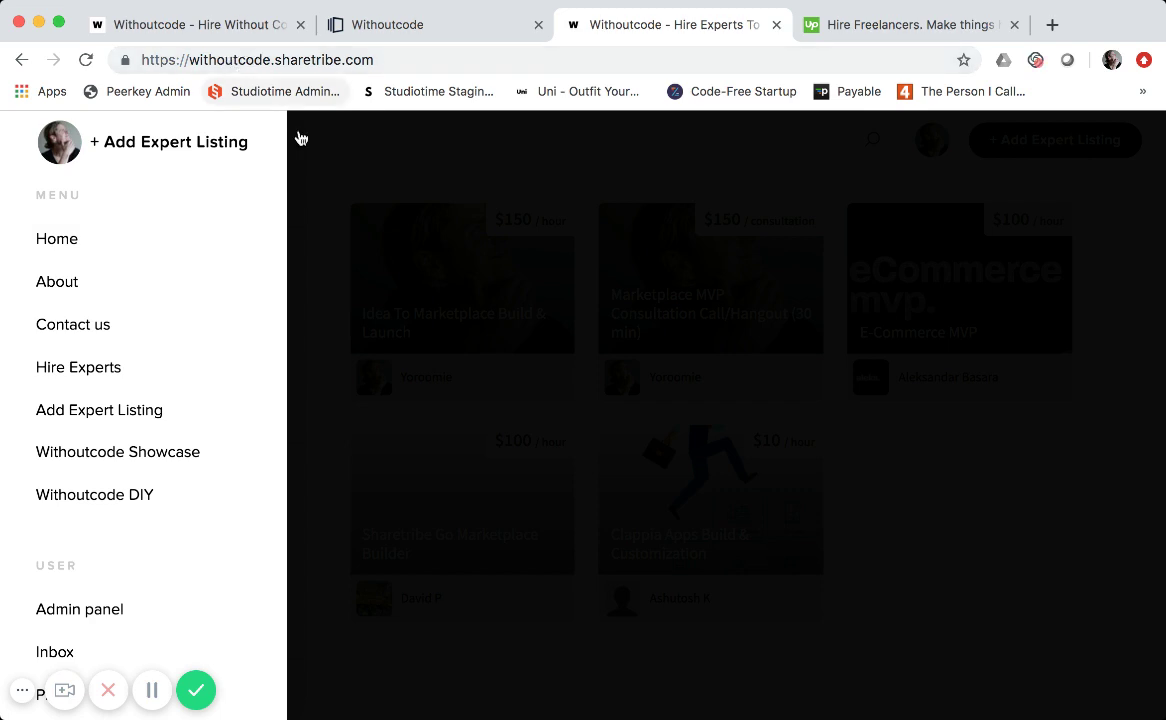
pyautogui.click(388, 158)
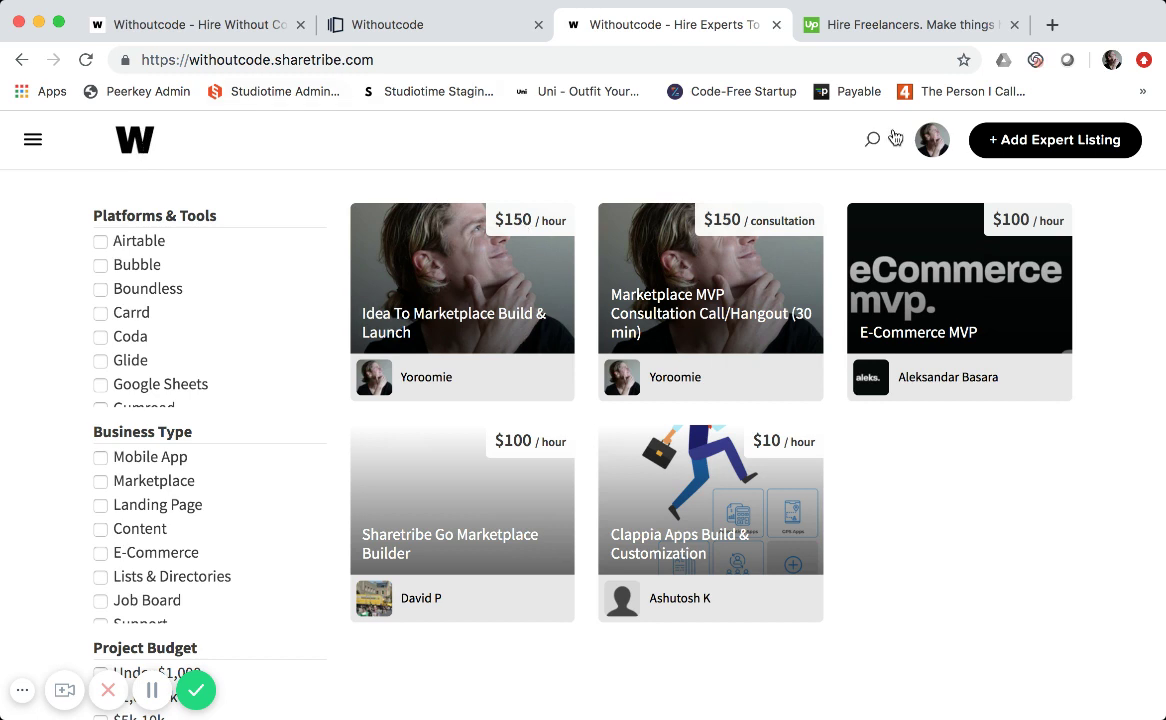
pyautogui.click(932, 140)
# Step: Enter the Sharetribe marketplace admin panel from the account menu
pyautogui.moveTo(932, 140)
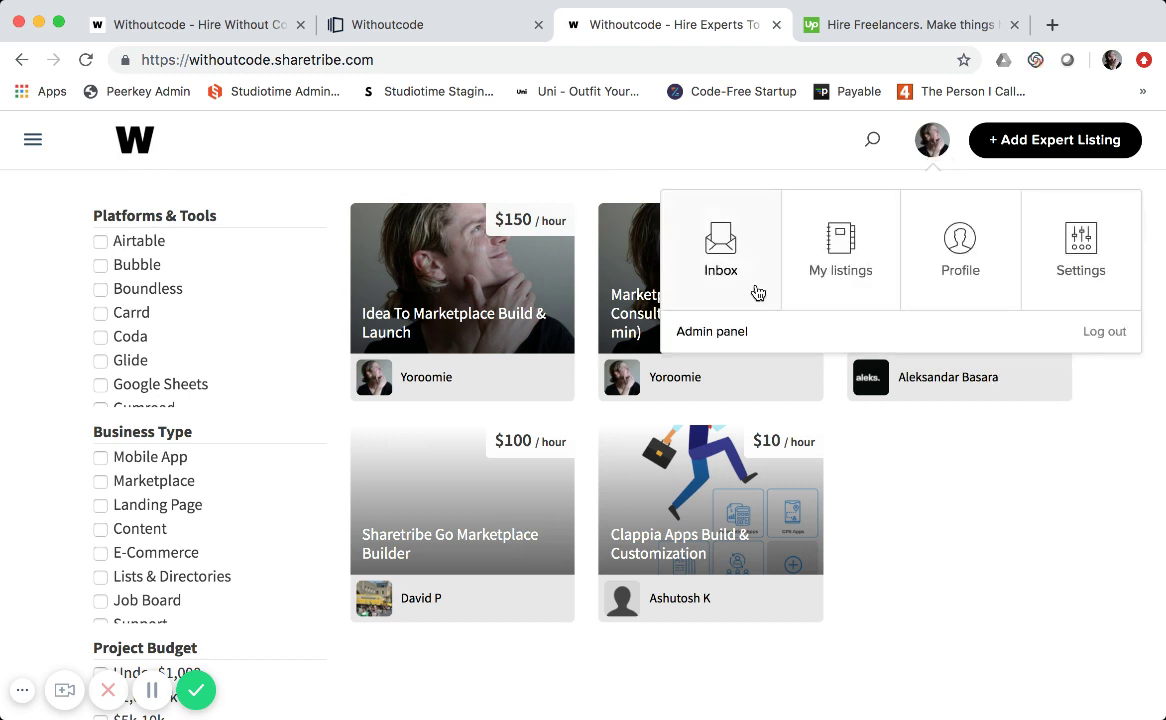
pyautogui.click(726, 340)
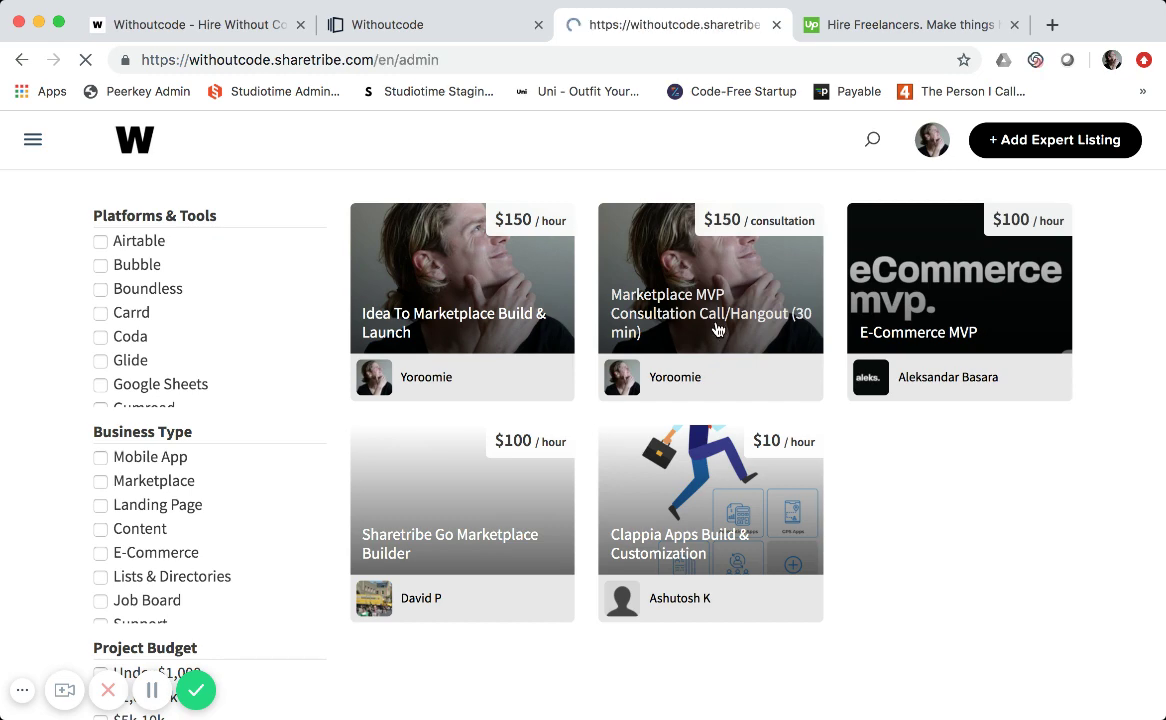
pyautogui.scroll(-10, 697, 348)
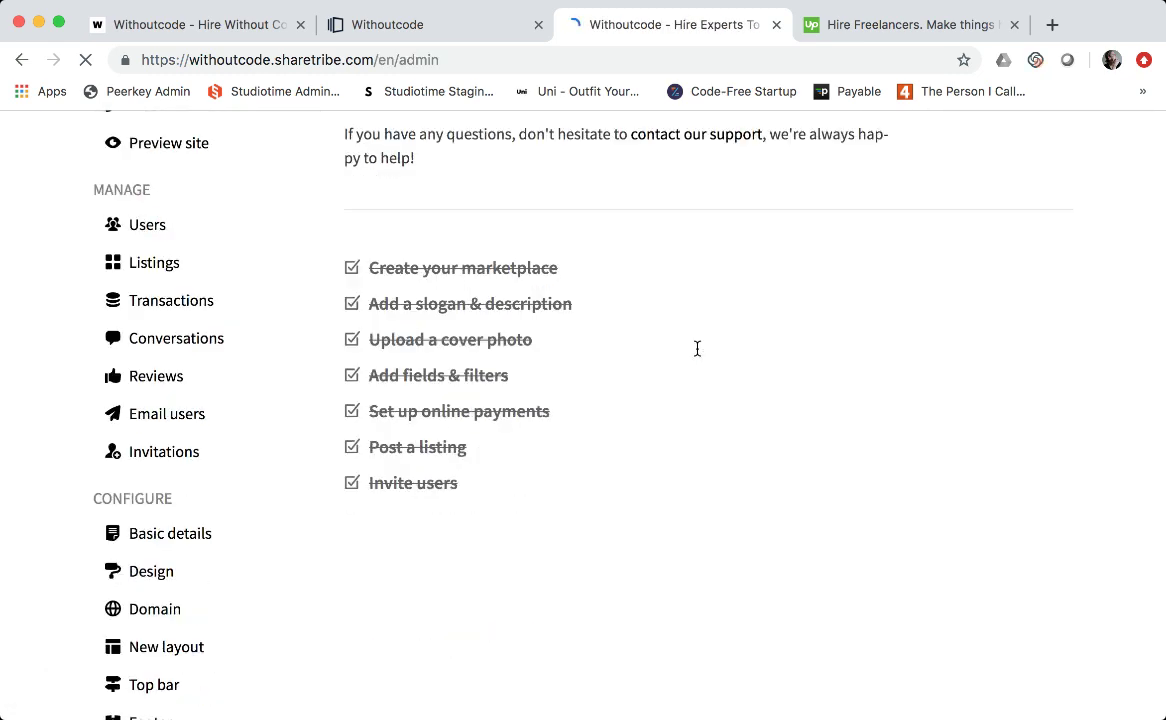
pyautogui.scroll(-6, 590, 410)
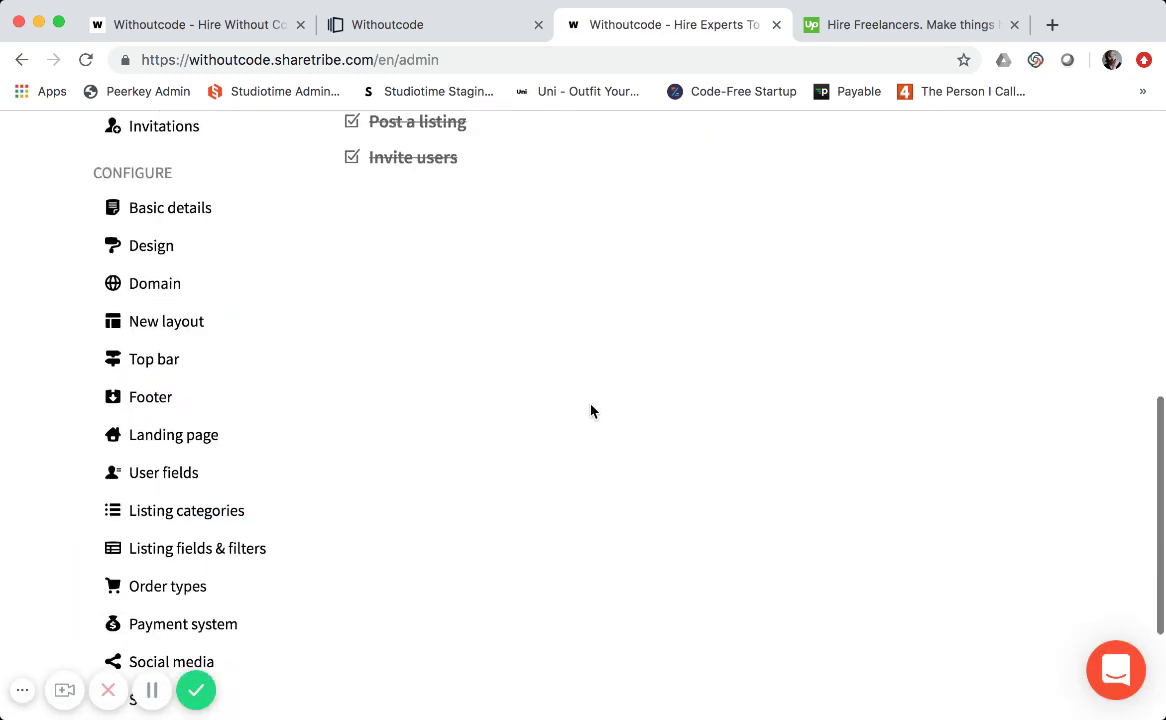
pyautogui.scroll(1, 370, 300)
# Step: Open Design settings and review the custom script CSS hiding the lander title, cover image, toolbar and map
pyautogui.click(148, 200)
pyautogui.scroll(-20, 546, 380)
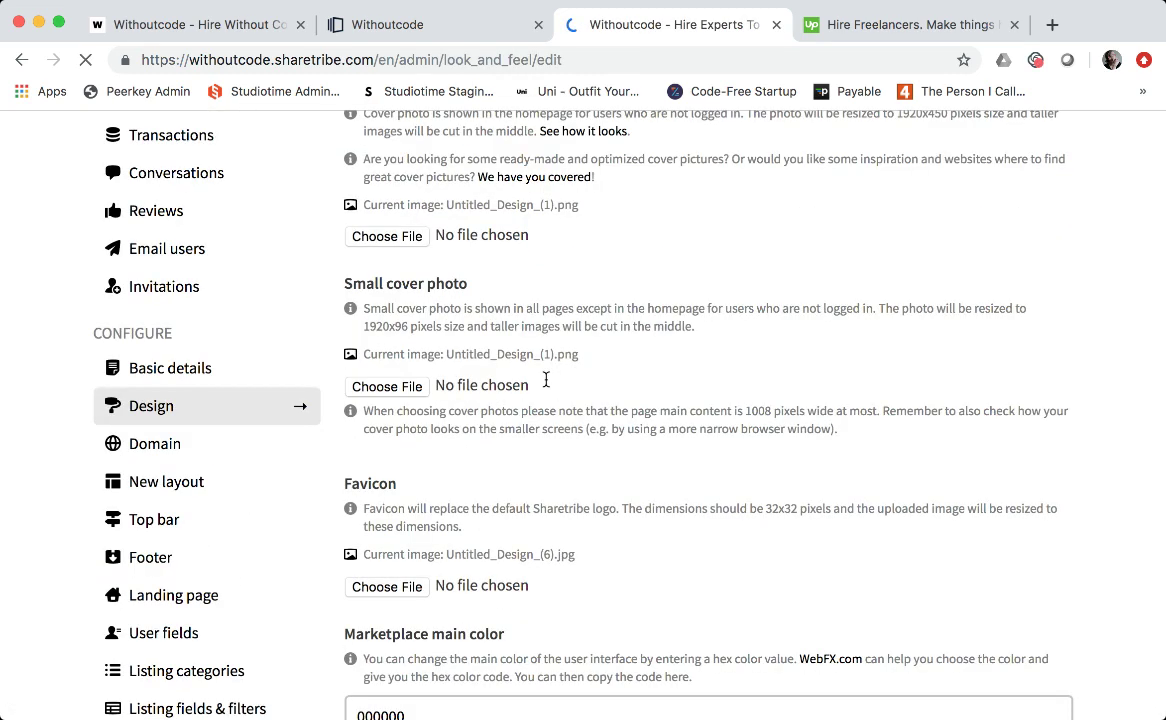
pyautogui.scroll(-1, 546, 384)
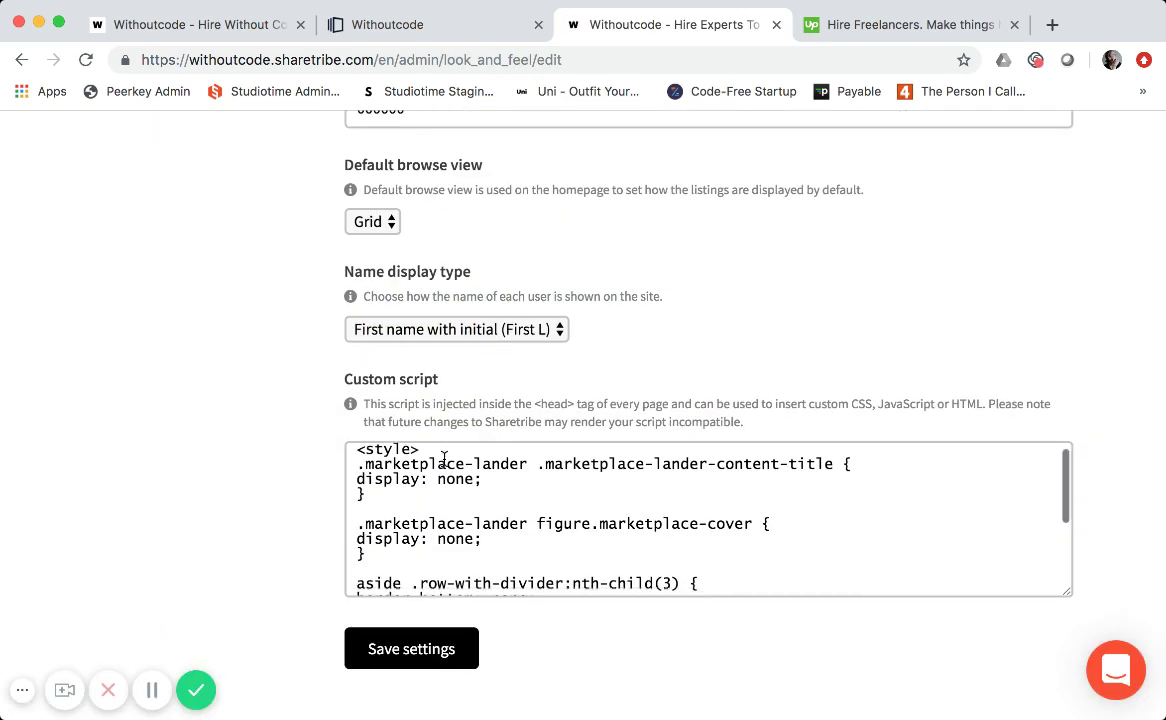
pyautogui.scroll(-1, 444, 465)
pyautogui.scroll(1, 445, 472)
pyautogui.scroll(-5, 403, 471)
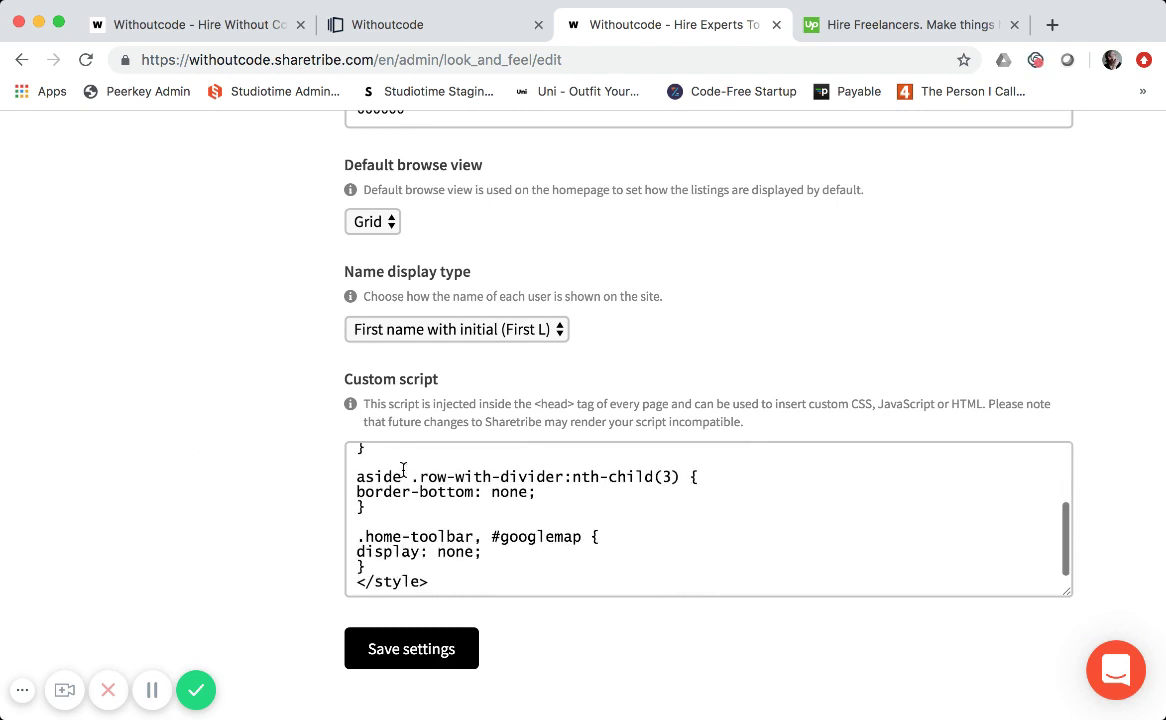
pyautogui.scroll(-1, 403, 475)
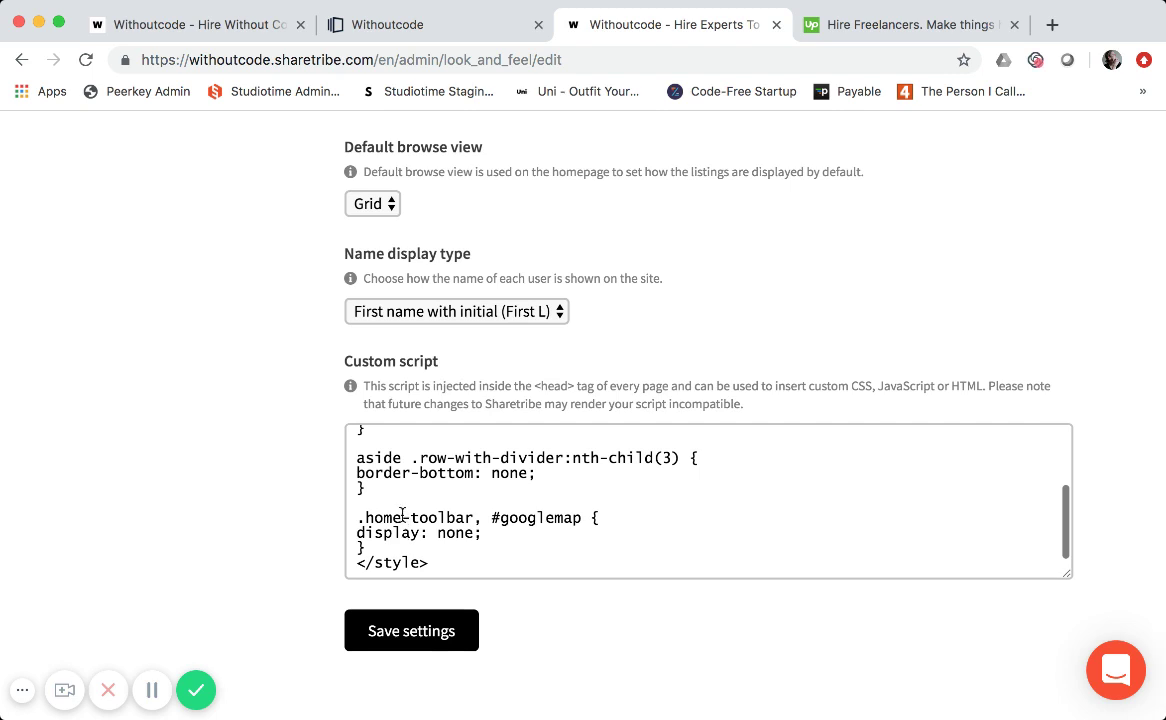
pyautogui.scroll(3, 403, 516)
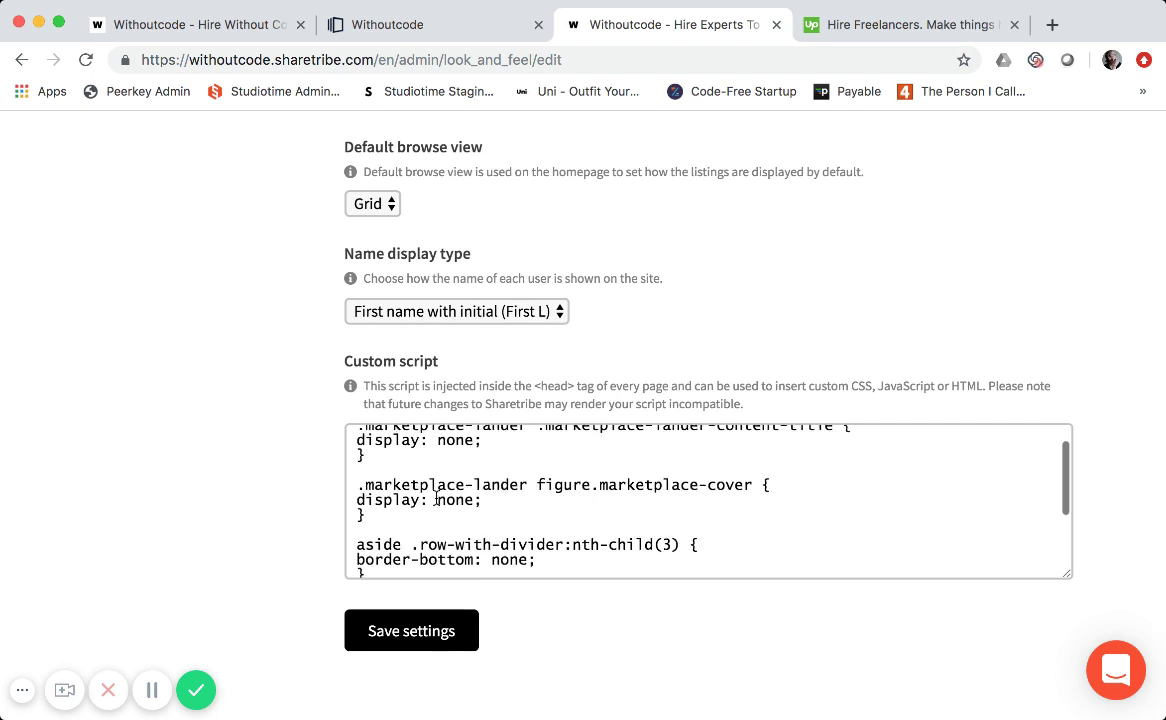
pyautogui.scroll(1, 436, 496)
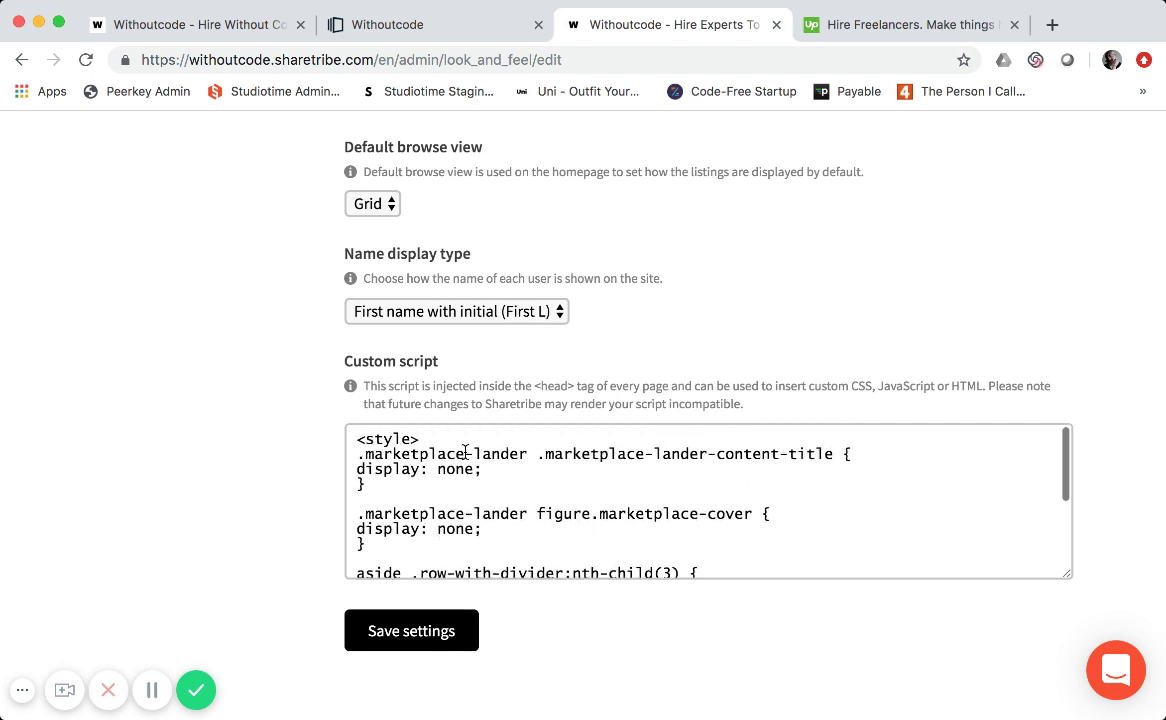
pyautogui.scroll(-2, 475, 481)
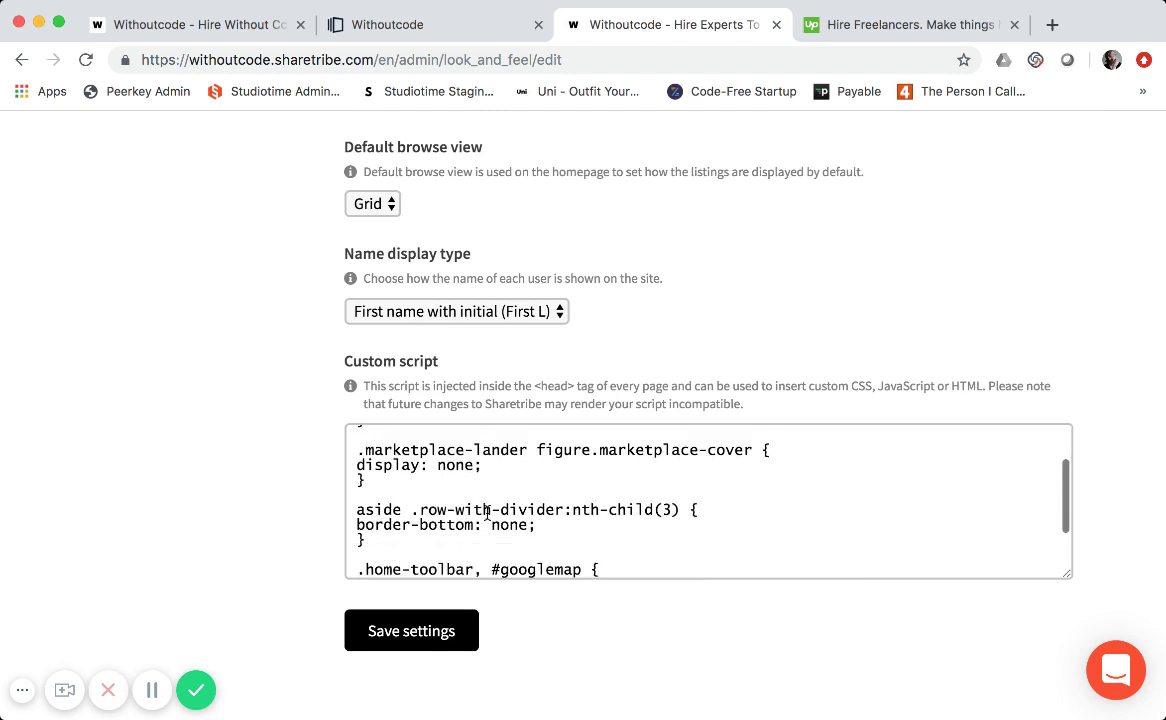
pyautogui.scroll(-2, 487, 512)
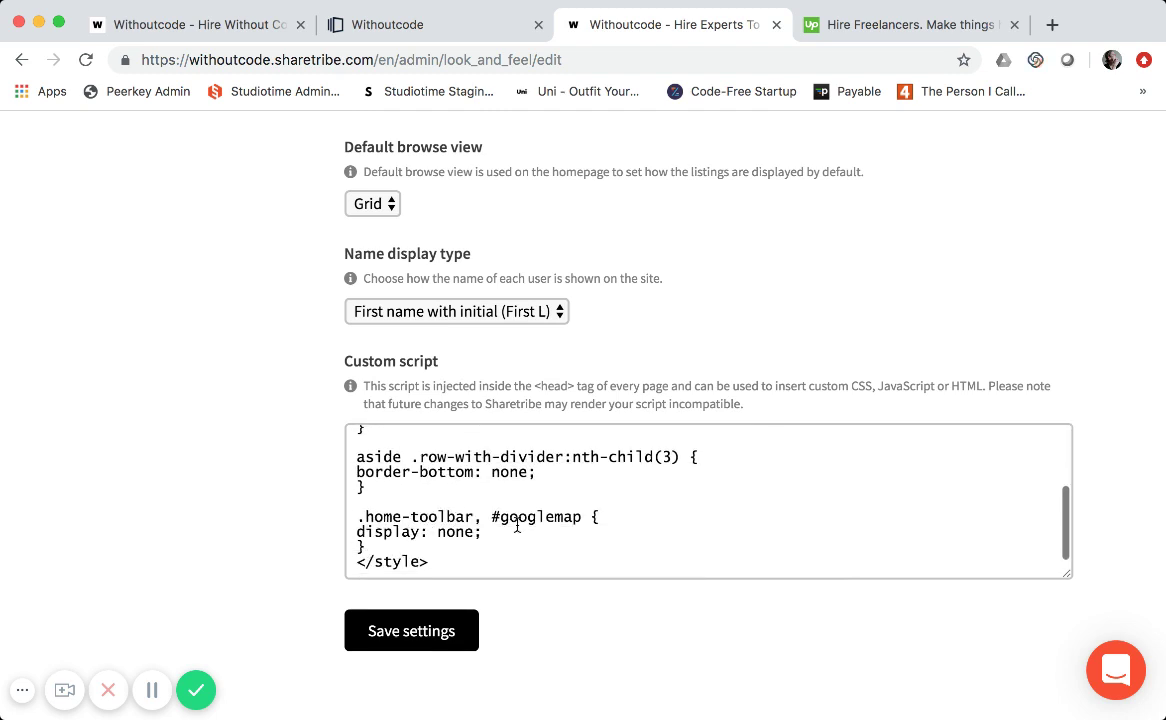
pyautogui.scroll(10, 229, 509)
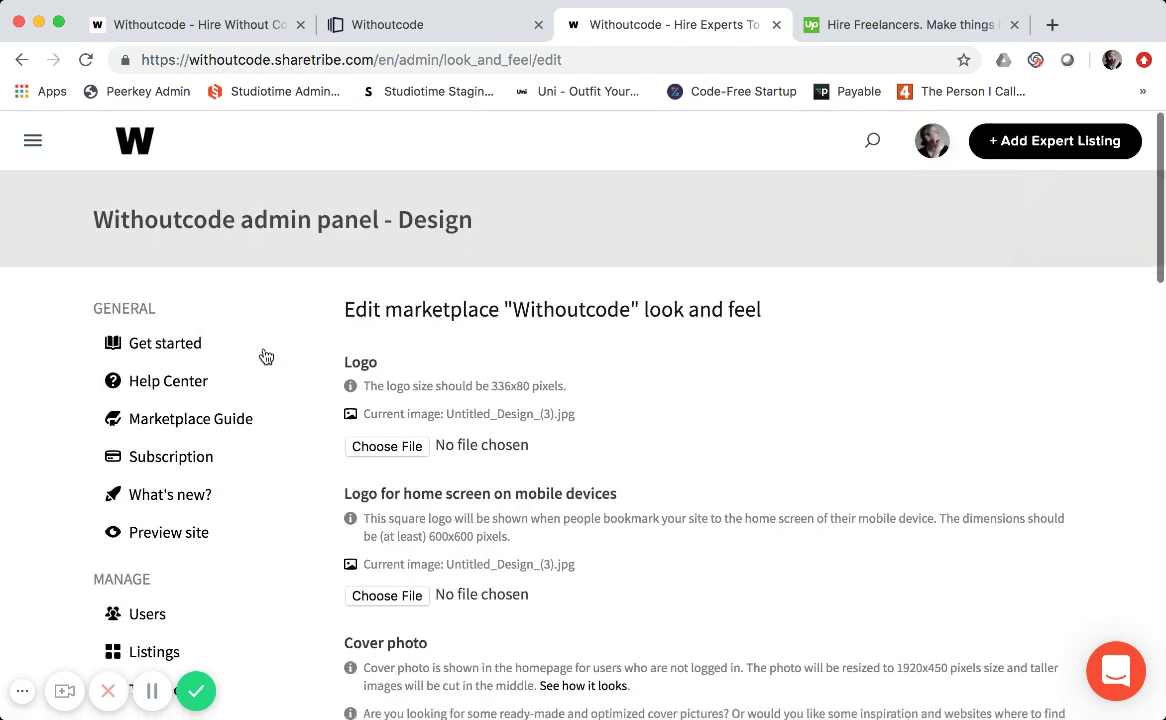